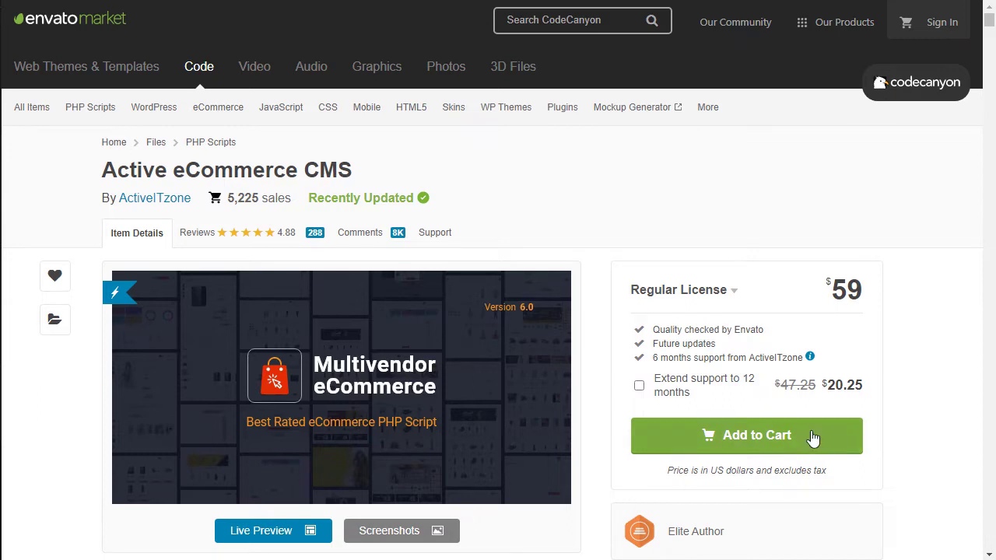
Review the Active eCommerce CMS listing ($59 regular license), then open v5-5-6-active-ecommerce-cms.zip in WinRAR.
double_click(844, 290)
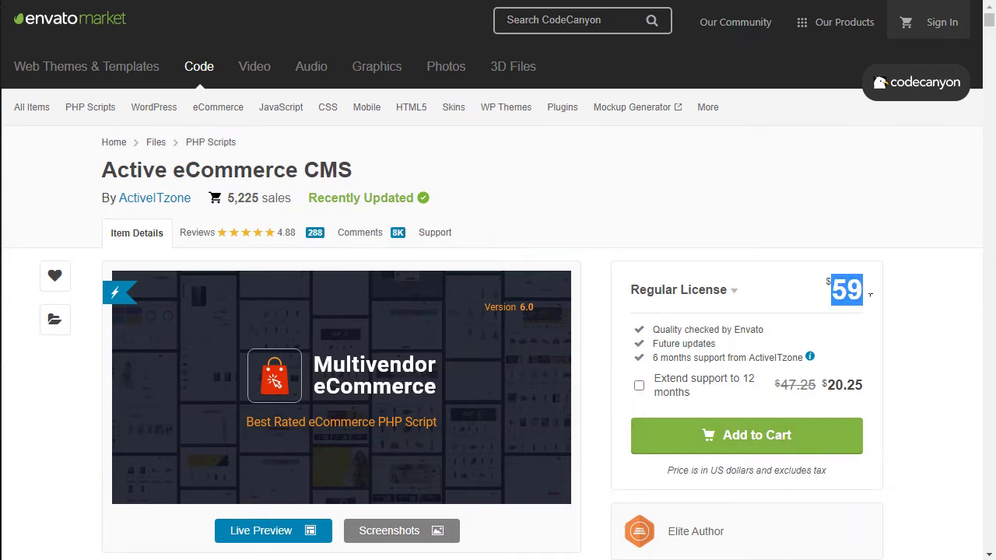
scroll(638, 249, down, 3)
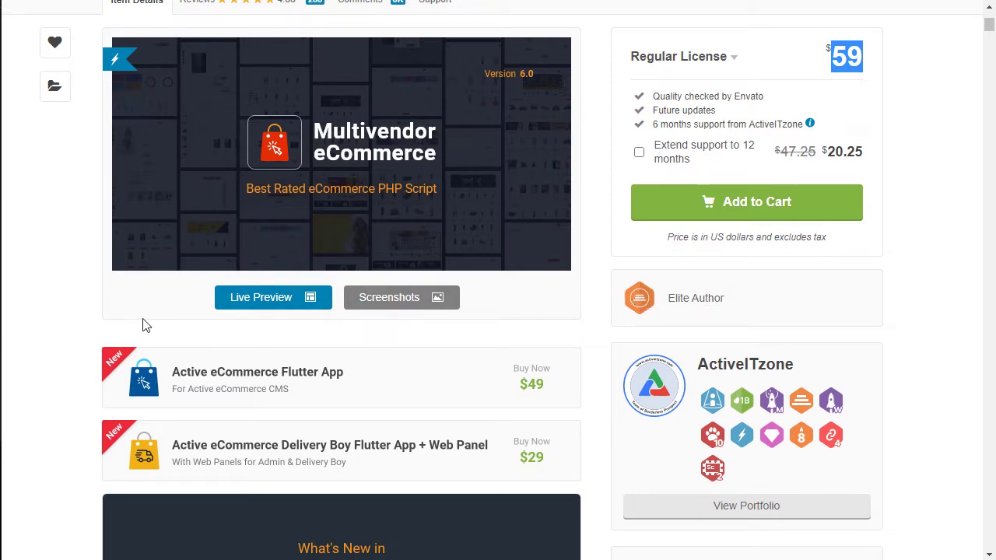
scroll(24, 335, down, 4)
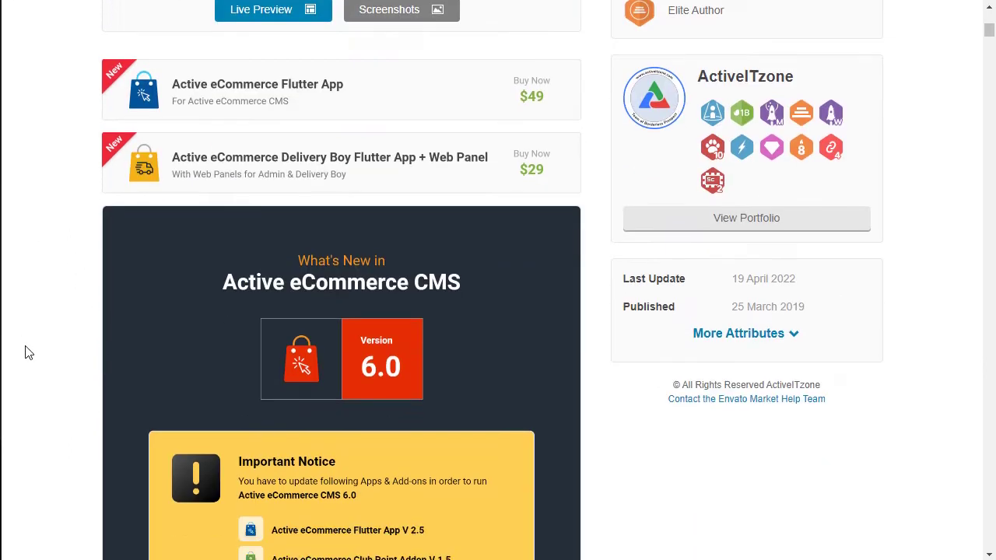
scroll(27, 350, up, 7)
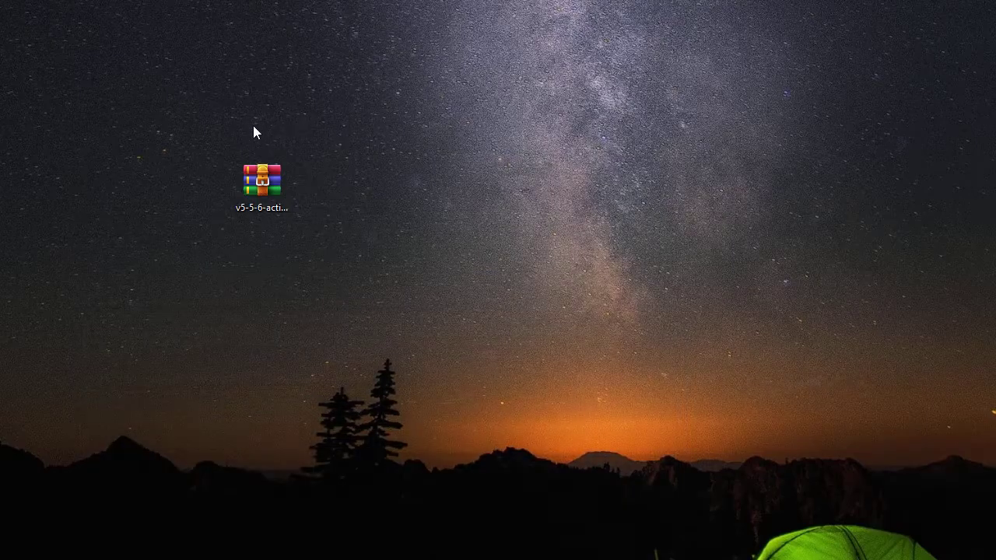
double_click(256, 188)
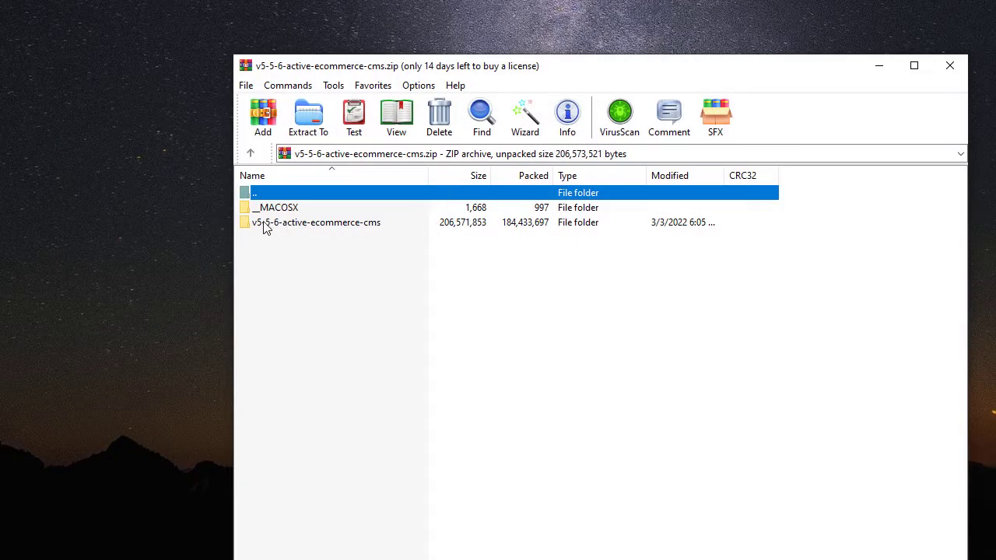
Extract install.zip from the v5-5-6-active-ecommerce-cms folder onto the desktop and close WinRAR.
click(951, 66)
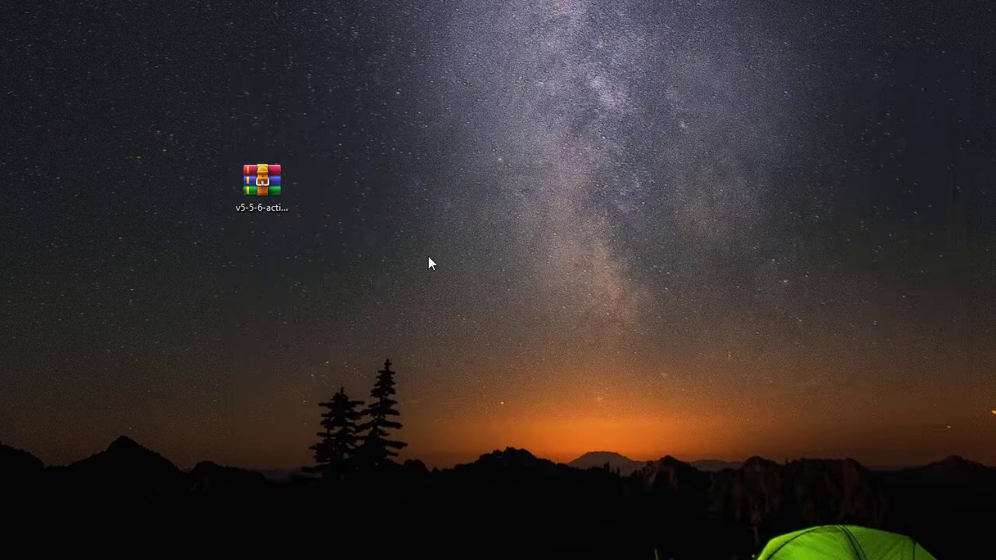
click(268, 193)
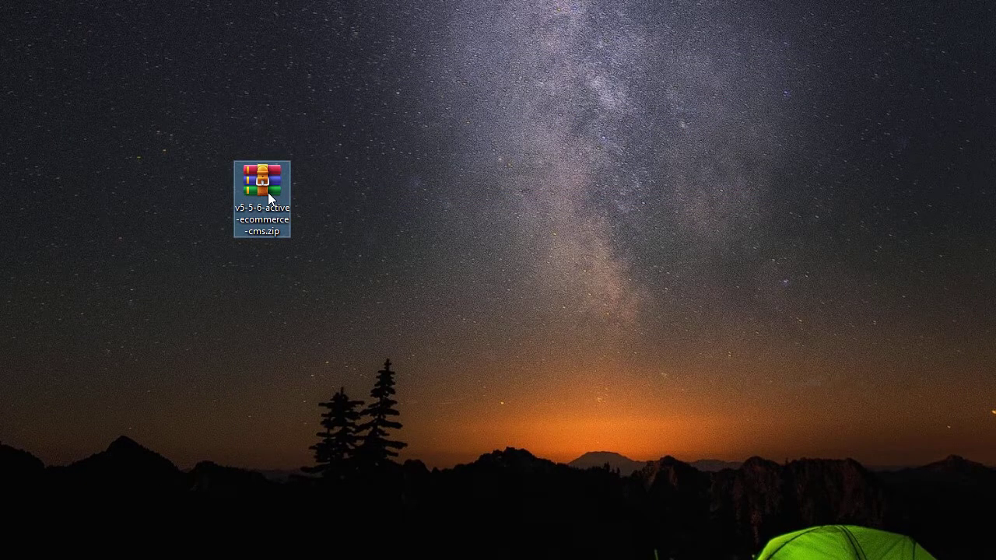
double_click(268, 194)
click(310, 226)
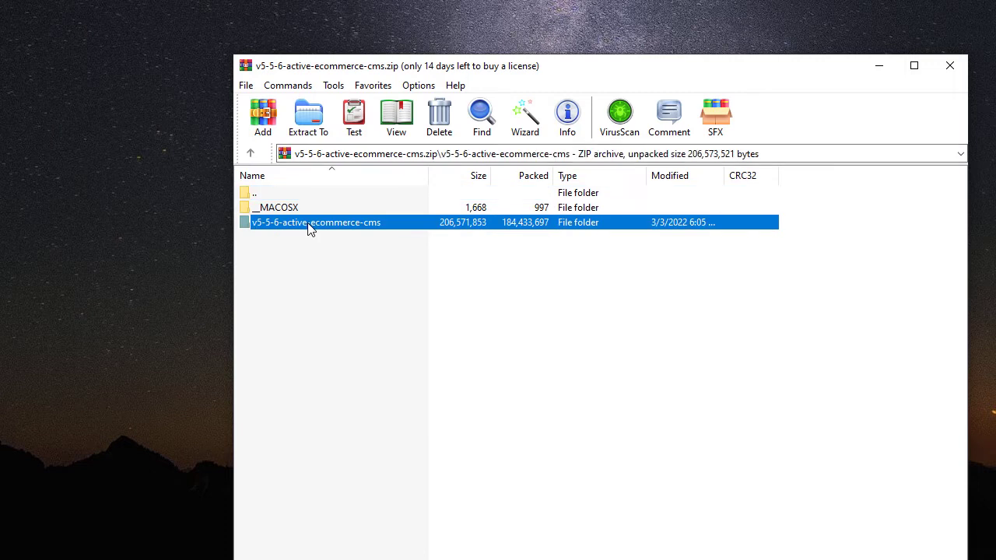
double_click(310, 225)
drag(274, 226, 234, 240)
drag(160, 266, 161, 266)
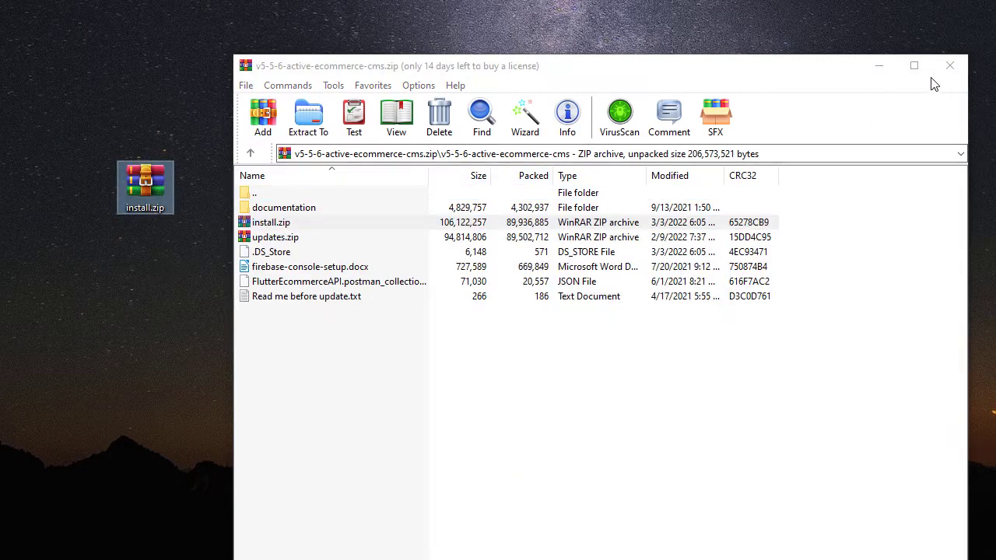
click(950, 65)
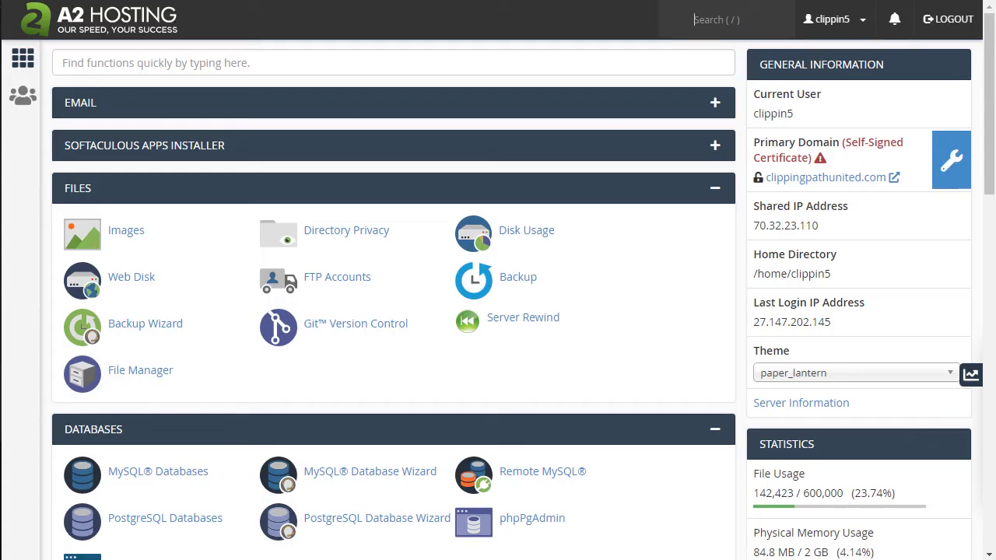
Open the public_html/ghostmannequinservice folder in File Manager.
scroll(287, 285, down, 3)
scroll(225, 285, up, 3)
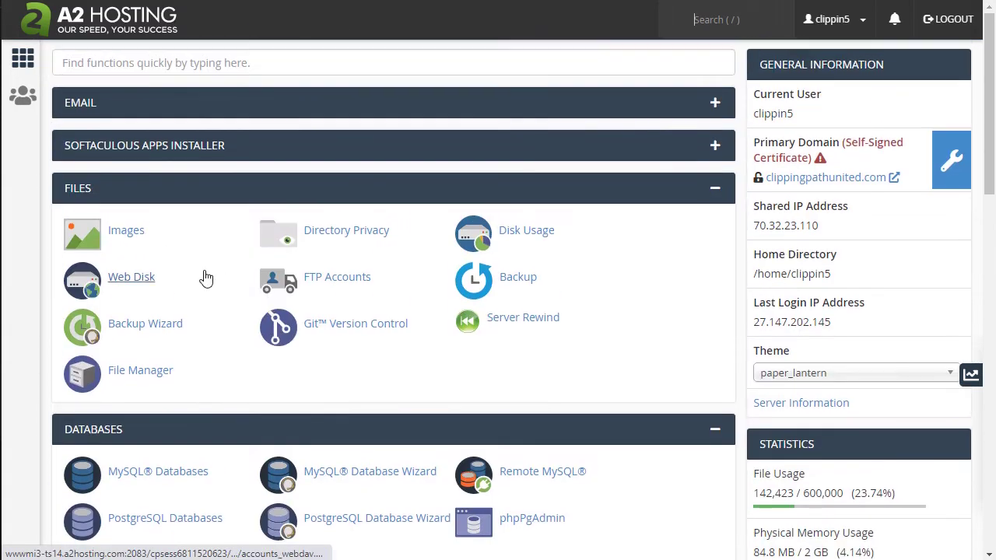
scroll(138, 329, down, 2)
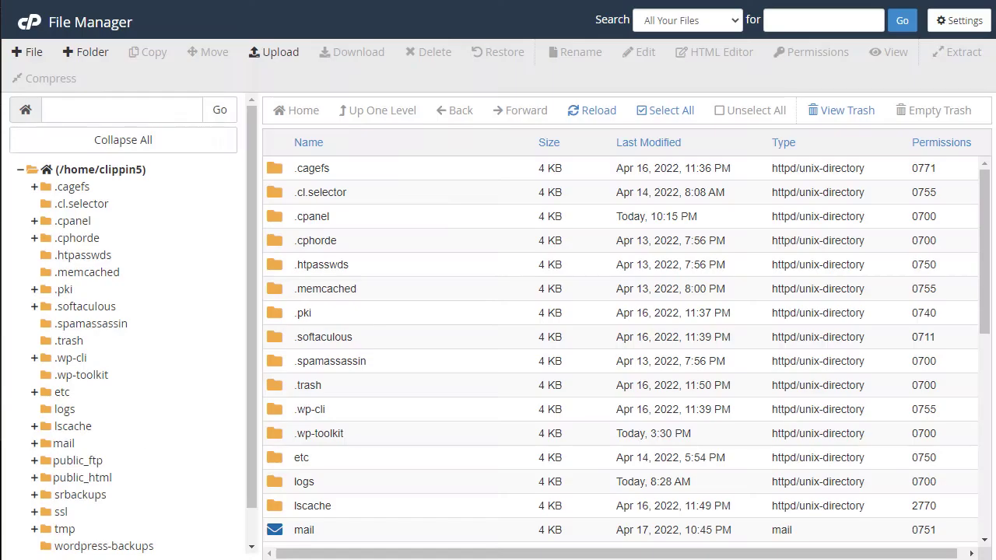
scroll(85, 413, down, 1)
click(95, 442)
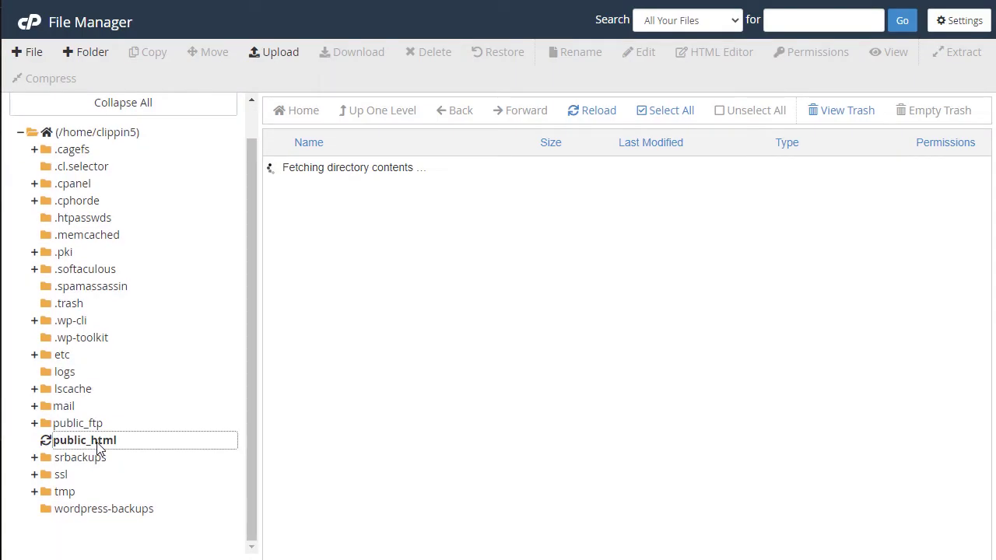
scroll(95, 441, down, 4)
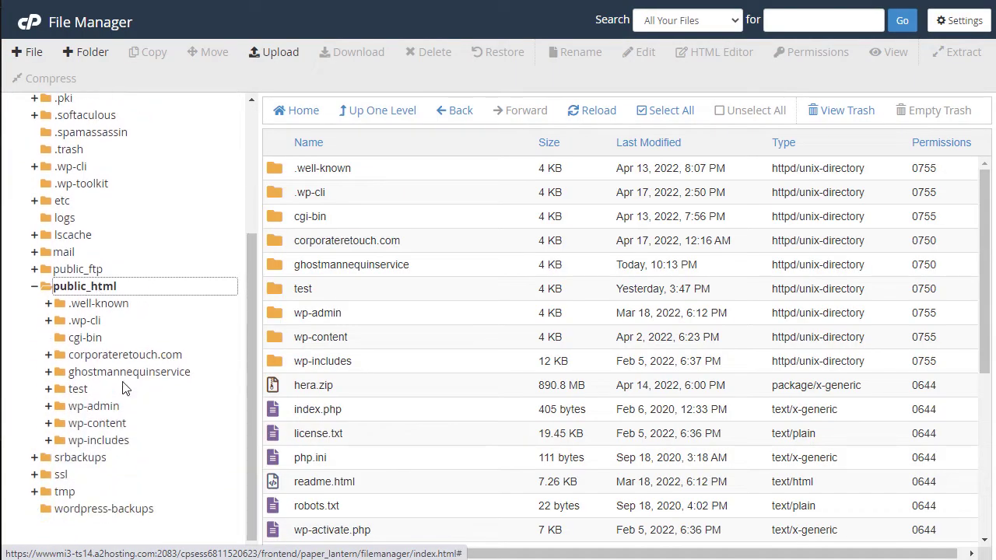
click(121, 375)
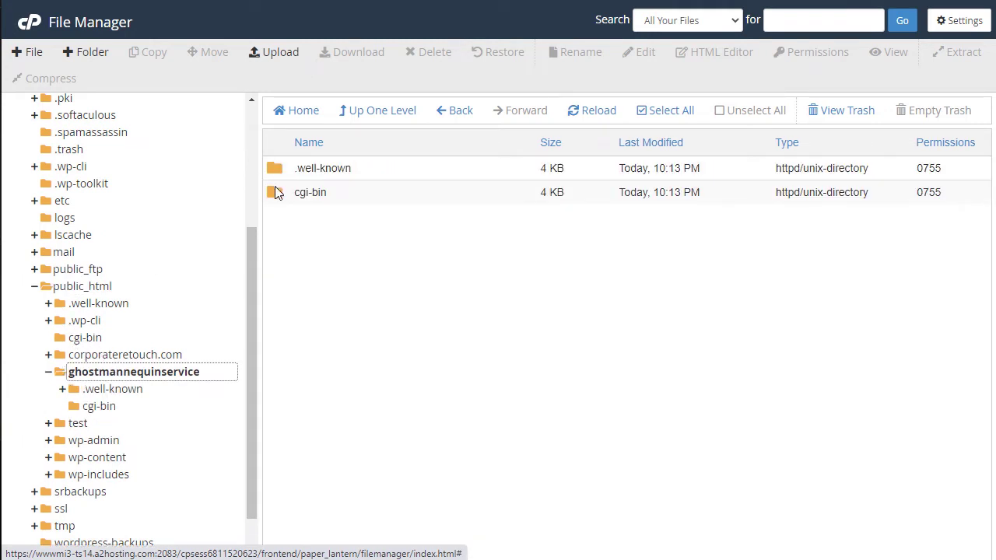
Upload install.zip from the computer into ghostmannequinservice.
click(277, 52)
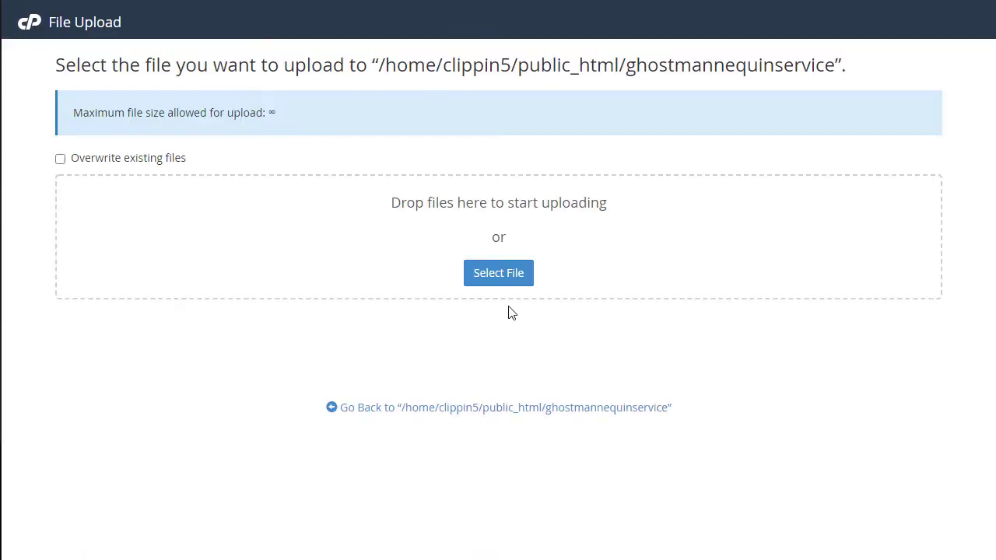
click(495, 280)
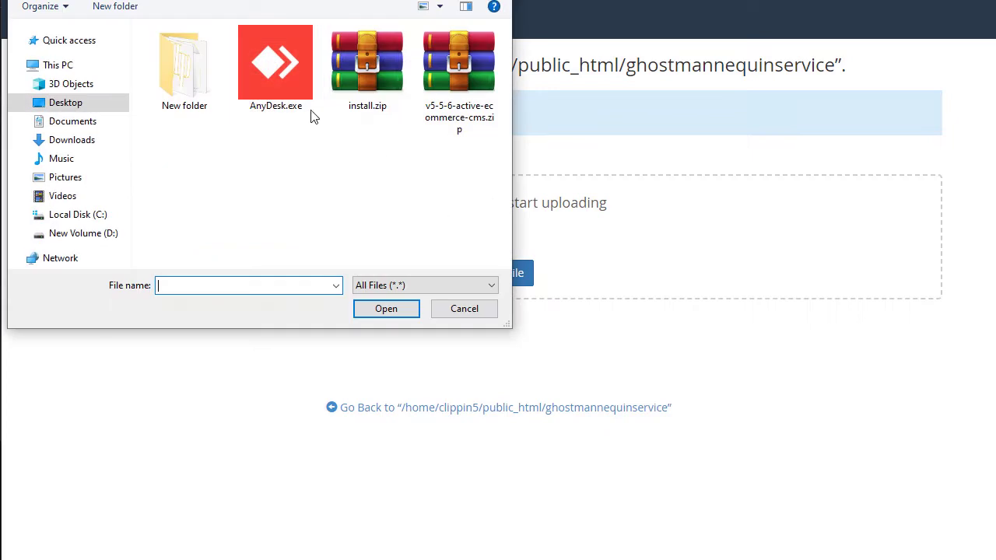
double_click(373, 78)
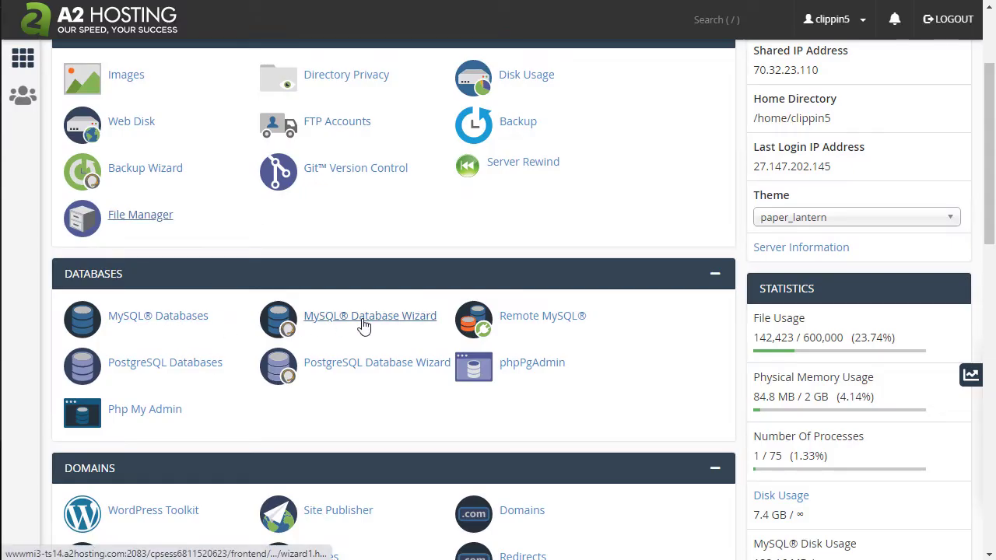
Create the MySQL database 'active' (clippin5_active), with Notepad opened for credentials.
click(195, 325)
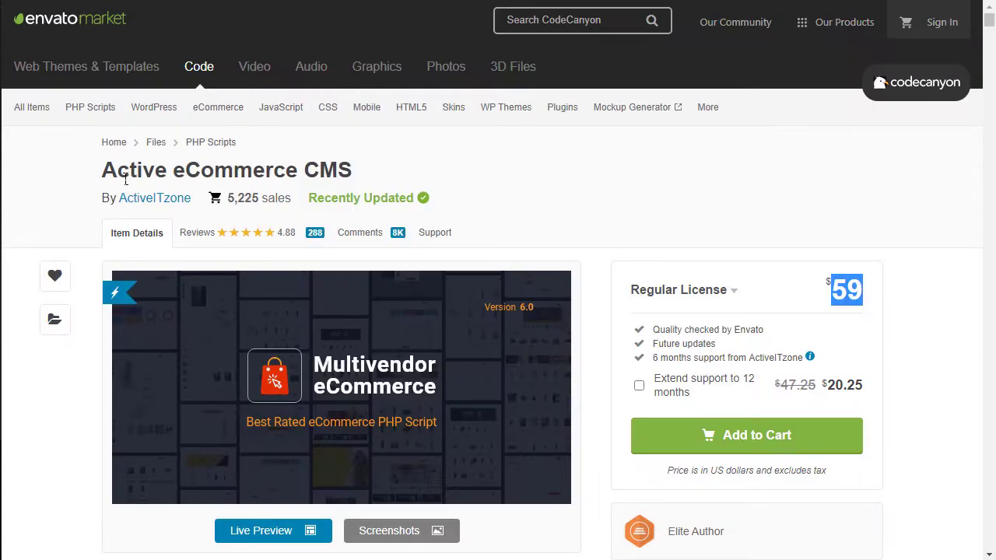
drag(126, 179, 174, 173)
key(ctrl+c)
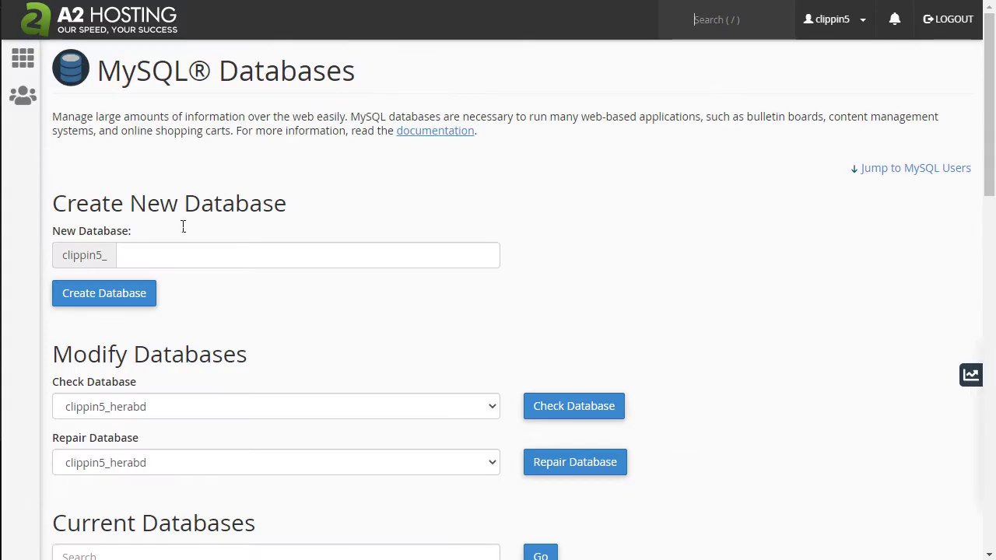
click(187, 255)
text(a)
key(ctrl+v)
drag(184, 264, 93, 268)
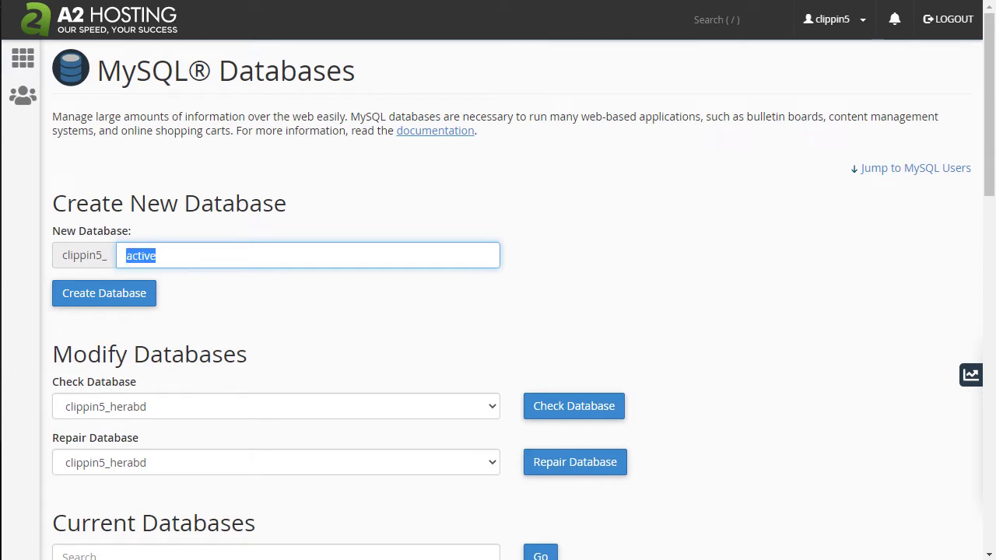
key(super)
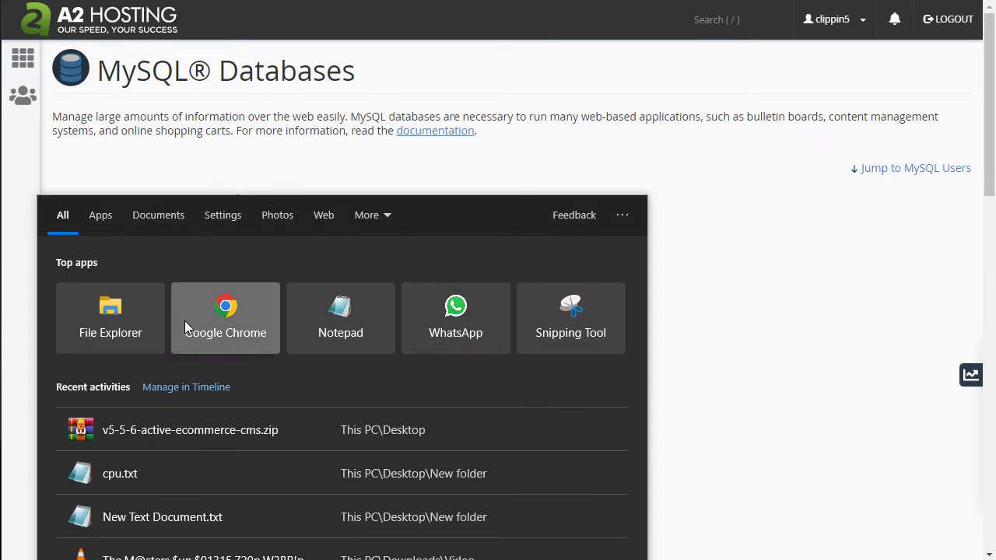
click(347, 320)
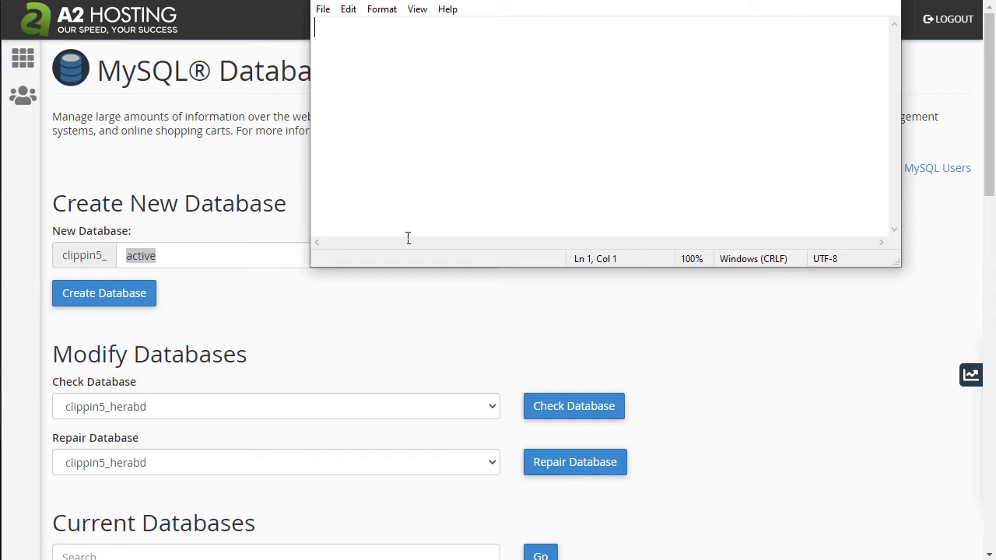
click(139, 303)
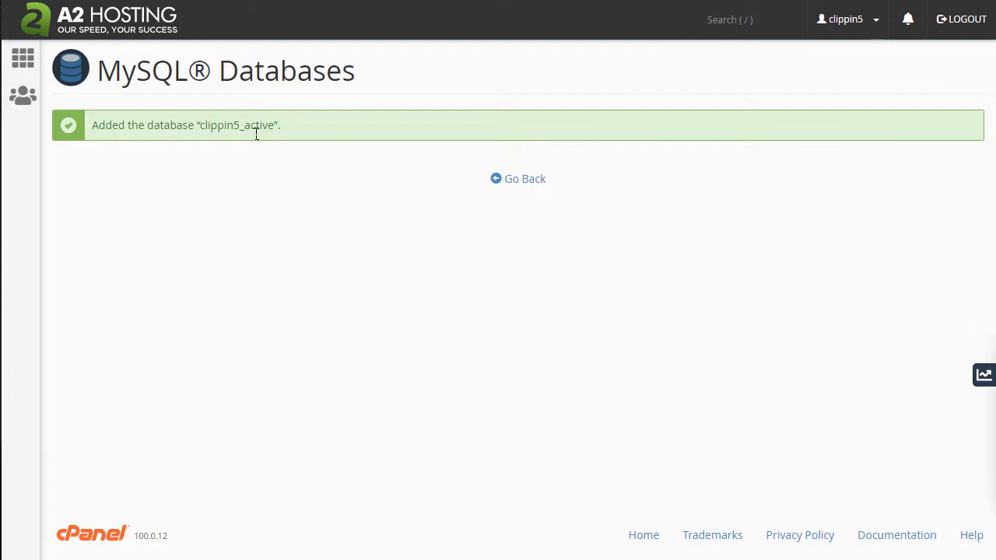
Enter 'active' as the new MySQL user's username.
drag(244, 127, 279, 134)
click(518, 181)
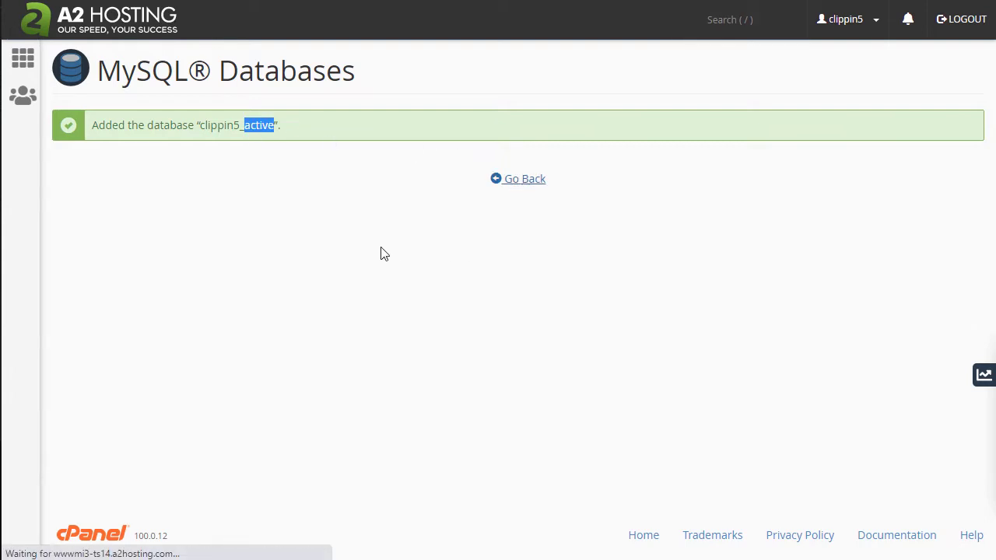
scroll(364, 410, down, 6)
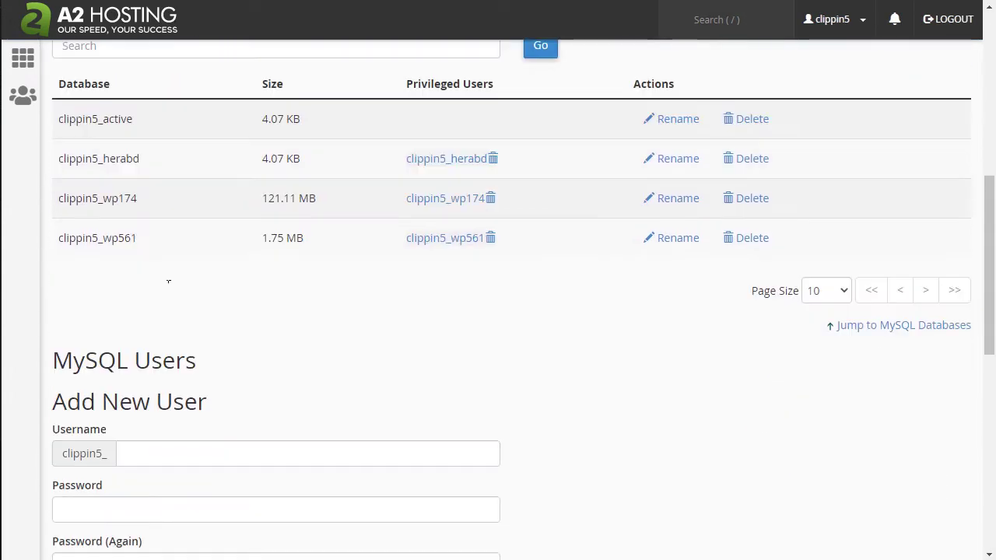
scroll(168, 282, down, 3)
click(171, 194)
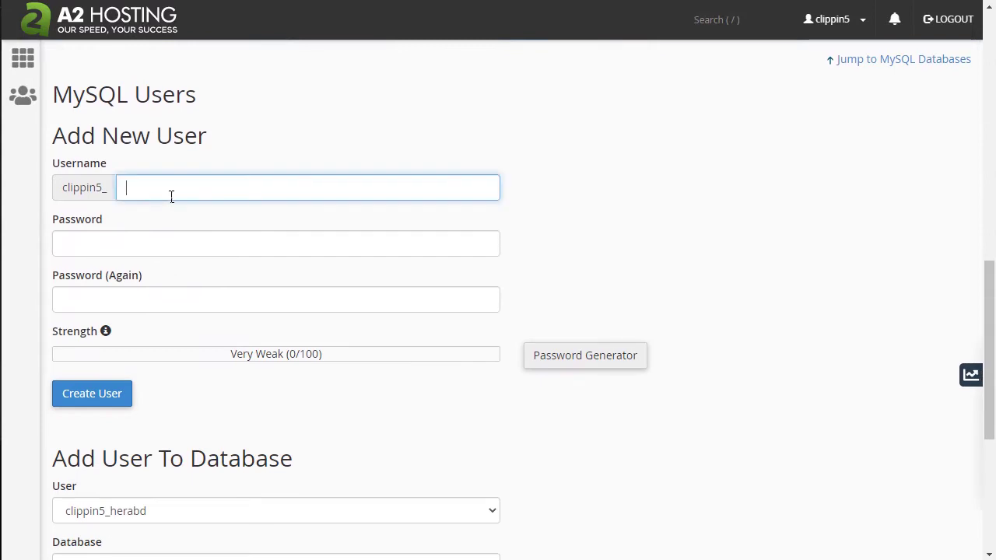
text(activeactive)
key(BackSpace)
key(BackSpace)
key(BackSpace)
key(BackSpace)
key(BackSpace)
key(BackSpace)
Apply a generated Very Strong (100/100) password and create the user.
click(584, 363)
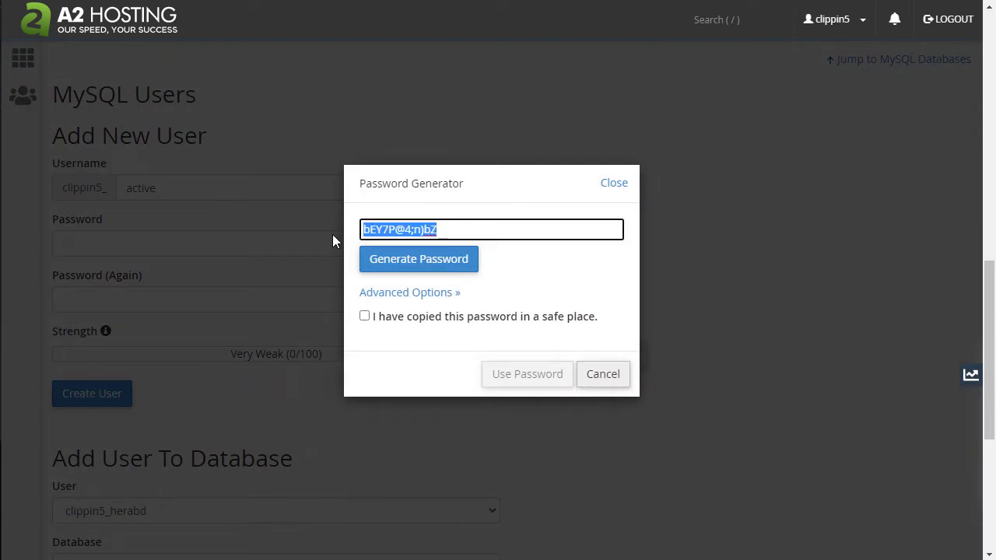
click(379, 321)
click(510, 375)
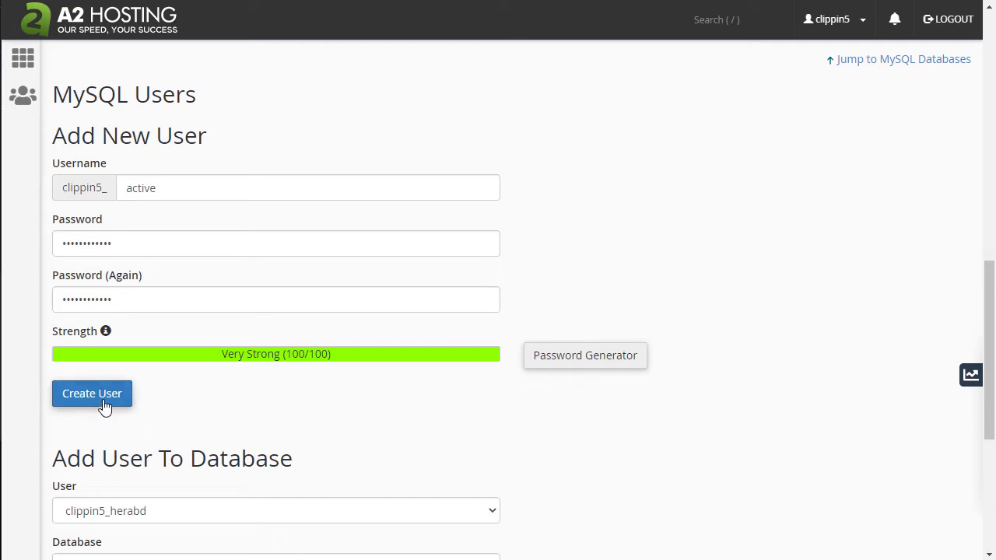
click(100, 401)
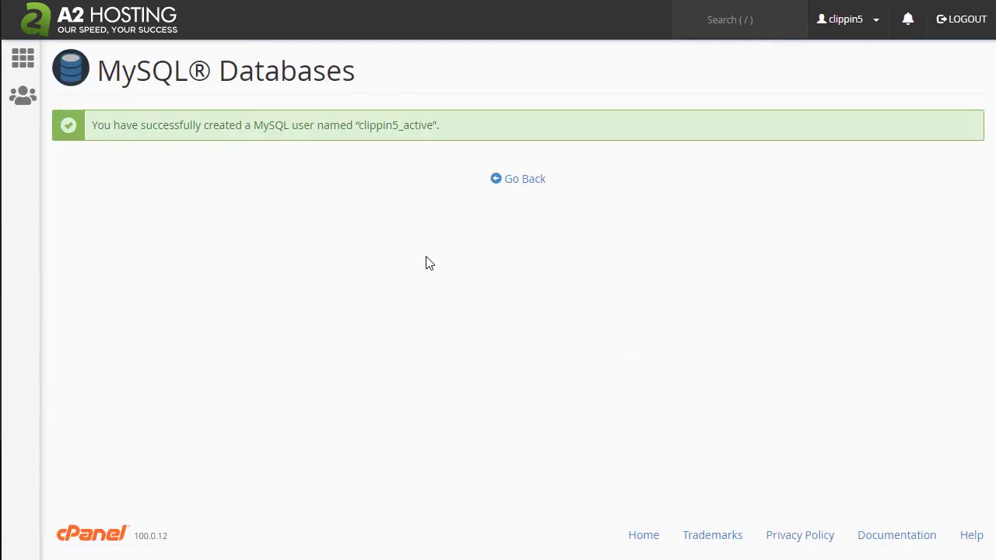
Save the generated password and username clippin5_active in Notepad, then return to MySQL Databases.
key(alt+Tab)
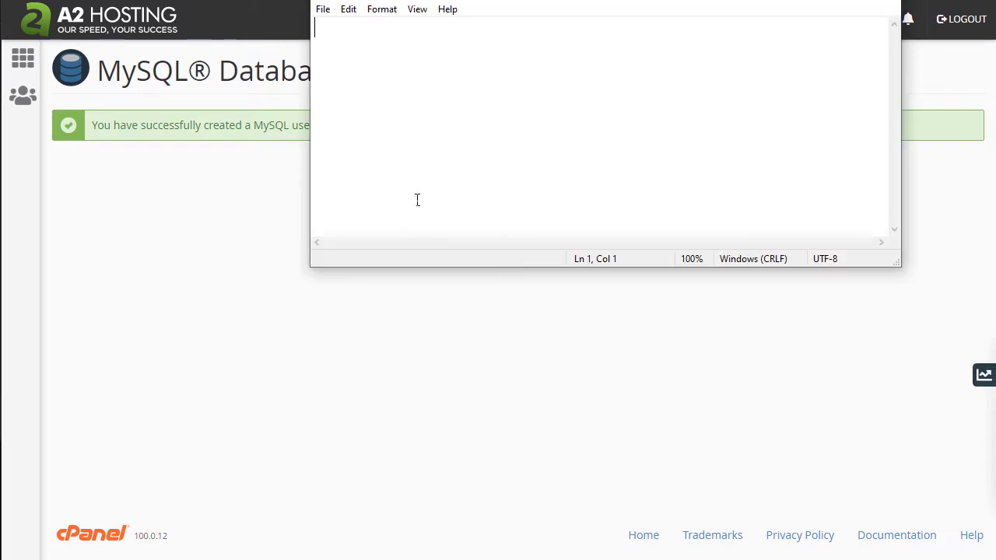
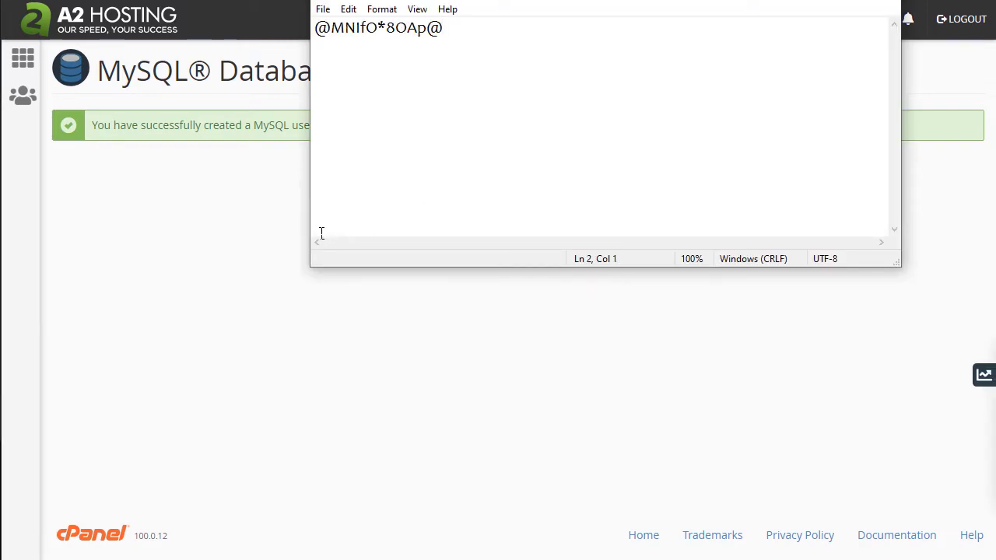
click(225, 248)
double_click(387, 138)
key(ctrl+c)
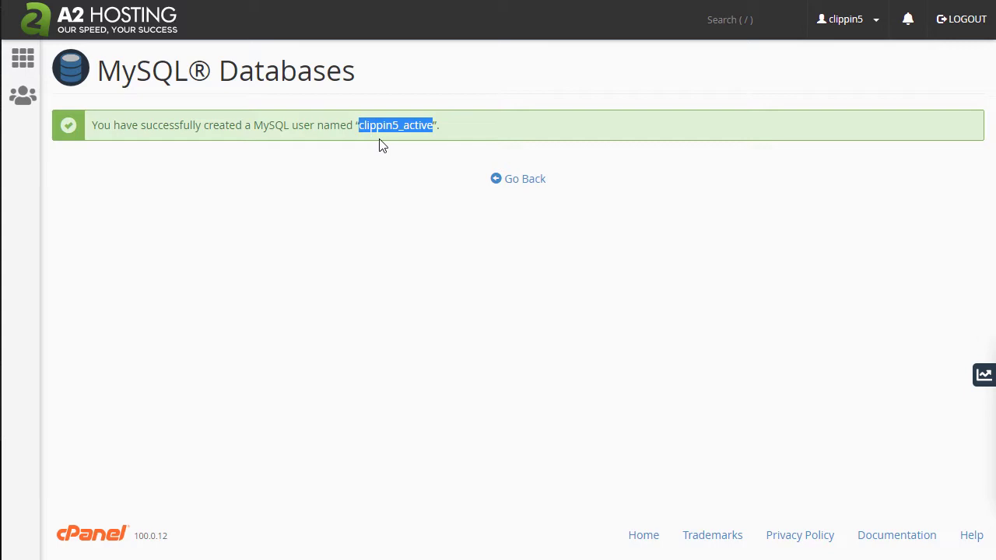
key(alt+Tab)
key(Return)
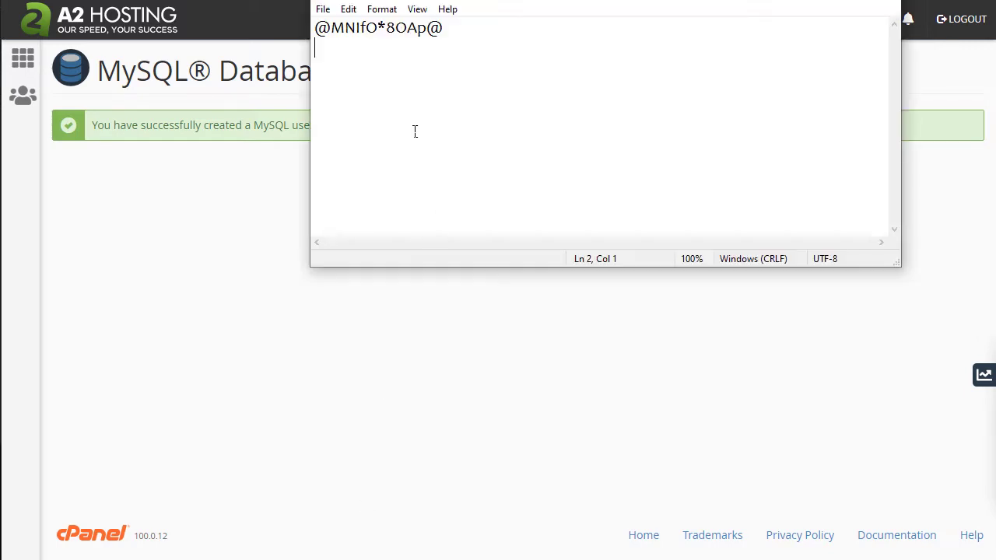
key(ctrl+v)
click(233, 243)
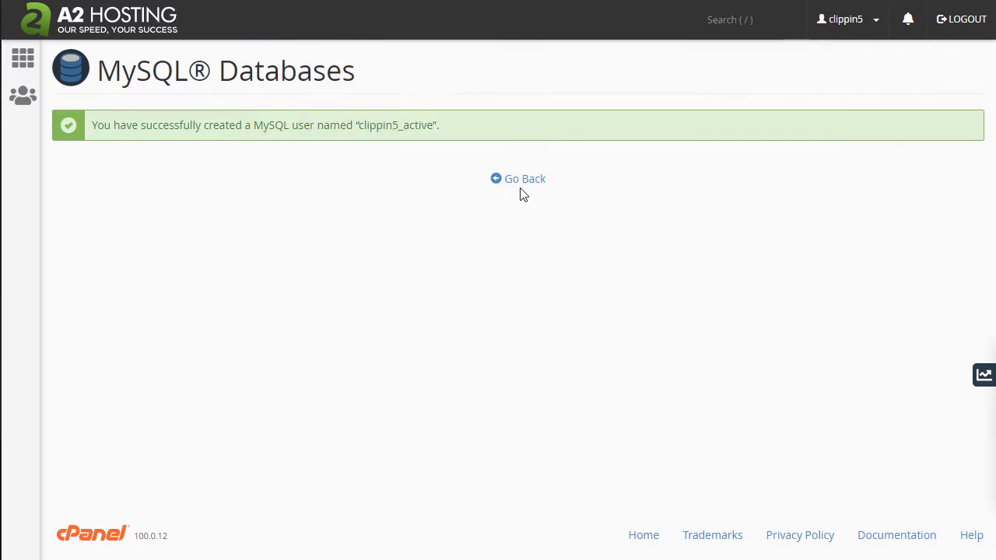
click(524, 187)
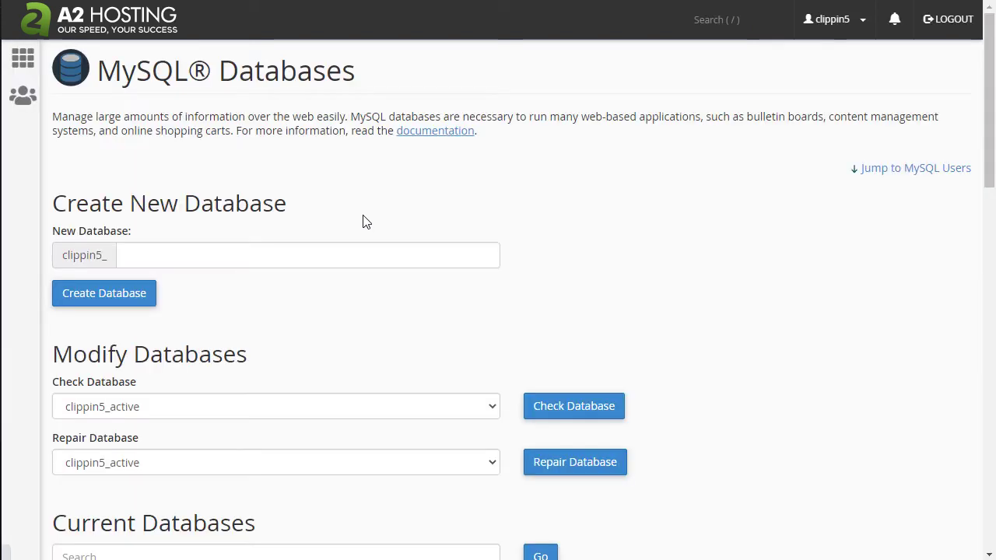
Add clippin5_active to the active database with ALL PRIVILEGES.
scroll(249, 280, down, 8)
scroll(140, 282, down, 7)
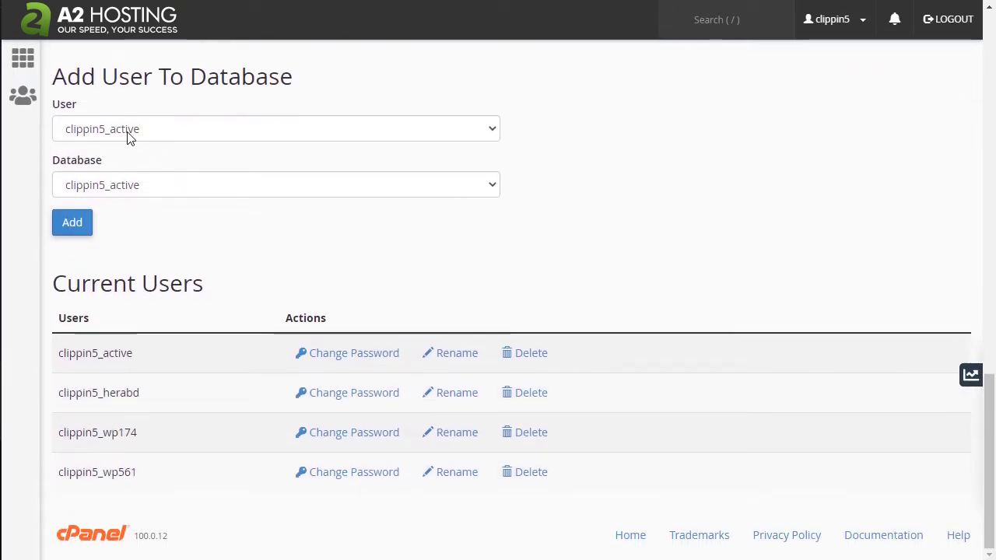
click(89, 226)
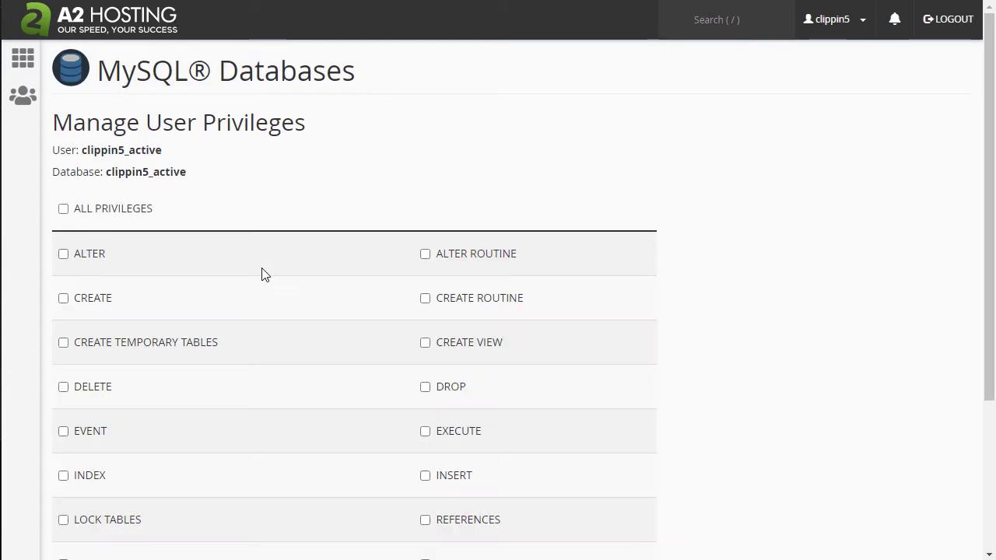
click(95, 211)
scroll(116, 362, down, 3)
click(99, 447)
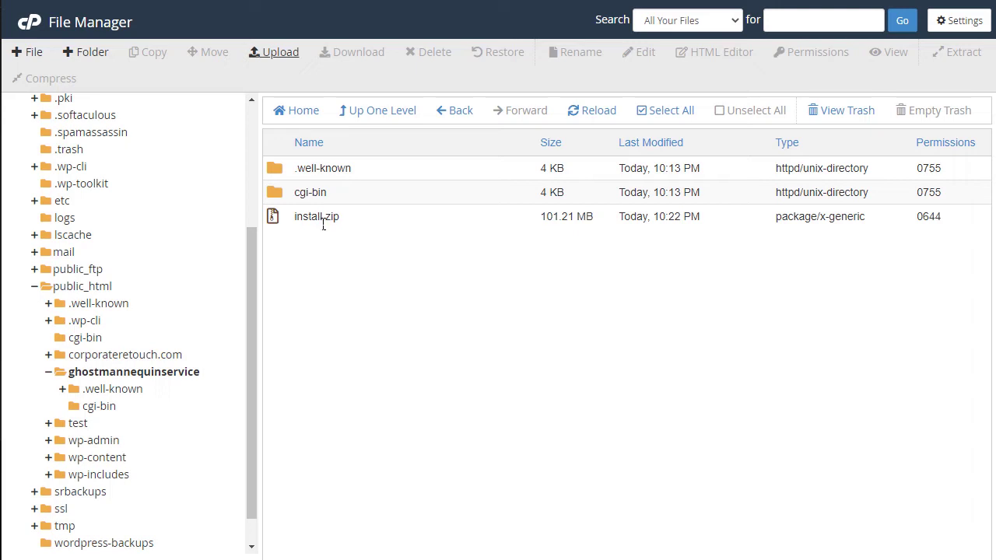
Extract install.zip into ghostmannequinservice, producing the install and __MACOSX folders.
right_click(323, 222)
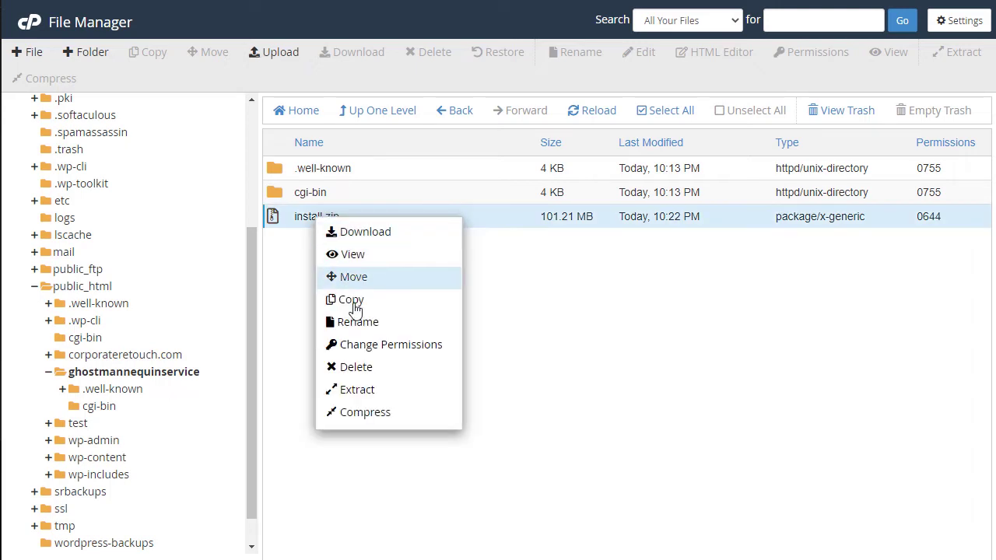
click(379, 396)
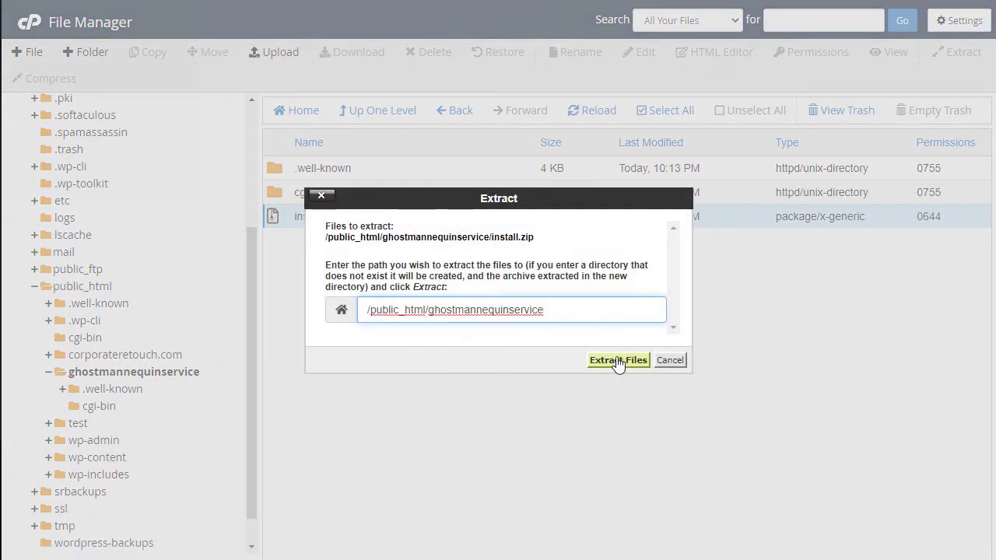
click(619, 362)
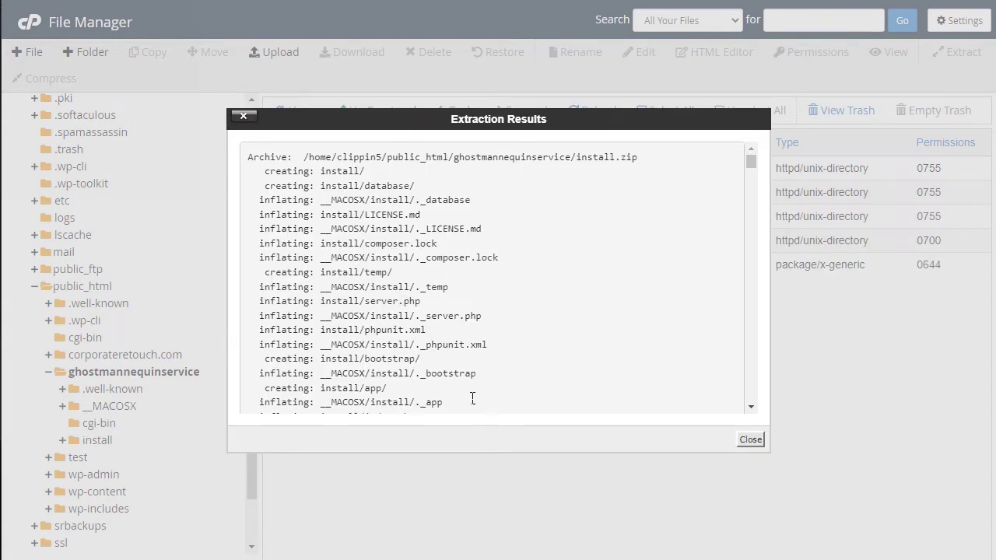
click(749, 441)
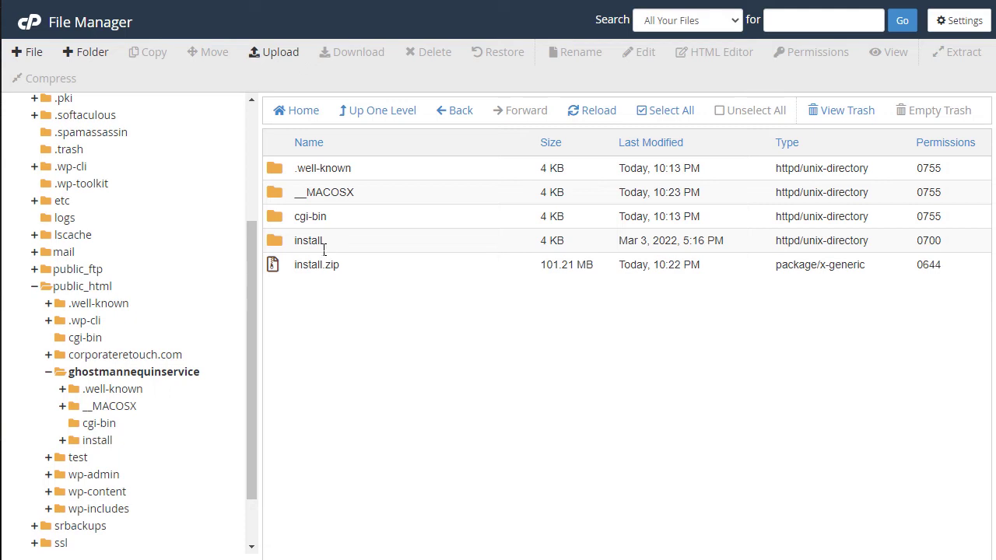
Move all files from the install folder up into ghostmannequinservice.
click(280, 241)
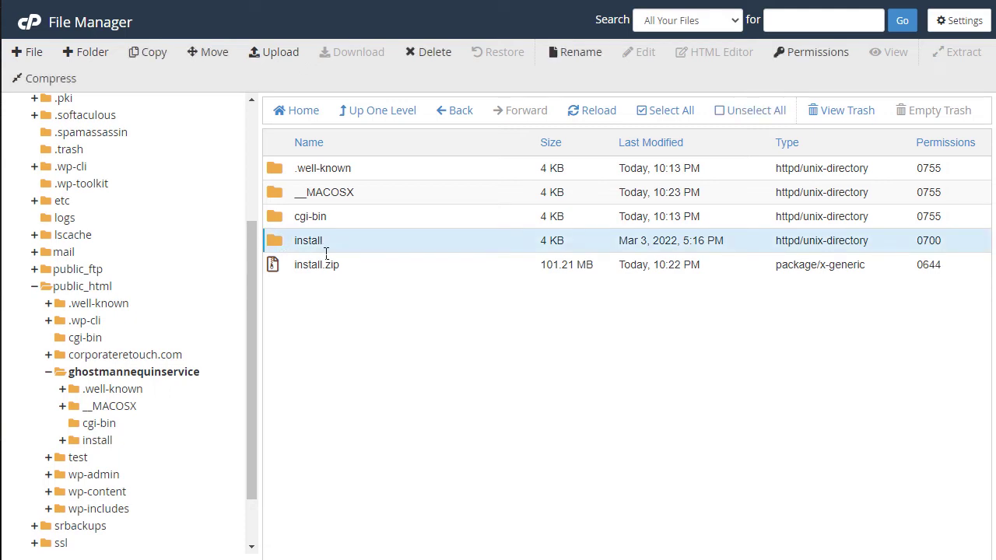
double_click(277, 246)
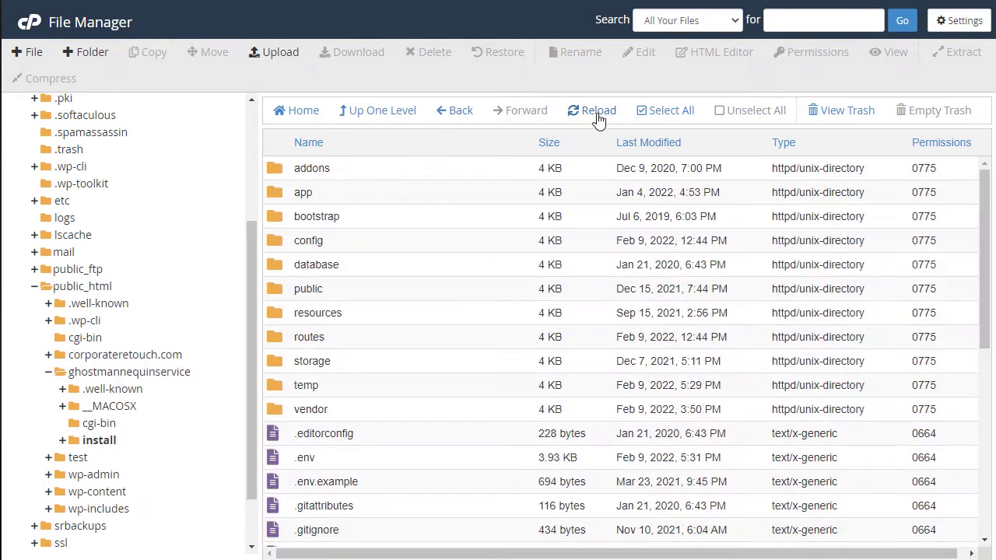
click(671, 110)
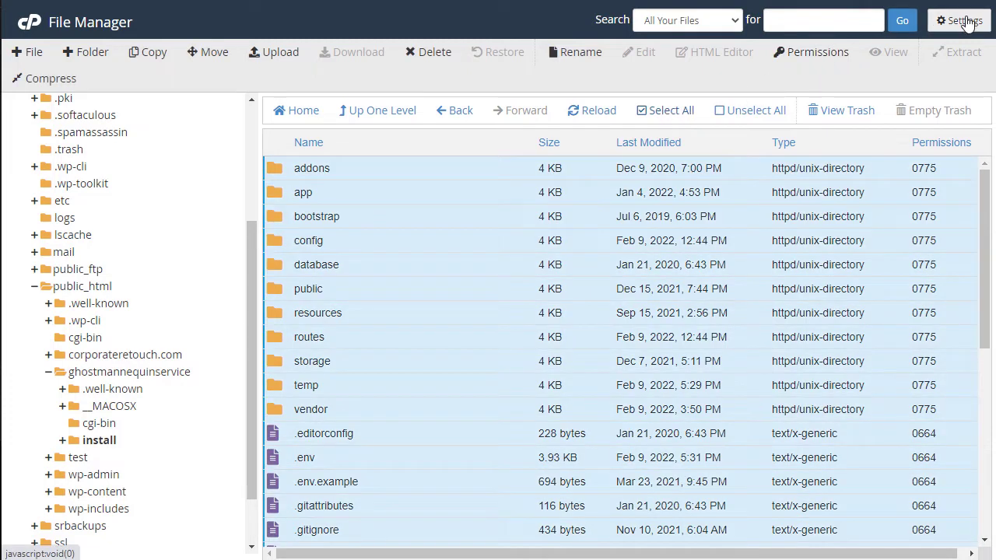
click(958, 21)
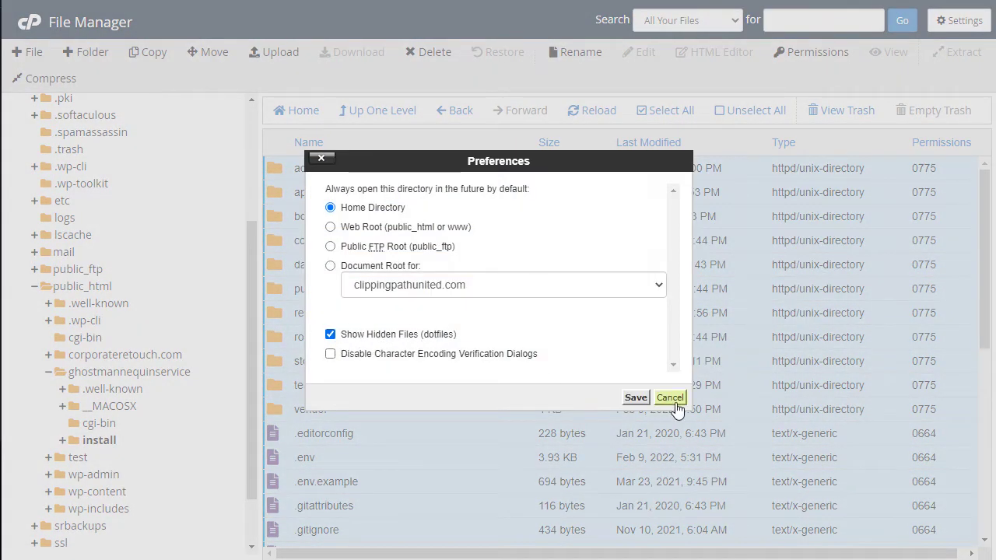
click(669, 398)
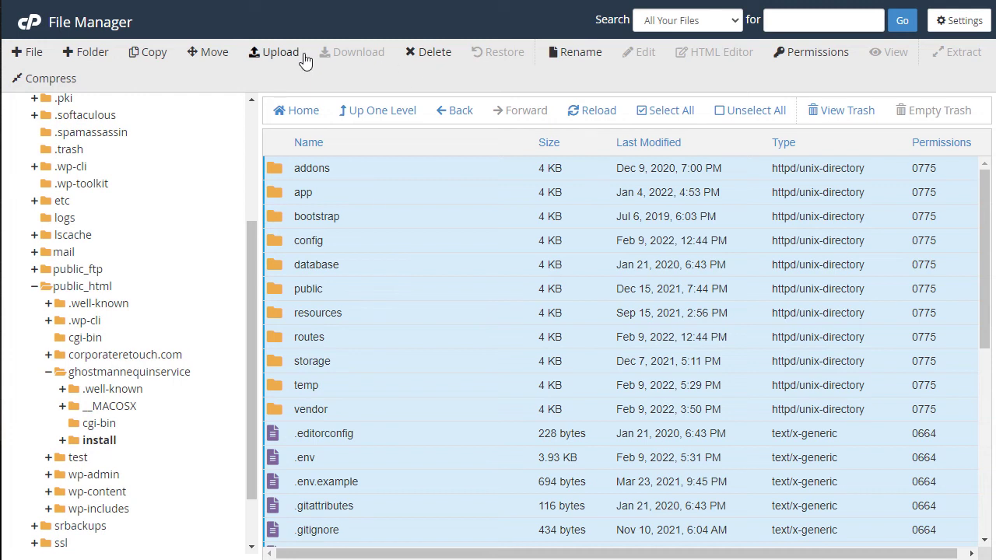
click(189, 53)
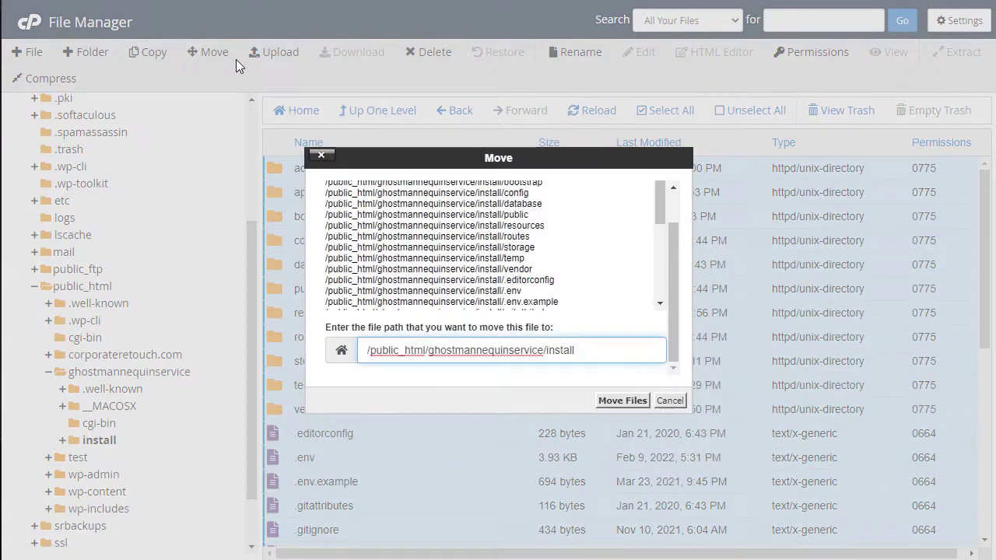
double_click(566, 352)
key(BackSpace)
key(BackSpace)
click(621, 400)
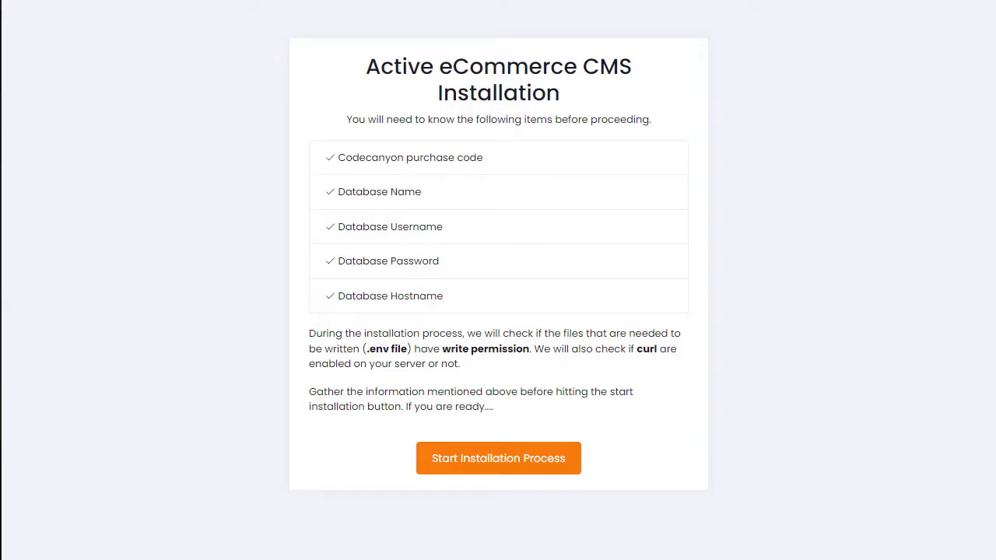
Reload the Active eCommerce CMS installer and review its write-permission requirements.
click(266, 26)
key(Return)
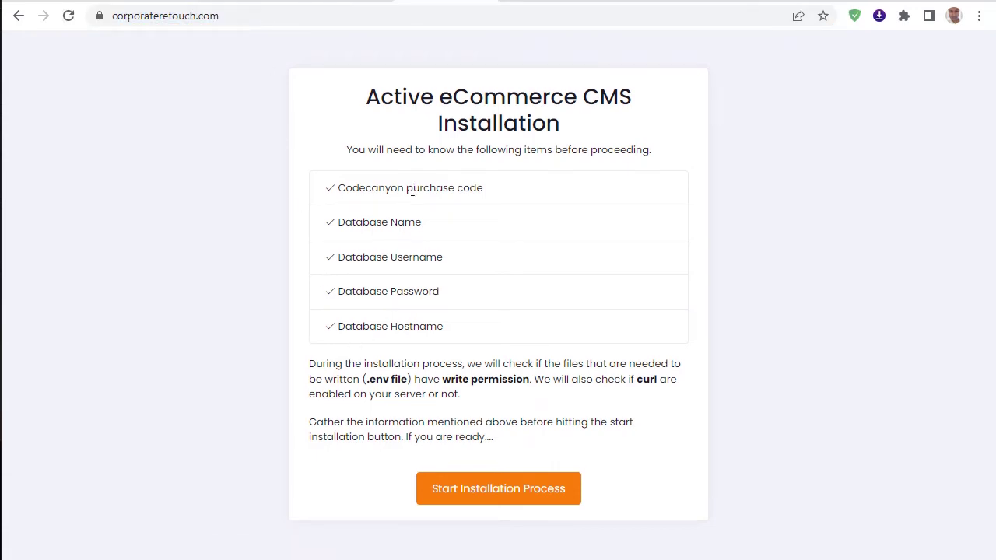
drag(362, 395, 519, 394)
click(464, 391)
drag(443, 385, 624, 394)
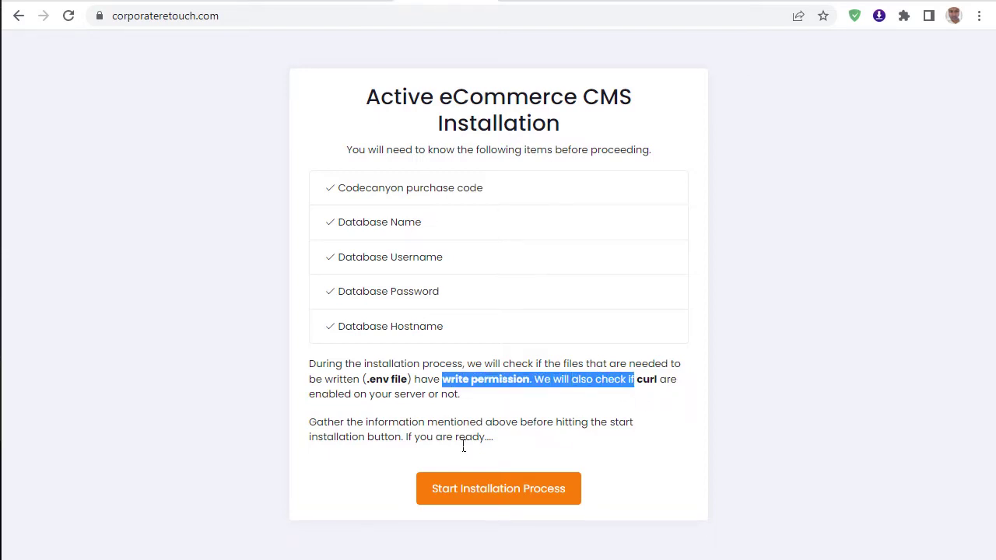
Start the installation and copy the RouteServiceProvider.php file name from the permission check.
click(477, 498)
drag(387, 193, 417, 195)
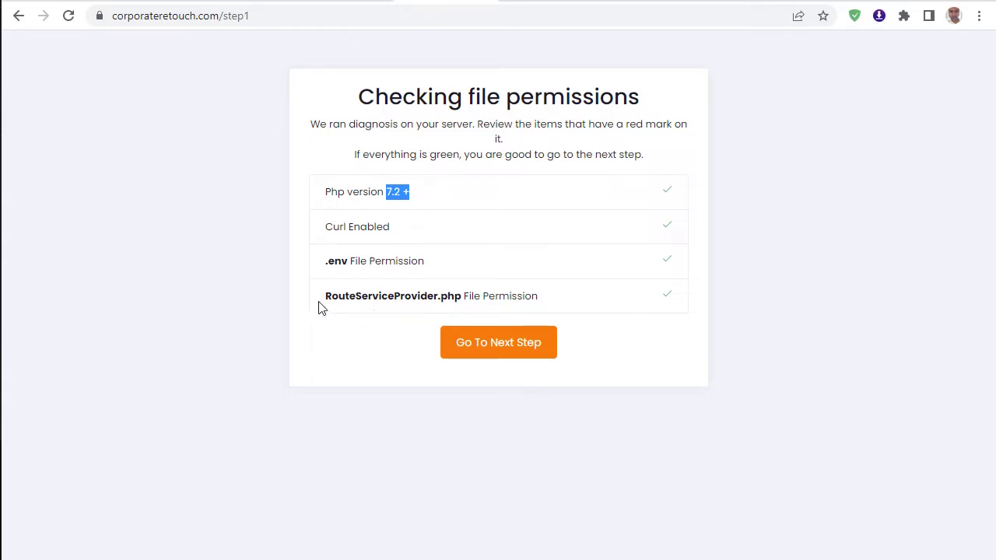
drag(333, 304, 470, 305)
right_click(424, 302)
click(440, 311)
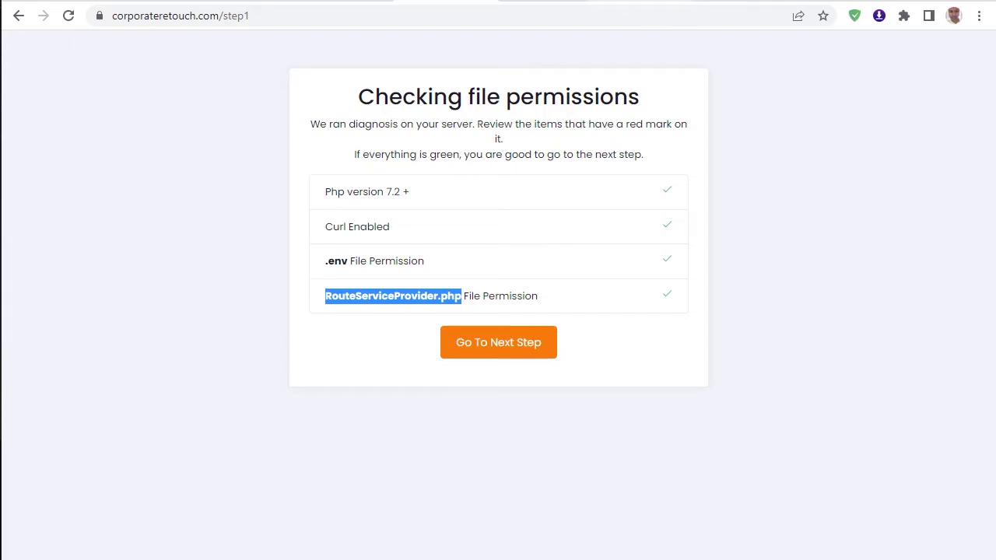
click(644, 2)
Search File Manager for RouteServiceProvider.php and open its app/Providers folder.
right_click(831, 49)
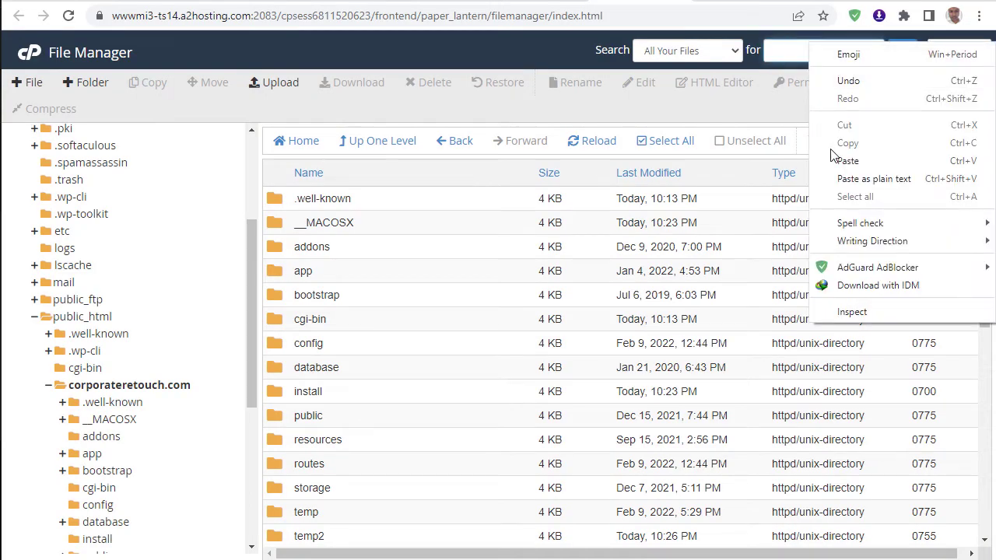
click(834, 156)
click(901, 51)
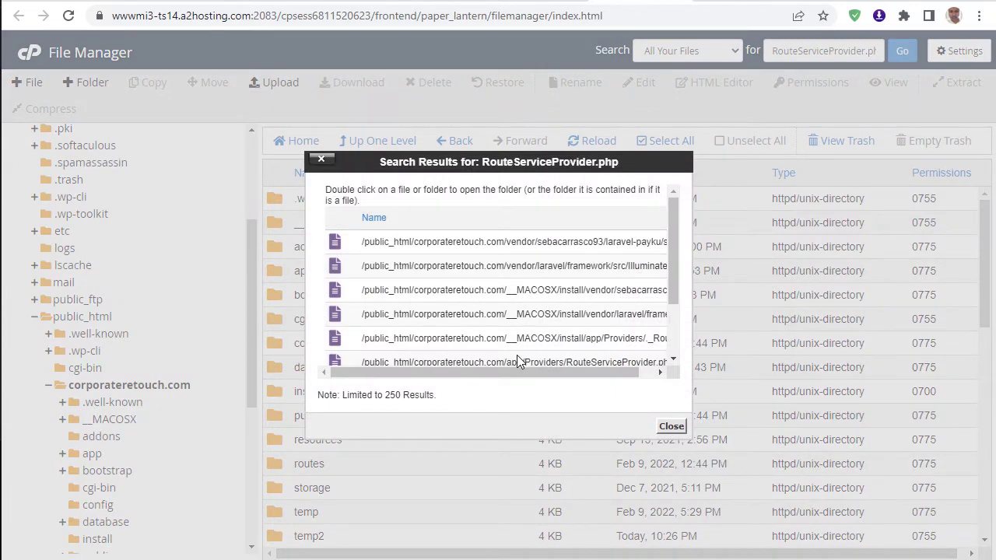
drag(515, 372, 563, 379)
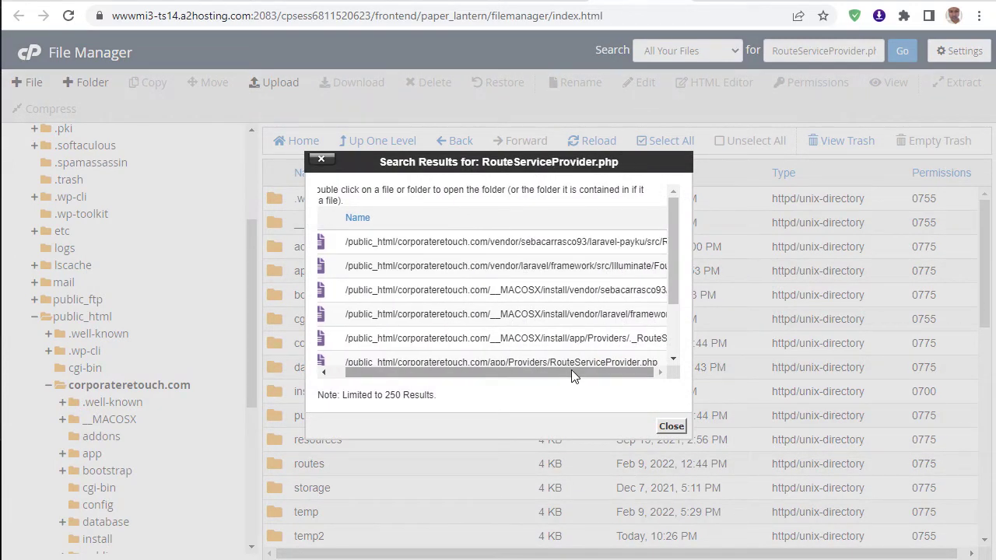
scroll(591, 287, down, 2)
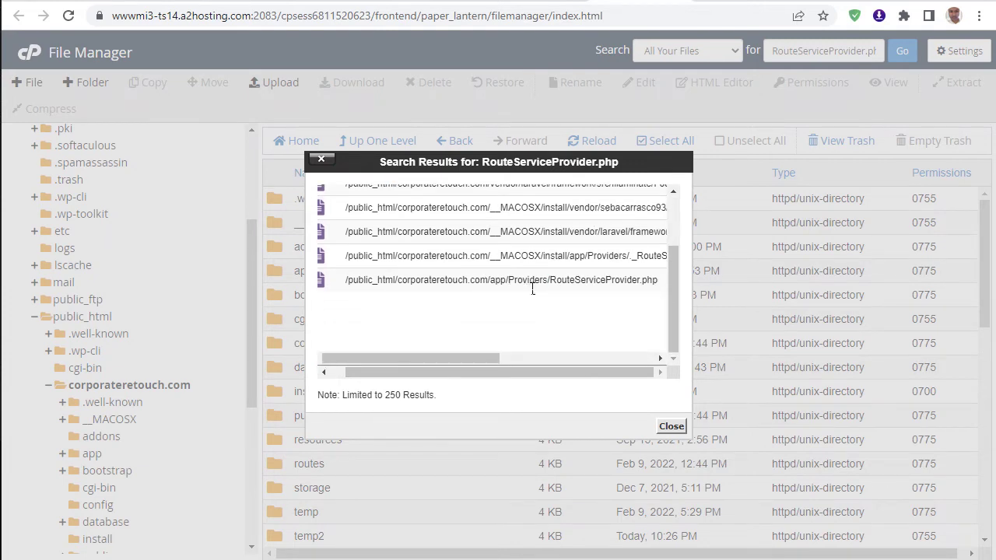
click(533, 284)
Give AppServiceProvider.php full 0777 permissions.
click(331, 207)
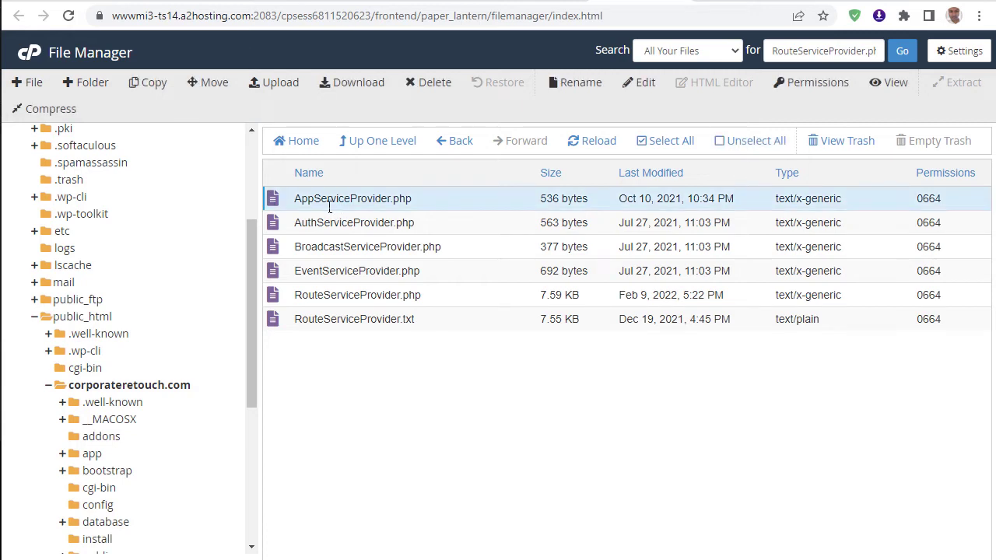
right_click(330, 206)
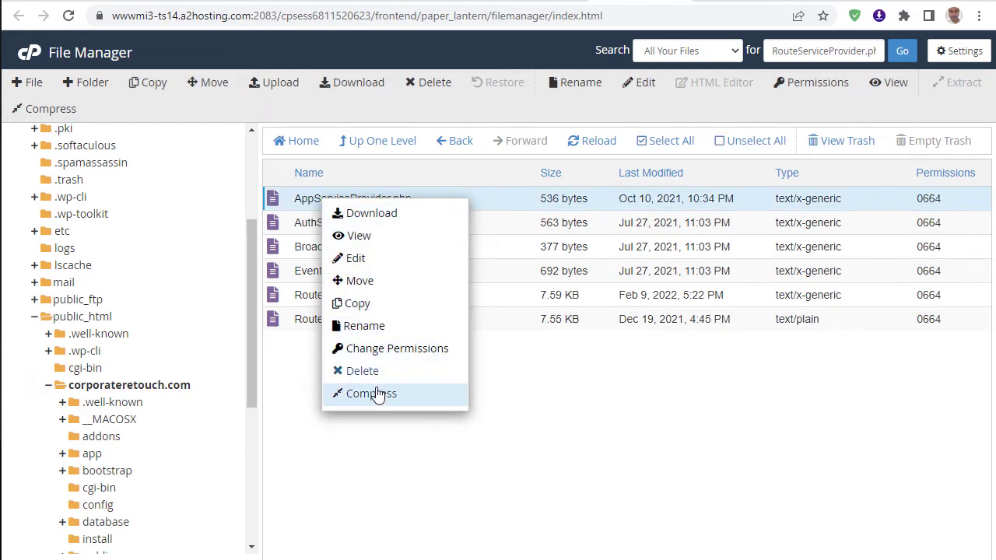
click(427, 356)
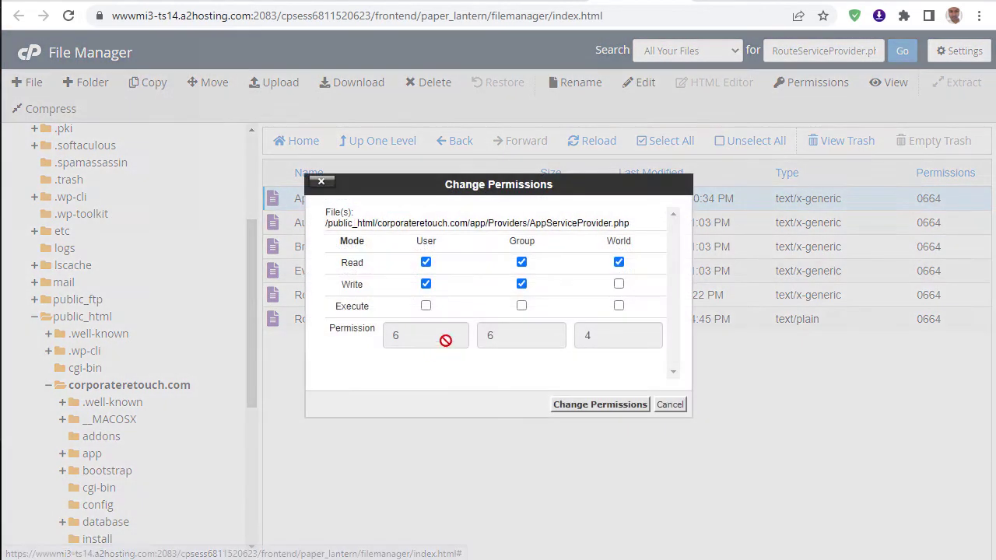
click(426, 306)
click(521, 306)
click(618, 284)
click(619, 306)
click(593, 405)
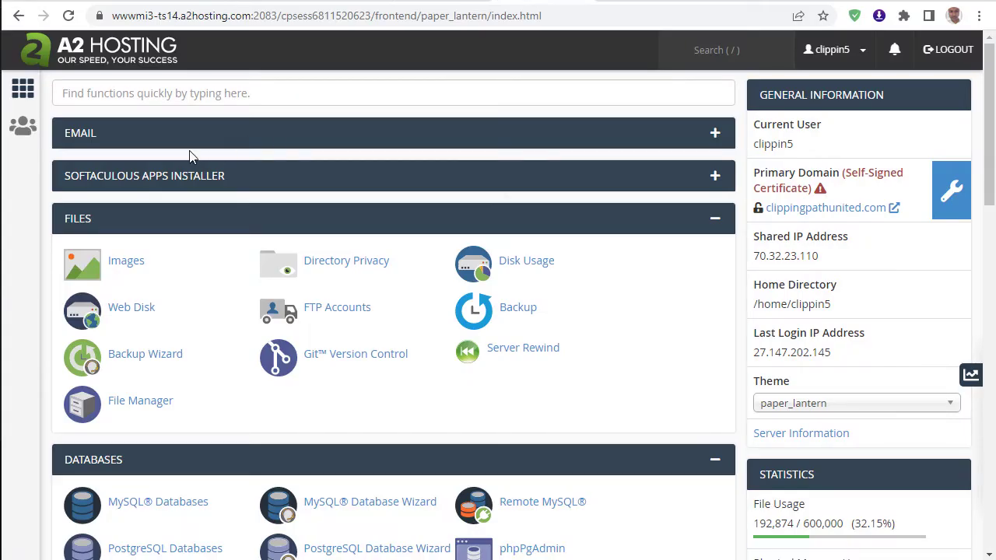
Find 'php' in cPanel's functions and open the Select PHP Version page.
click(205, 103)
text(php)
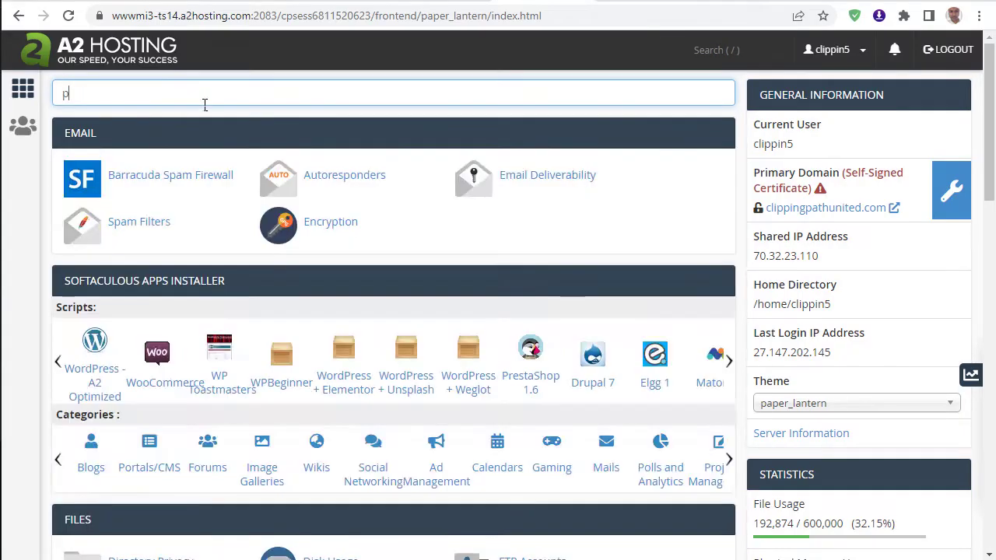
click(340, 286)
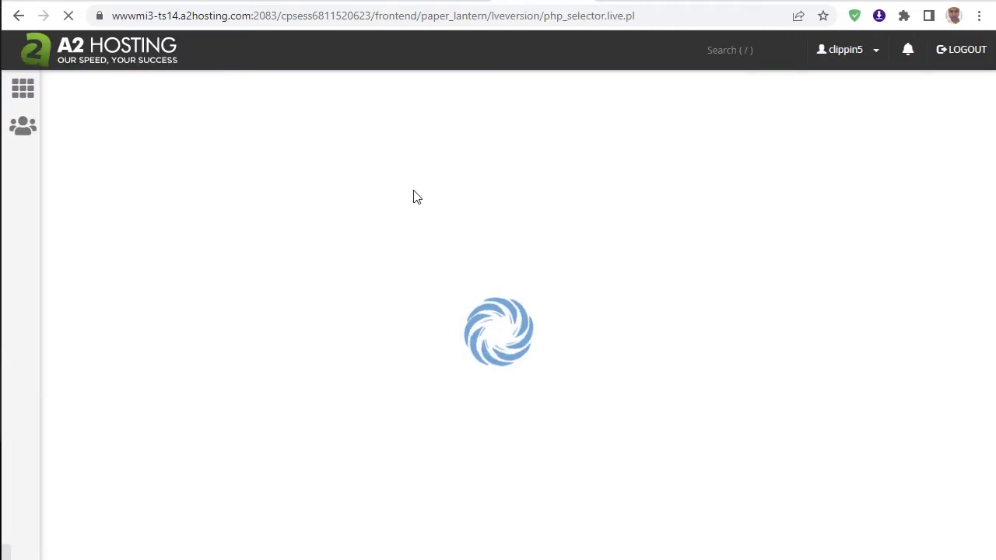
Reload the installer's permission check and review the RouteServiceProvider.php and .env checks.
click(450, 2)
click(68, 16)
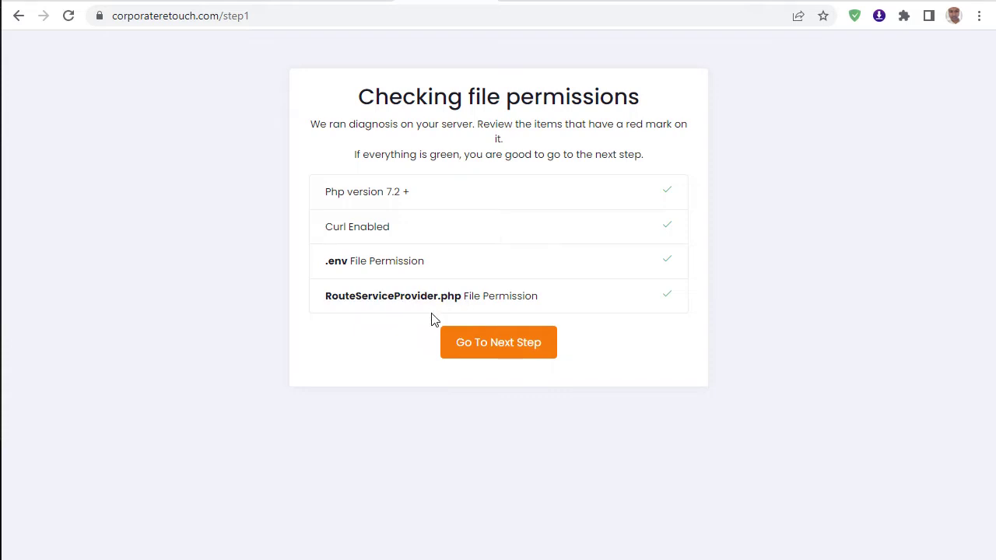
drag(464, 298, 556, 309)
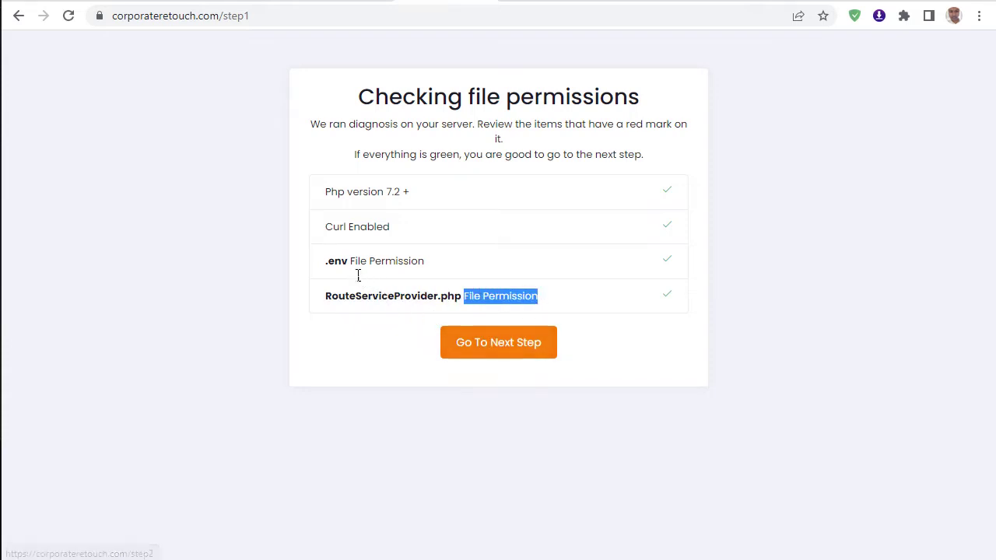
drag(352, 269, 442, 269)
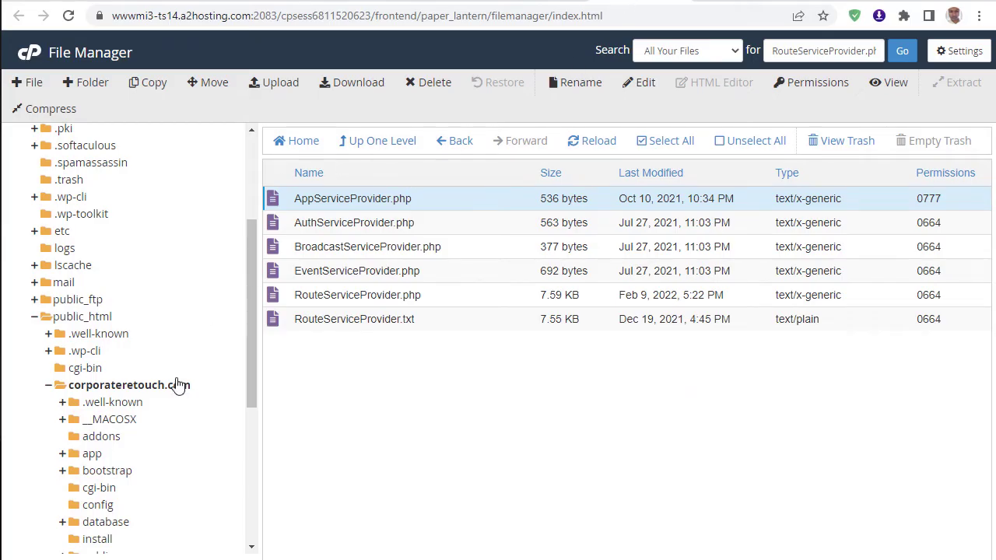
Locate the .env file in the corporateretouch.com folder, cancelling an accidental compress.
click(152, 387)
scroll(350, 334, down, 3)
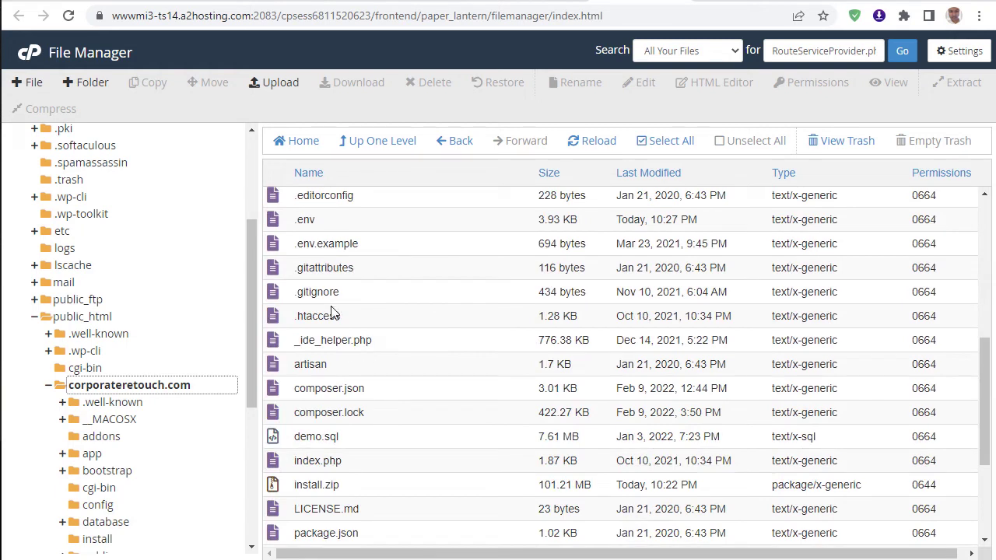
right_click(306, 221)
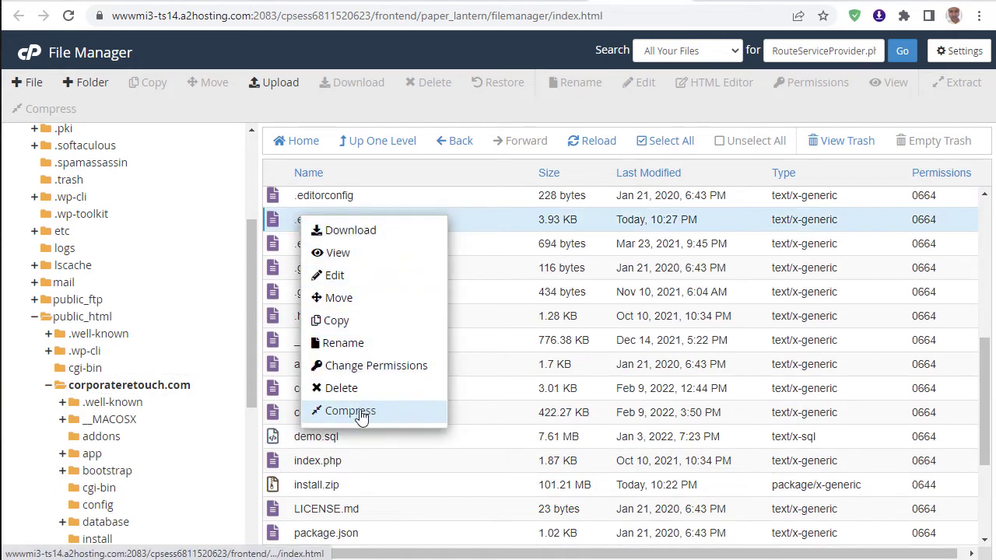
click(360, 414)
click(670, 403)
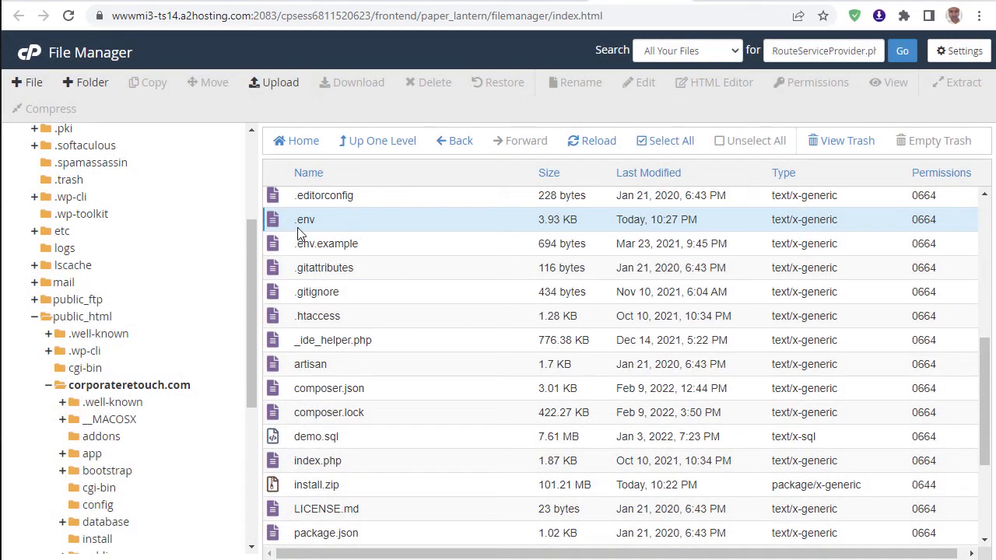
Set .env permissions to 0777 and reload the installer's permission check.
right_click(298, 227)
click(389, 370)
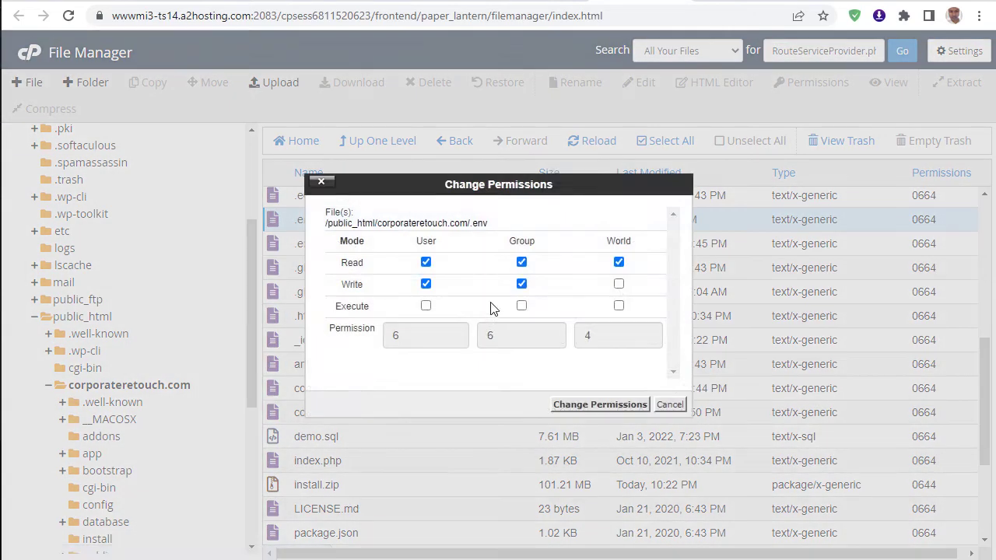
click(425, 305)
click(521, 306)
click(619, 284)
click(619, 306)
click(599, 405)
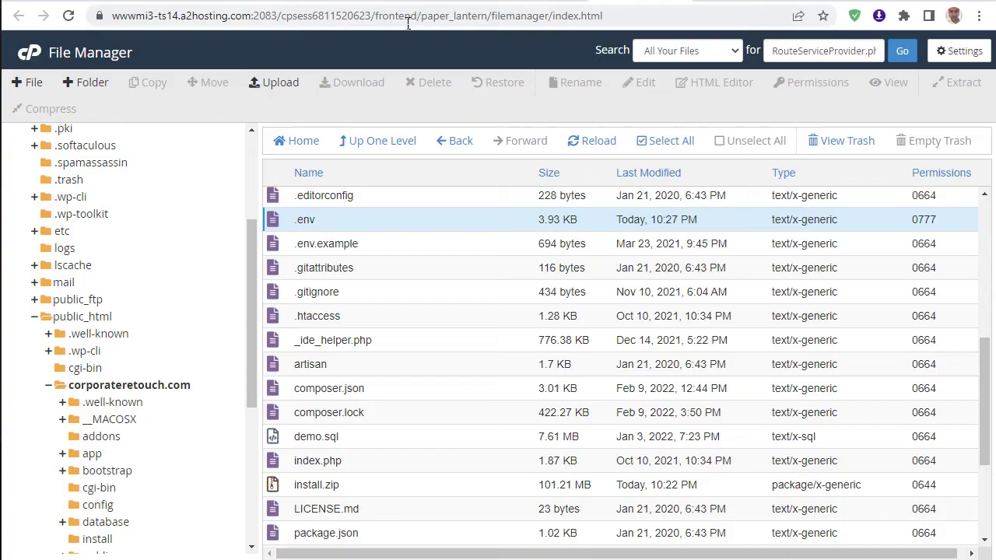
click(445, 1)
click(68, 15)
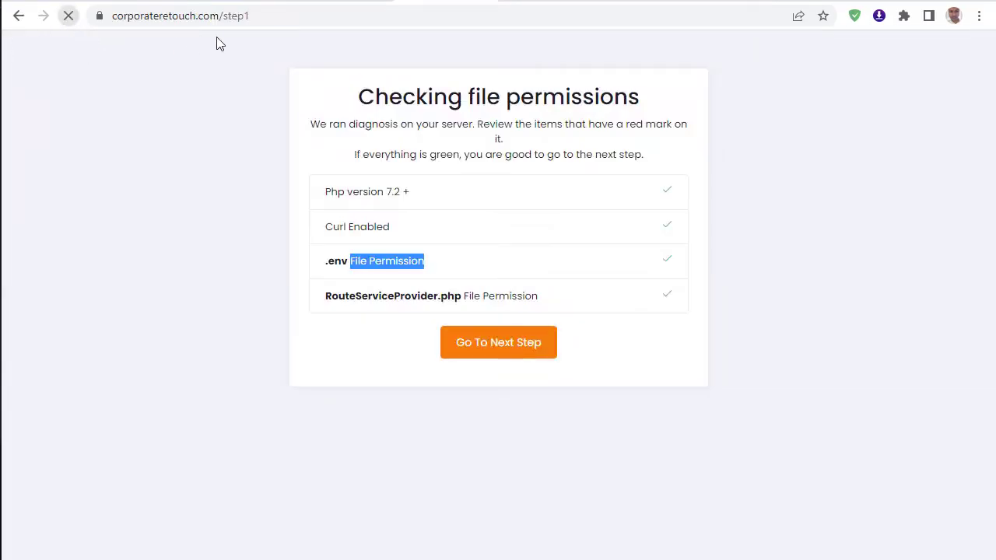
Continue past permissions, submit the purchase code, and reach the step3 Database setup form.
click(499, 345)
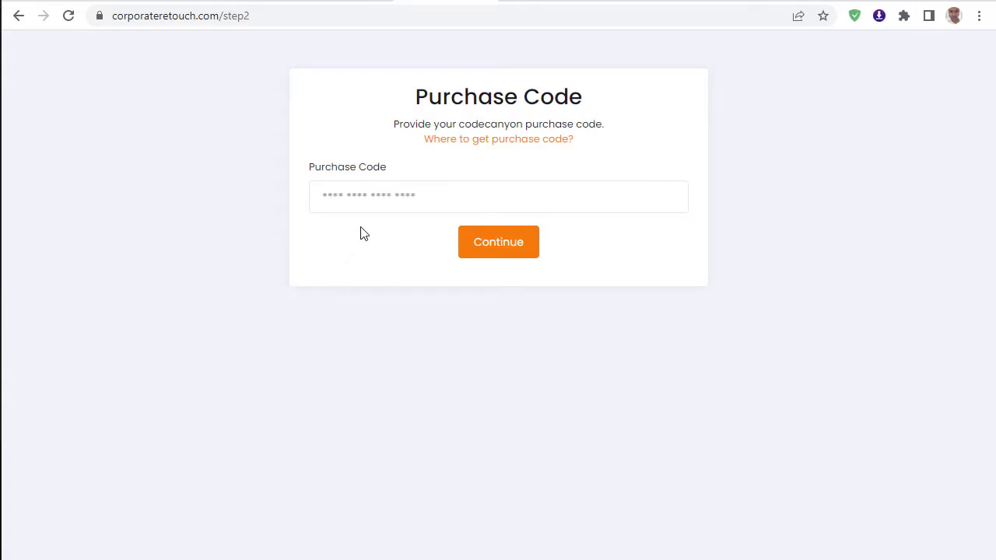
click(371, 210)
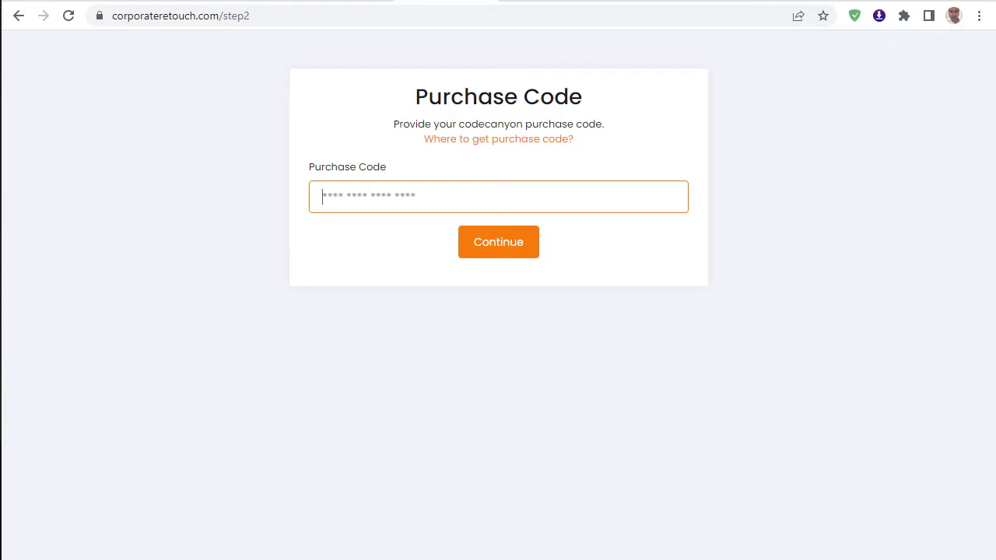
key(Return)
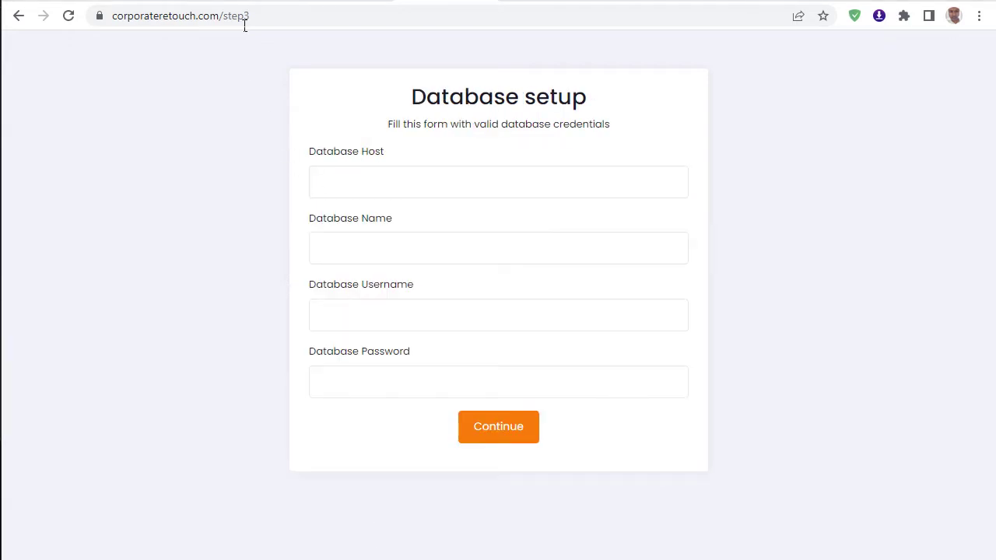
double_click(241, 19)
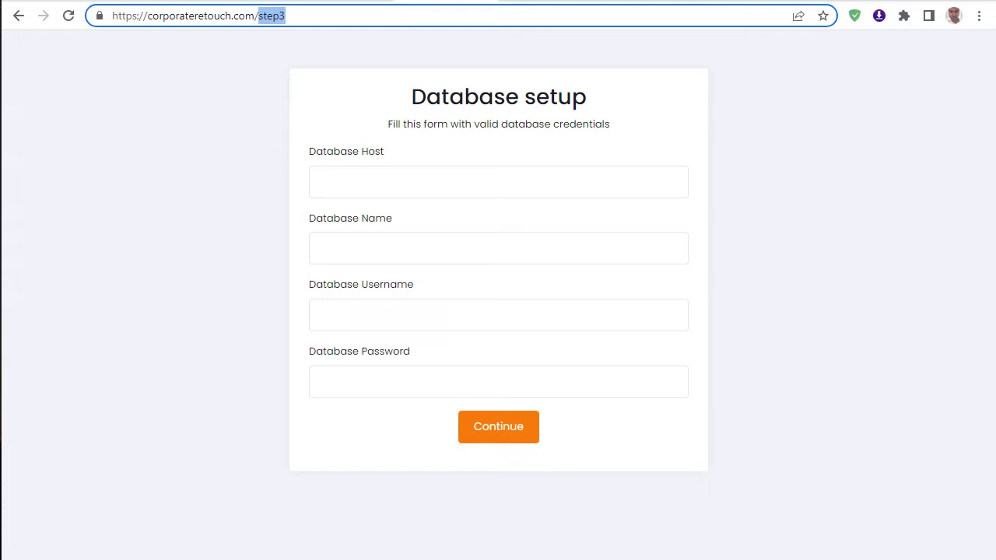
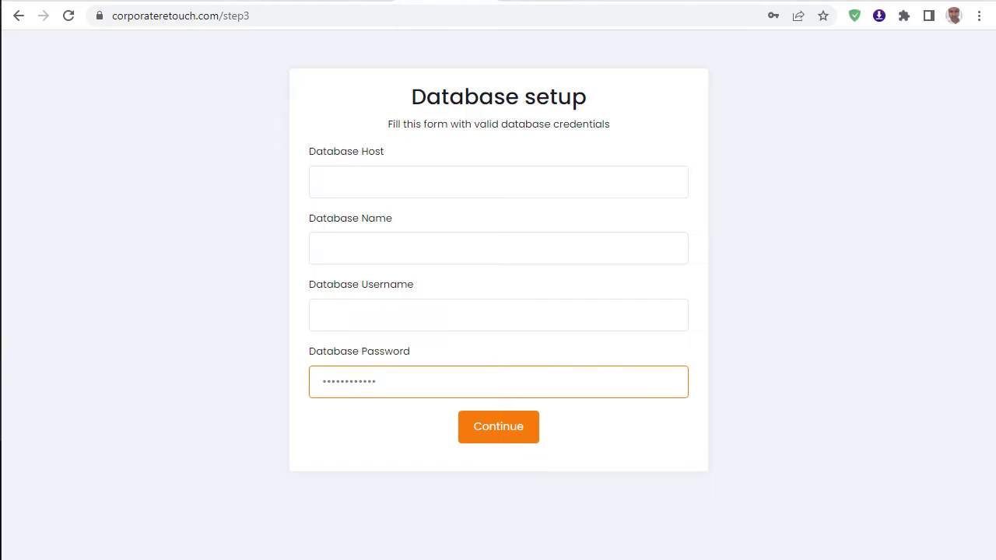
Paste the saved database name and username from the notes into the database setup form.
key(alt+Tab)
click(393, 63)
double_click(384, 58)
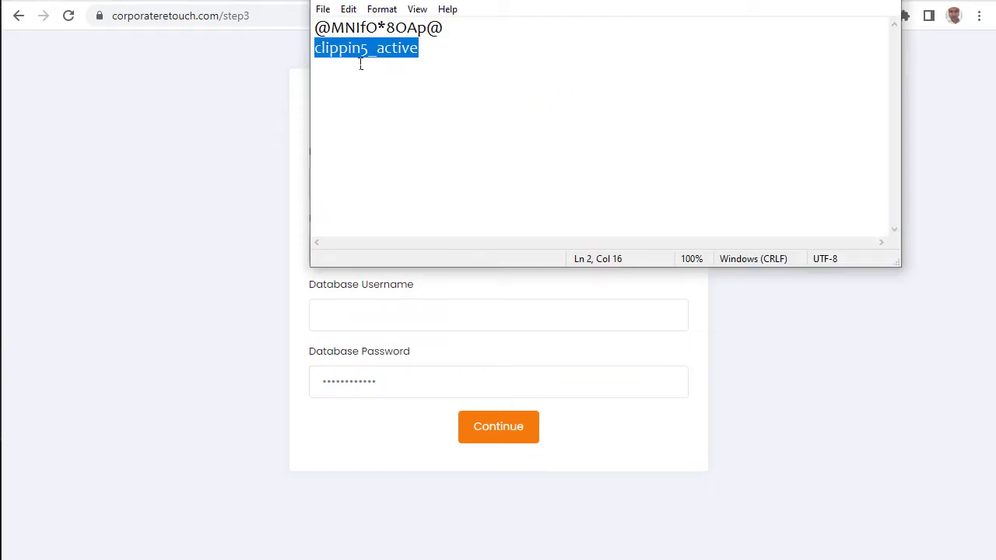
key(ctrl+c)
key(alt+Tab)
click(390, 319)
key(ctrl+v)
click(396, 257)
key(ctrl+v)
click(377, 185)
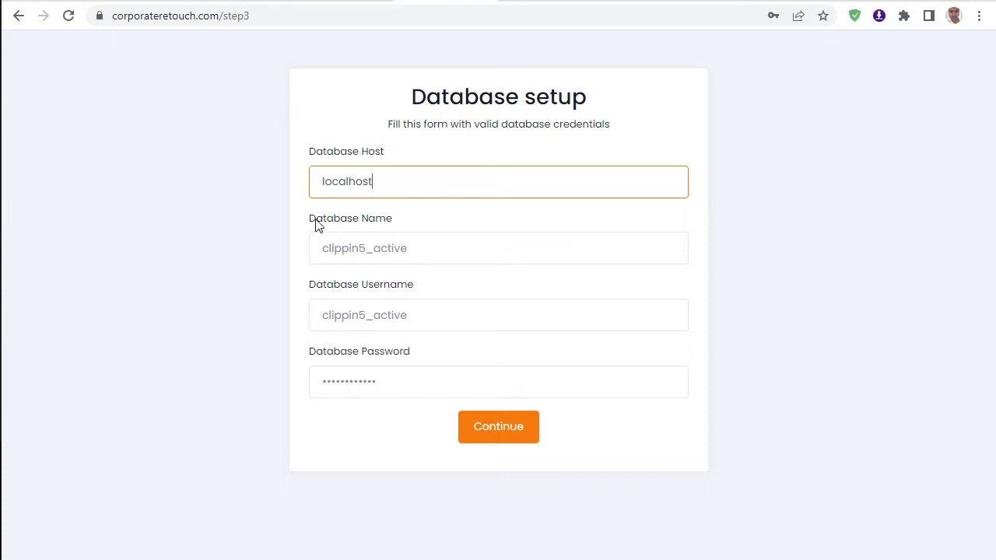
Submit the database connection details and run the SQL import.
drag(314, 221, 406, 225)
drag(340, 285, 425, 294)
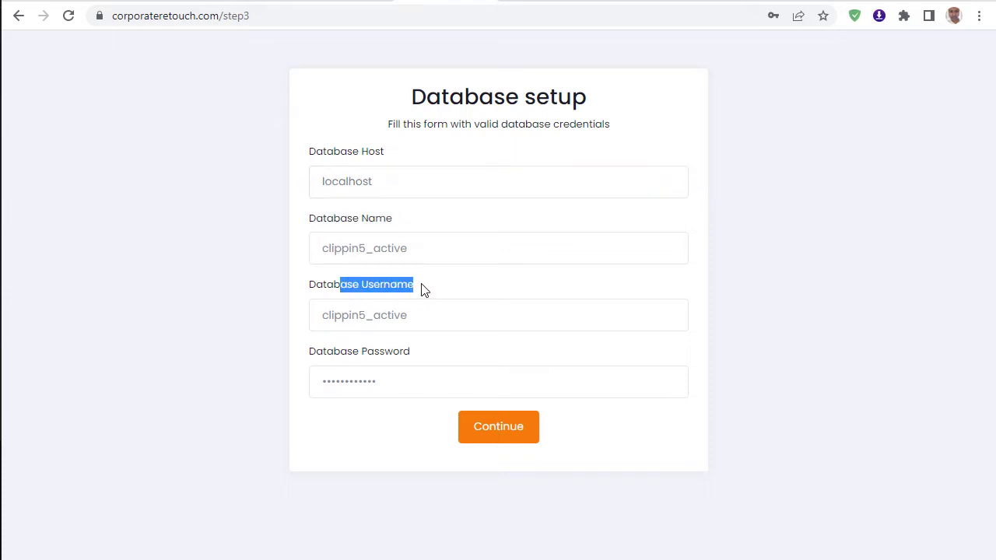
drag(370, 223, 397, 230)
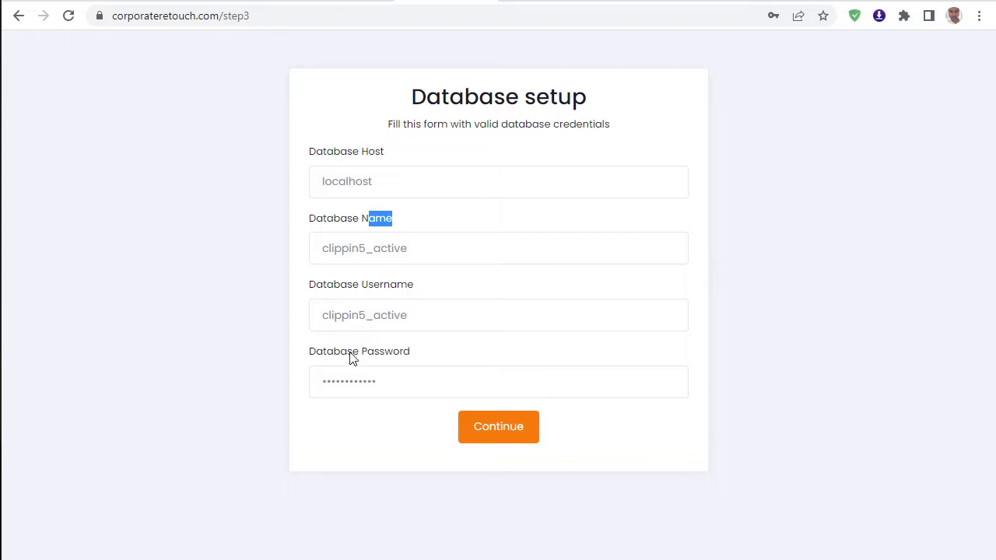
drag(348, 355, 393, 356)
click(473, 443)
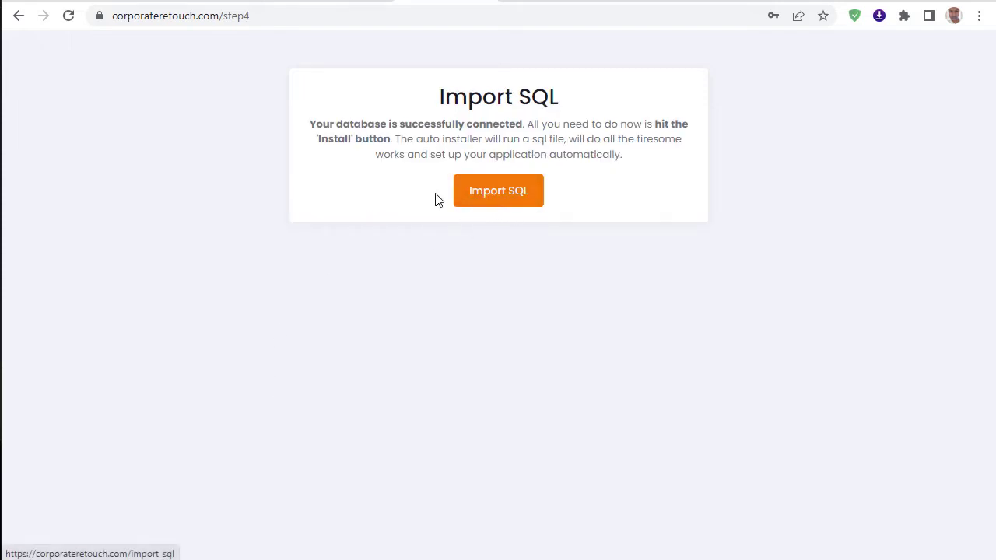
click(513, 201)
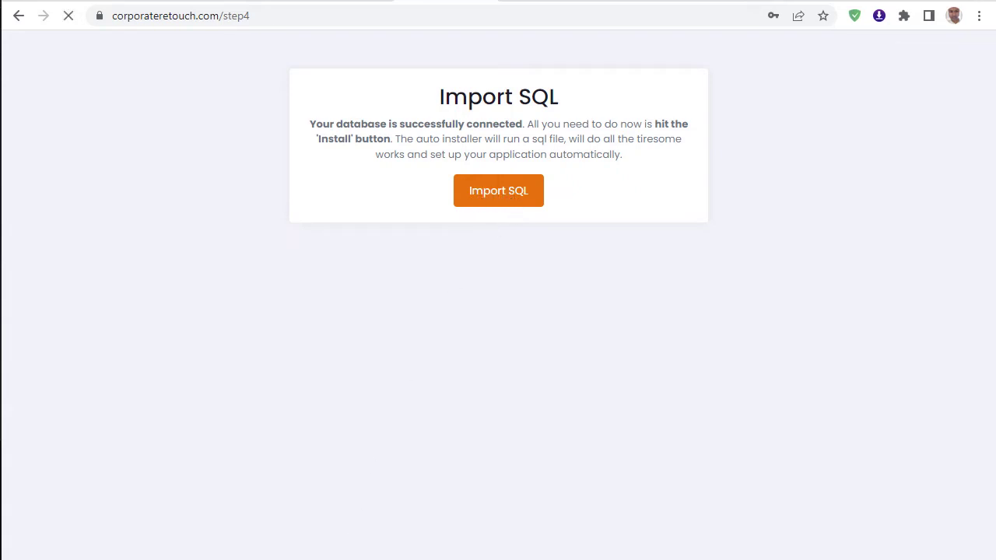
click(368, 182)
Enter 'admin' as the admin name, then the admin email and password.
drag(311, 154, 397, 157)
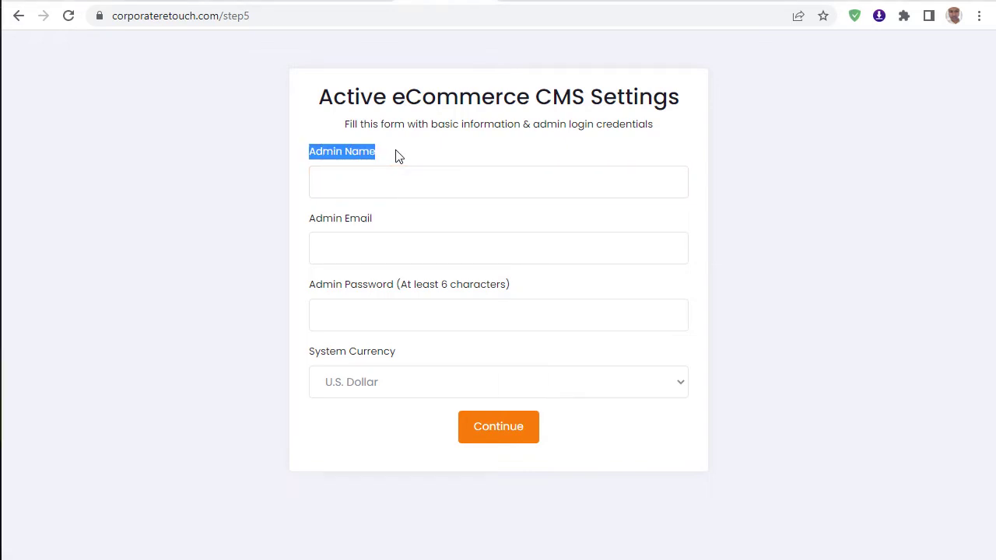
click(385, 193)
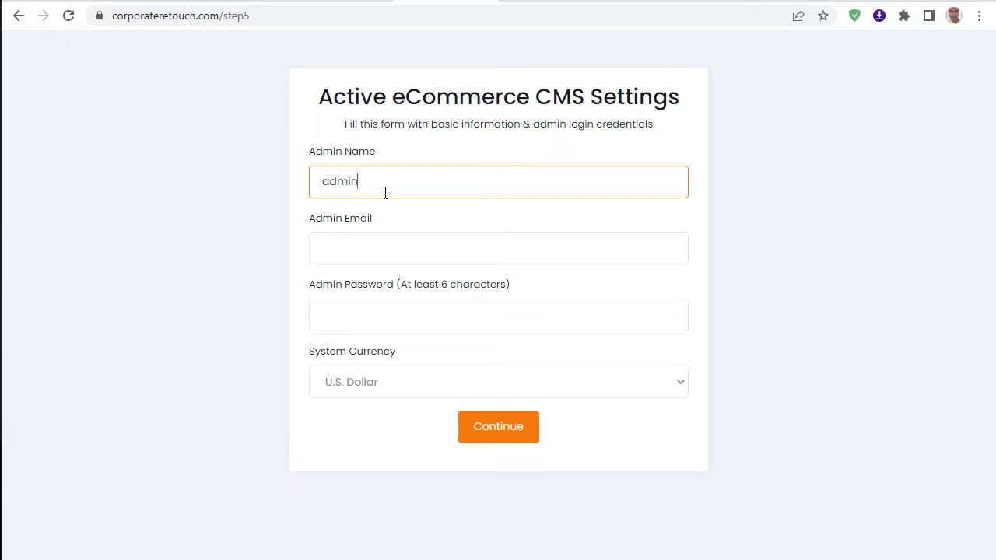
text(admin)
key(Tab)
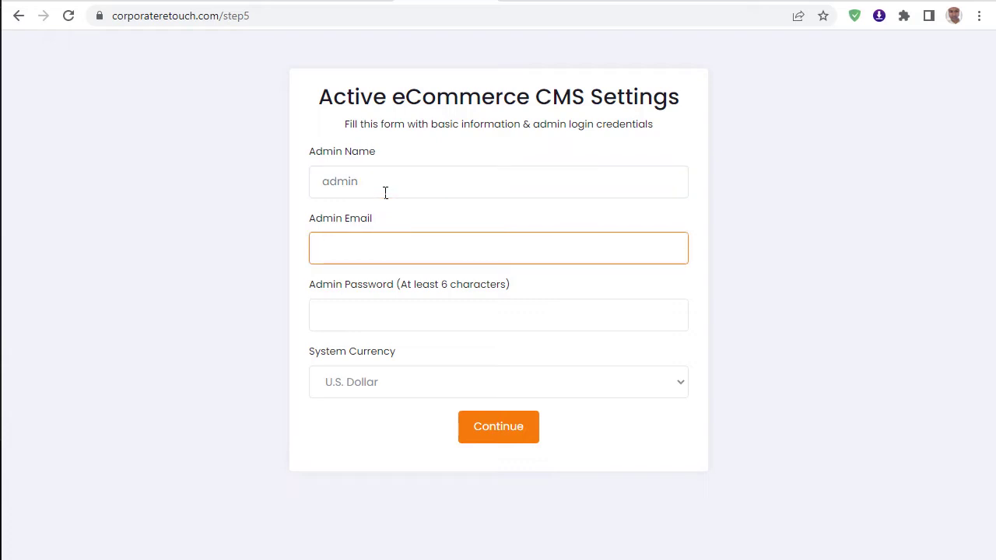
text(admin@gmail.com)
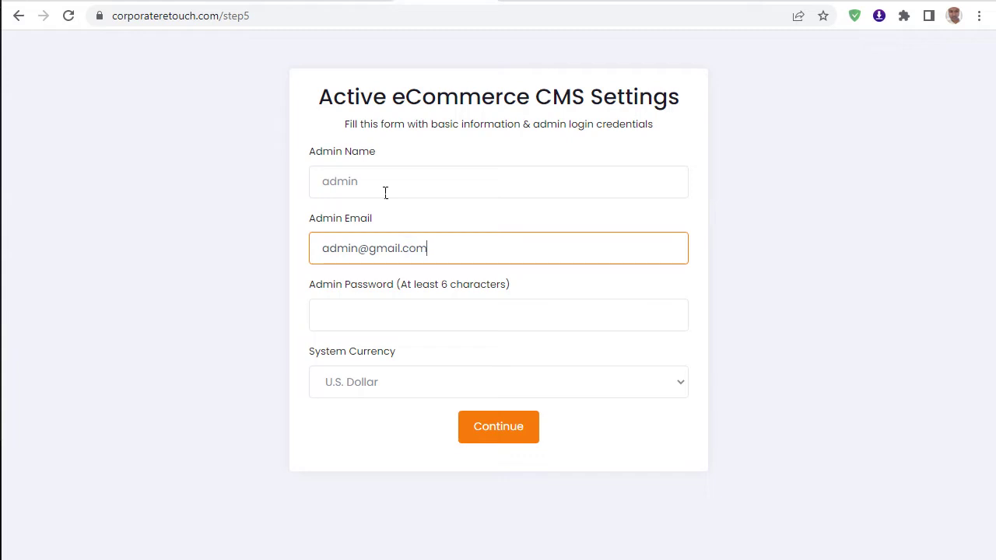
click(372, 315)
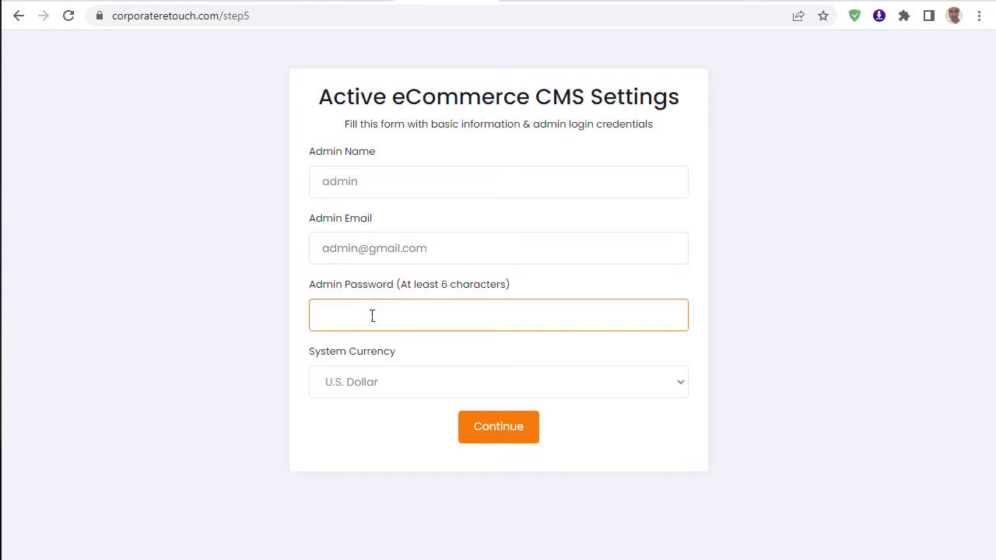
text(1)
Choose Taka as the system currency and complete the installation.
click(377, 382)
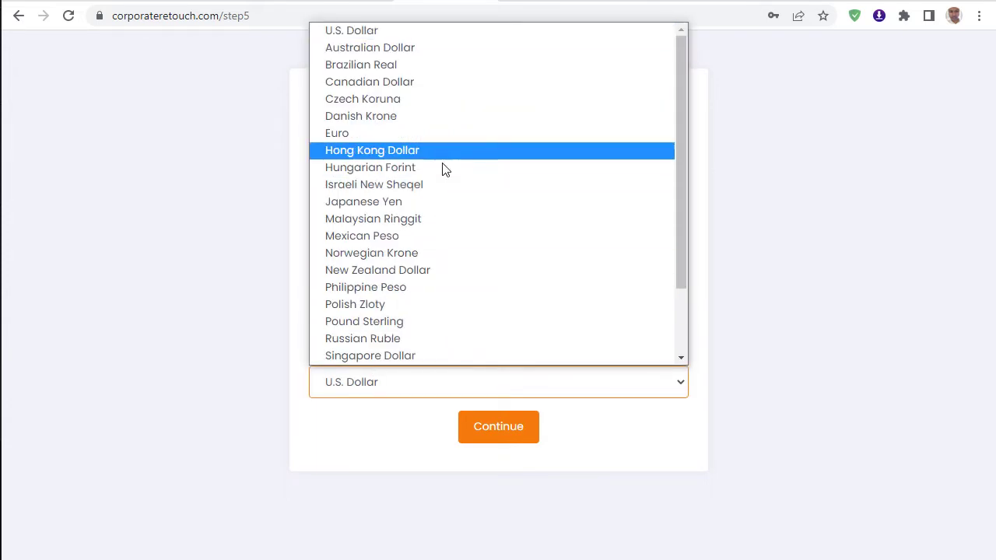
scroll(442, 267, down, 2)
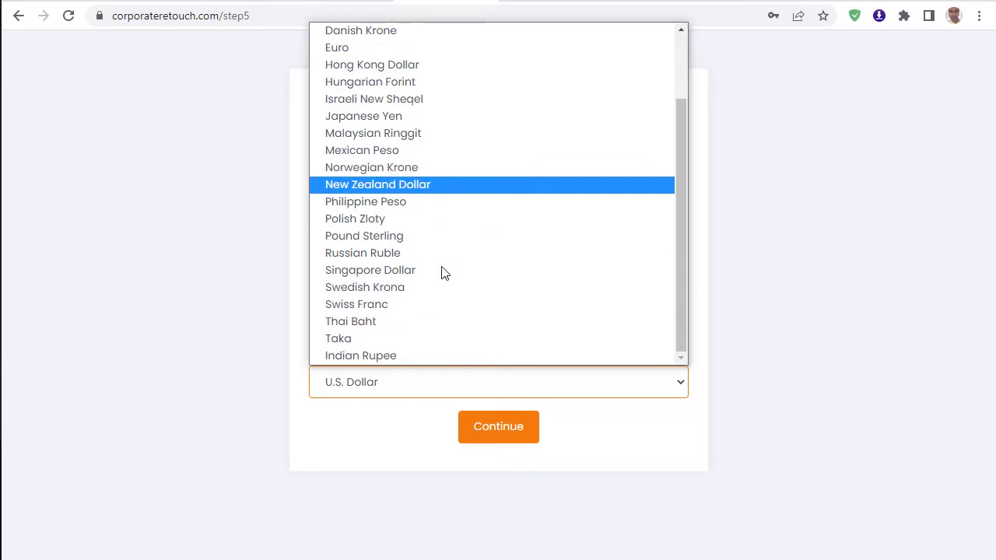
key(b)
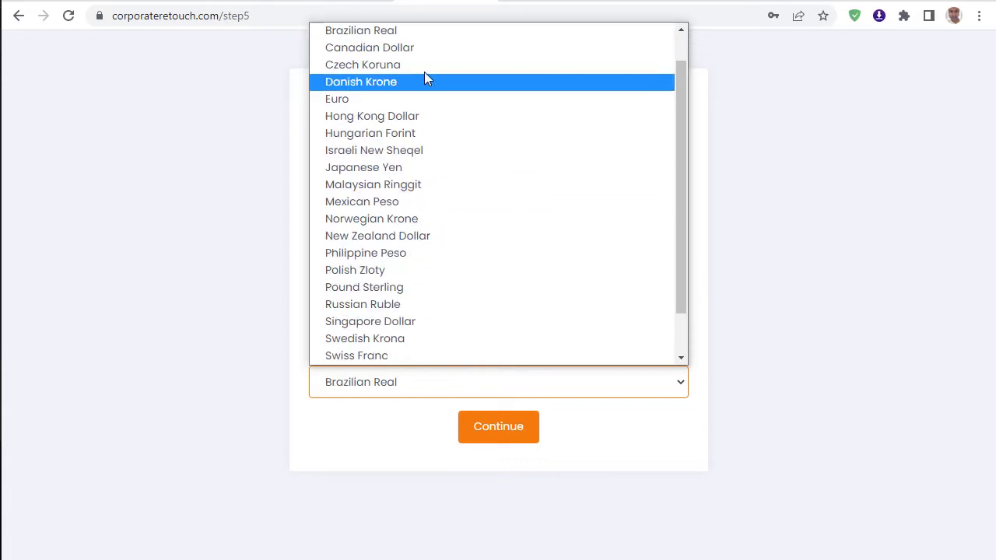
scroll(411, 126, up, 2)
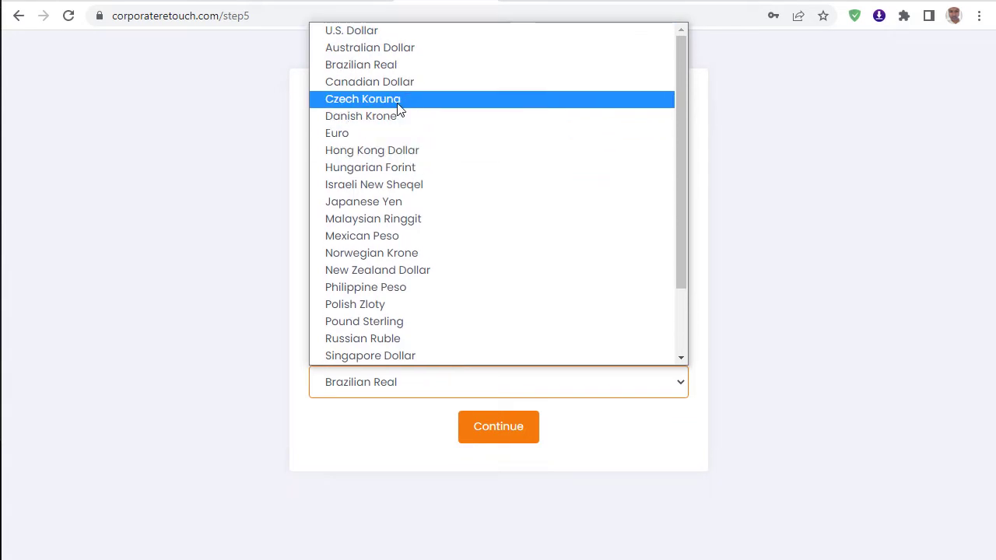
key(t)
key(a)
key(Return)
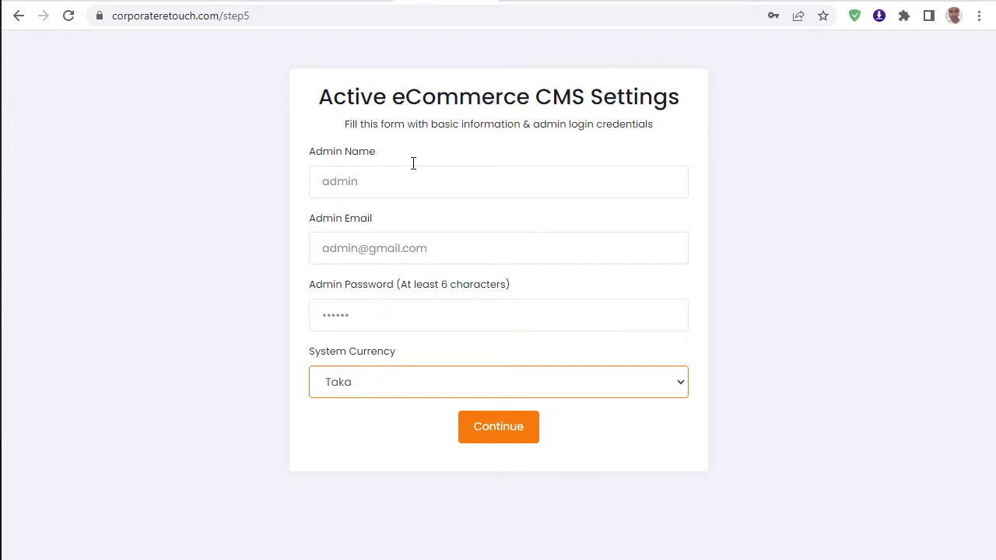
click(503, 436)
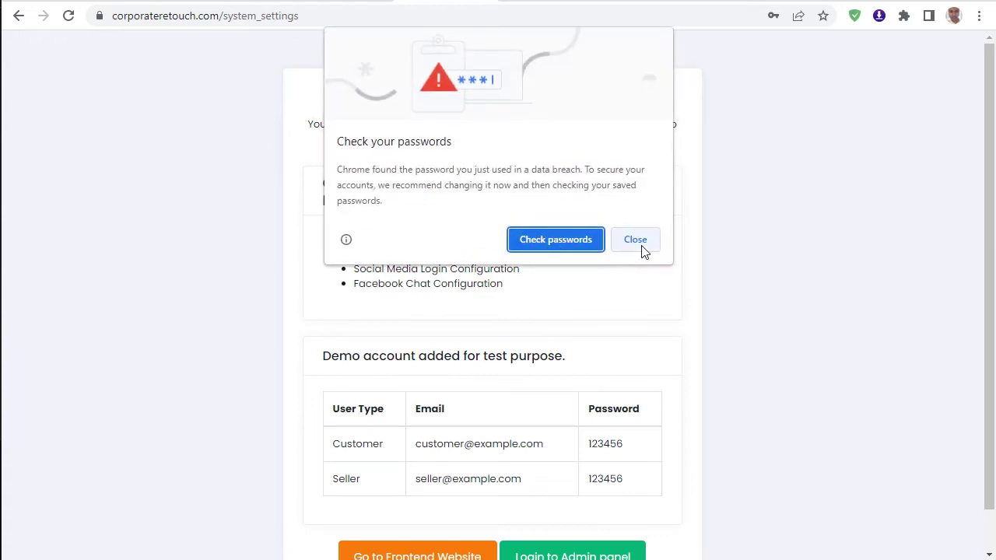
Dismiss Chrome's password prompts and paste the demo customer and seller rows into the notes.
click(635, 241)
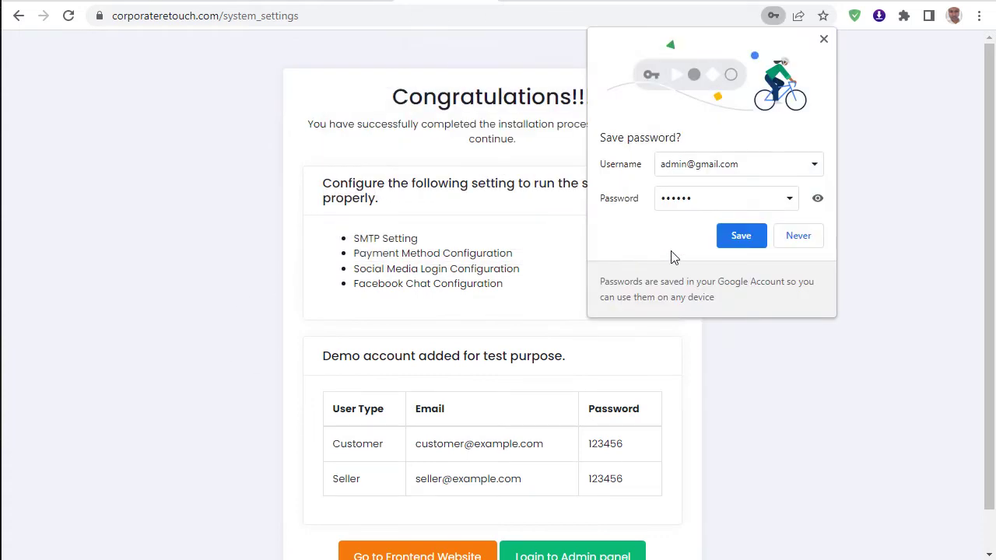
click(798, 236)
scroll(327, 383, down, 1)
drag(335, 400, 638, 441)
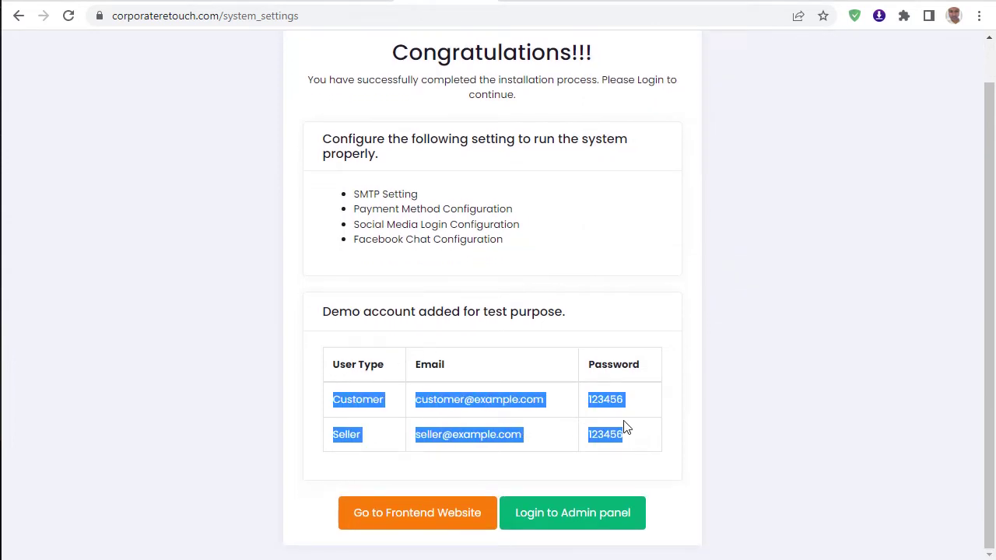
key(alt+Tab)
click(471, 70)
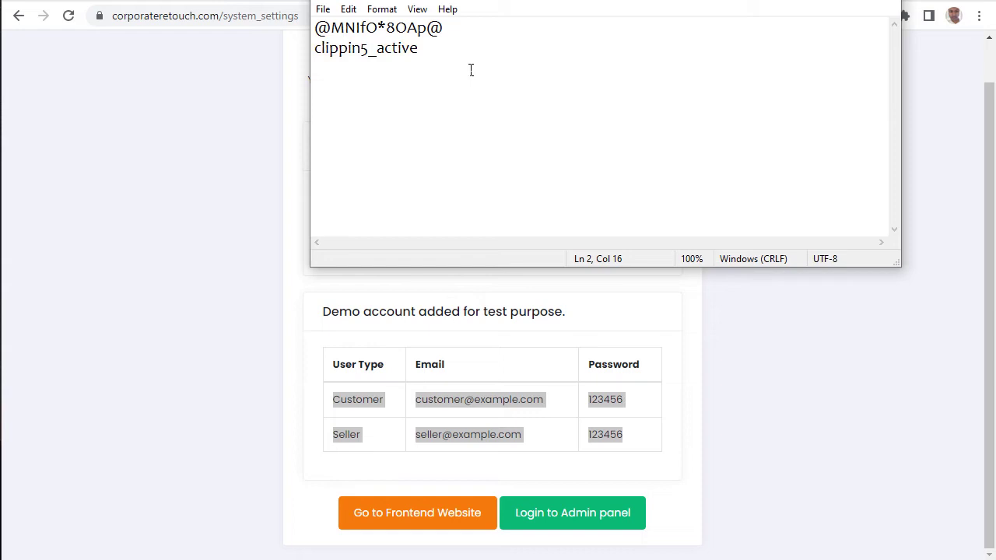
key(Return)
key(Return)
key(ctrl+v)
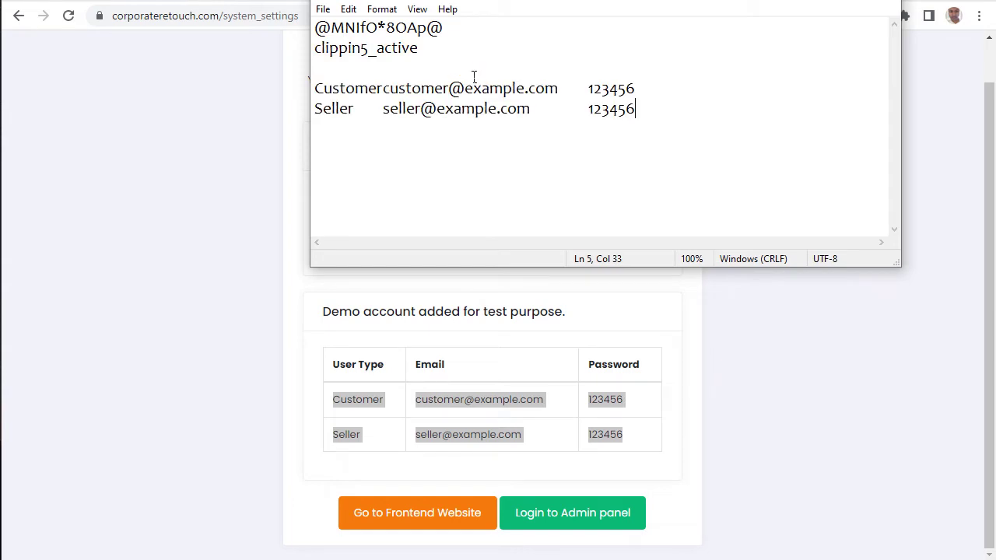
click(114, 288)
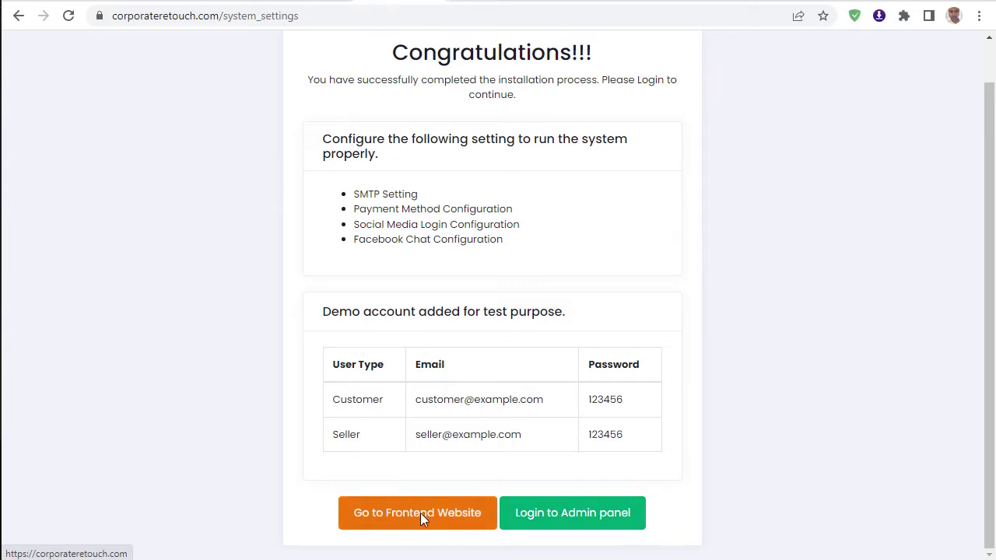
click(578, 524)
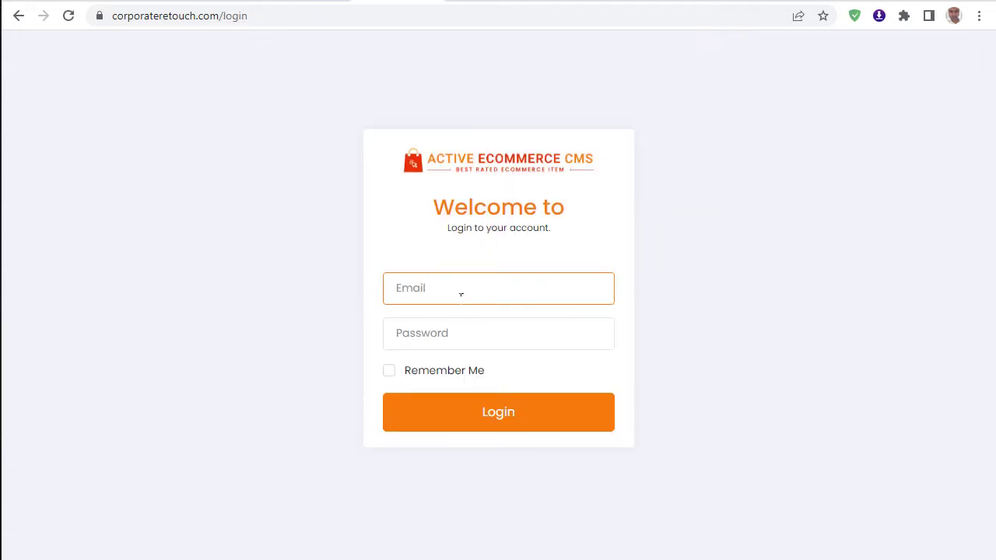
text(admin)
key(Tab)
text(1)
key(Return)
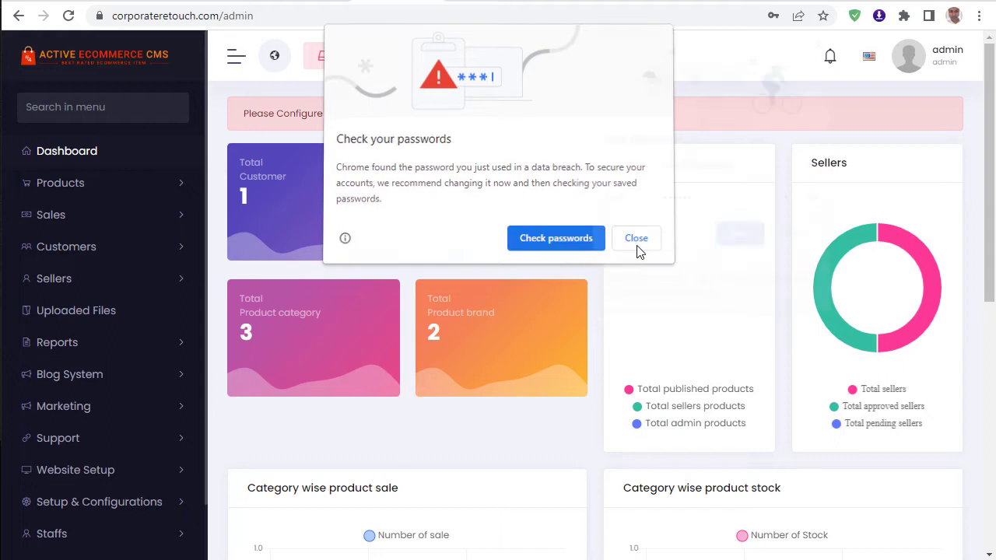
click(639, 245)
click(799, 235)
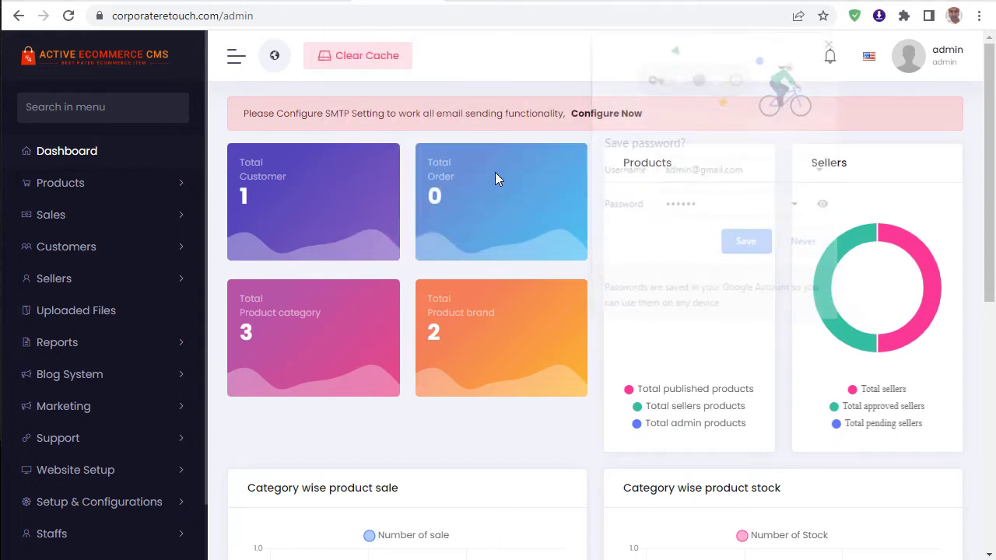
scroll(371, 260, down, 5)
scroll(369, 262, down, 3)
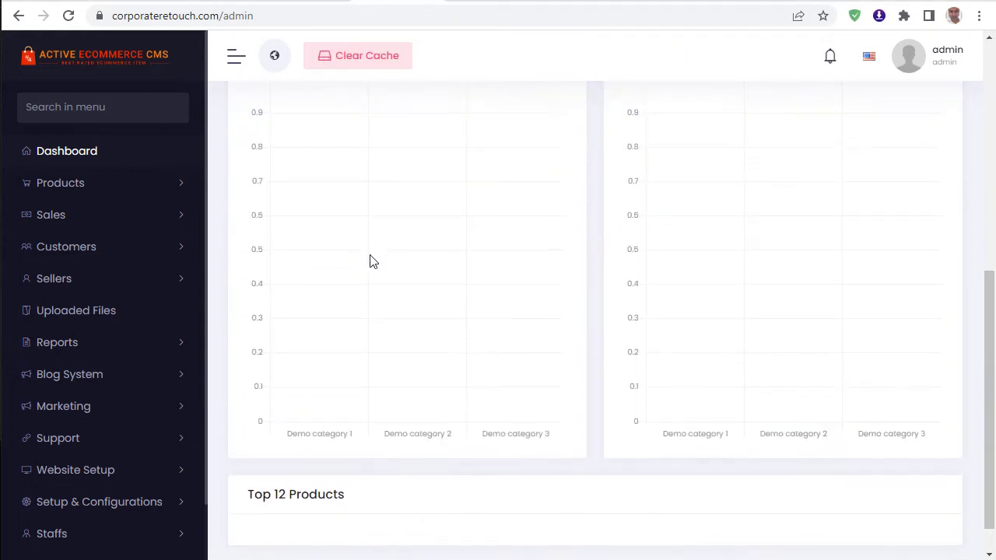
scroll(373, 262, up, 6)
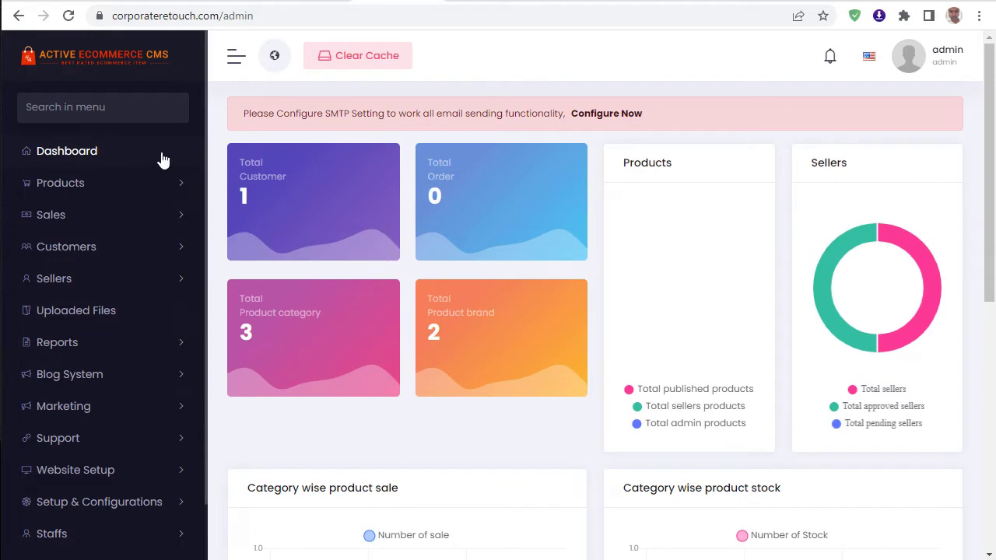
click(502, 3)
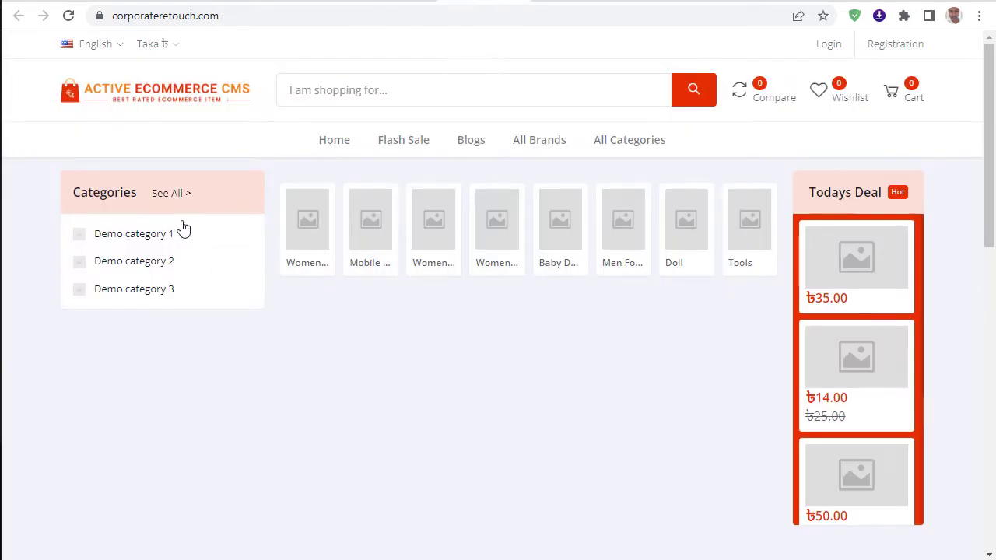
scroll(601, 268, down, 4)
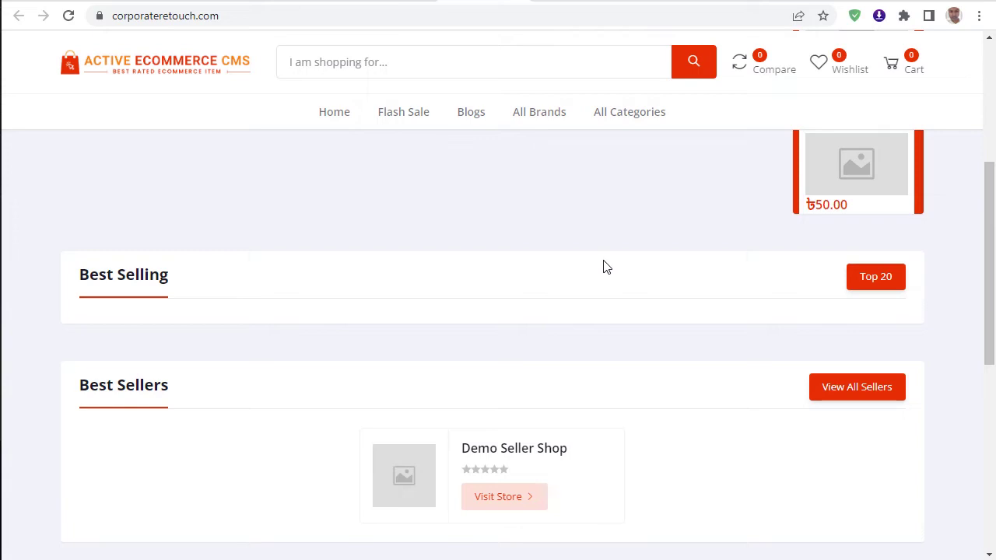
click(398, 2)
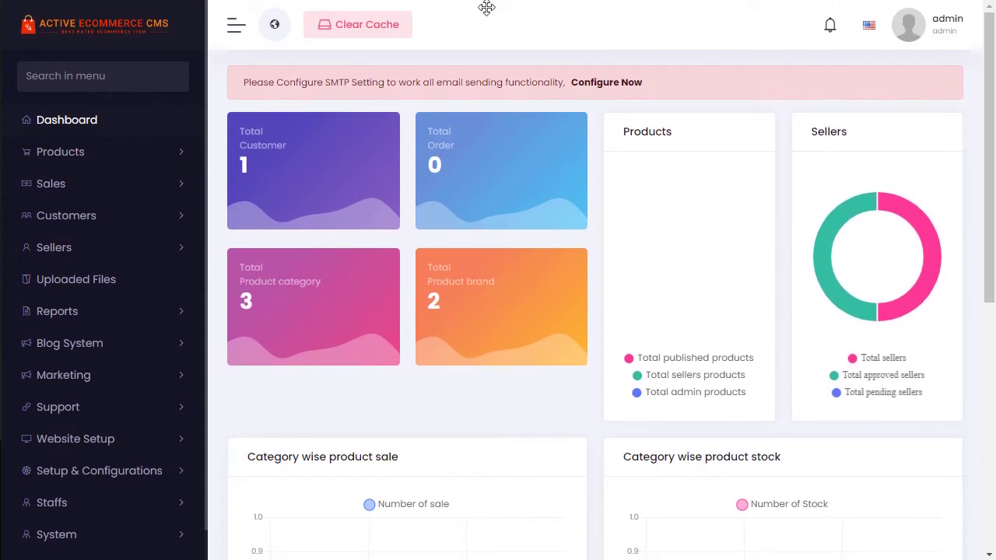
Open the Add New product form and look over its fields.
click(117, 160)
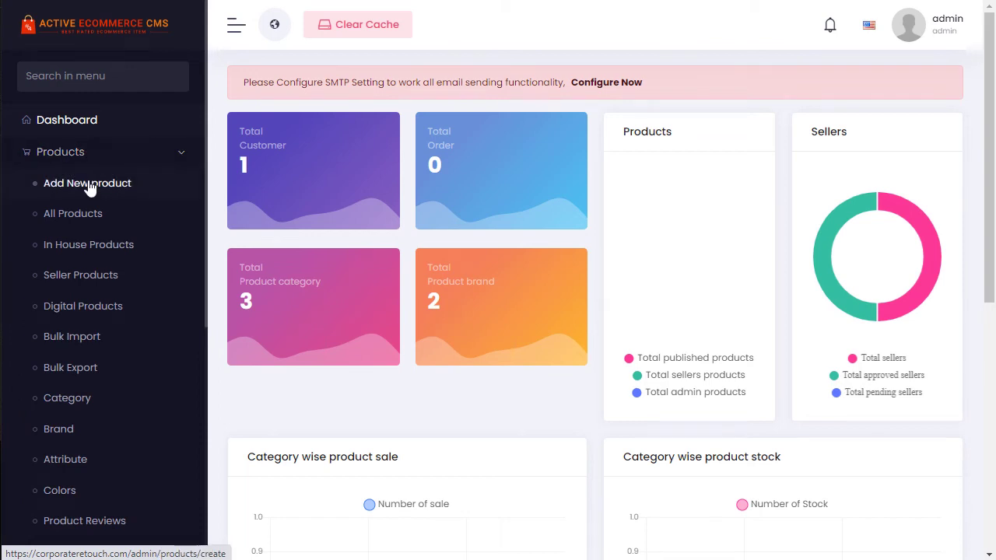
click(90, 189)
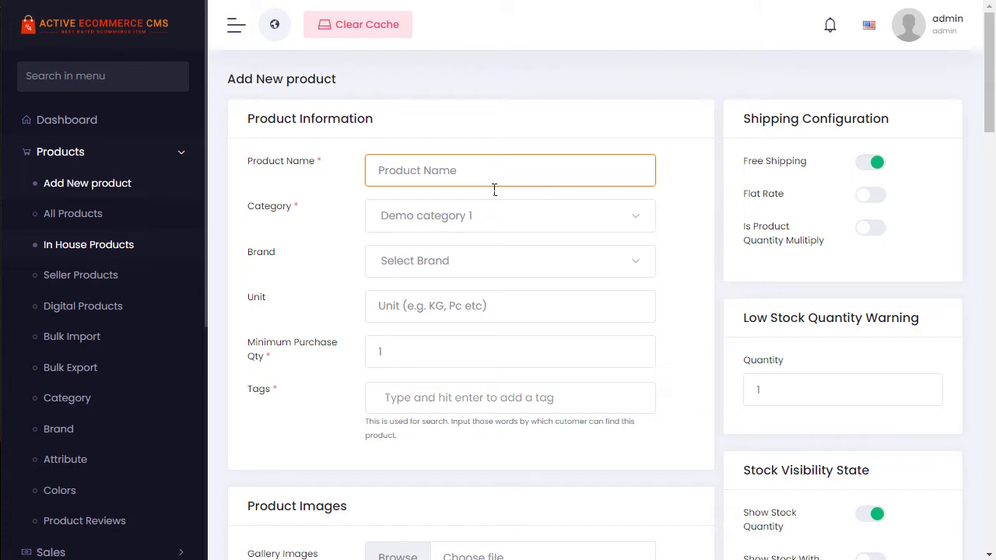
click(475, 215)
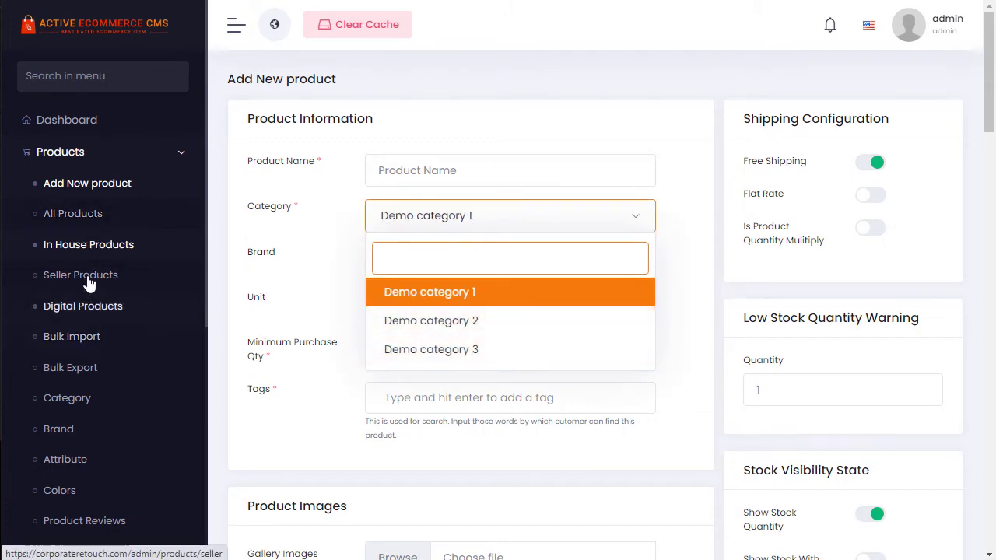
click(238, 337)
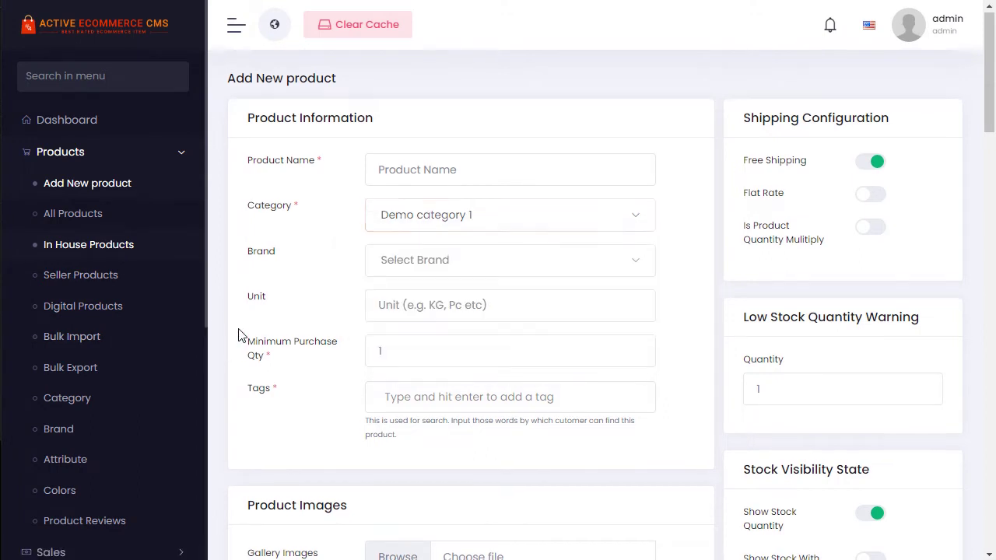
scroll(234, 342, down, 2)
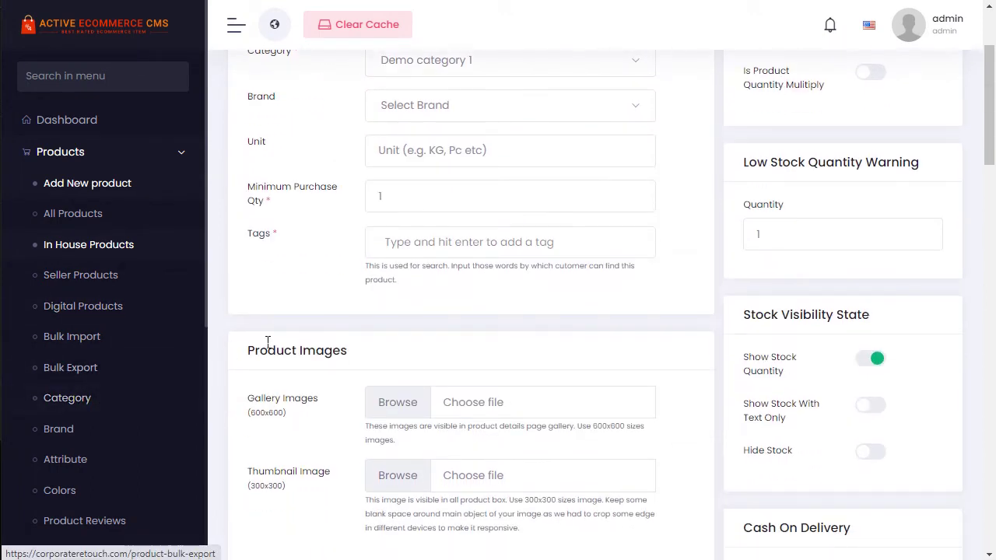
scroll(309, 271, up, 1)
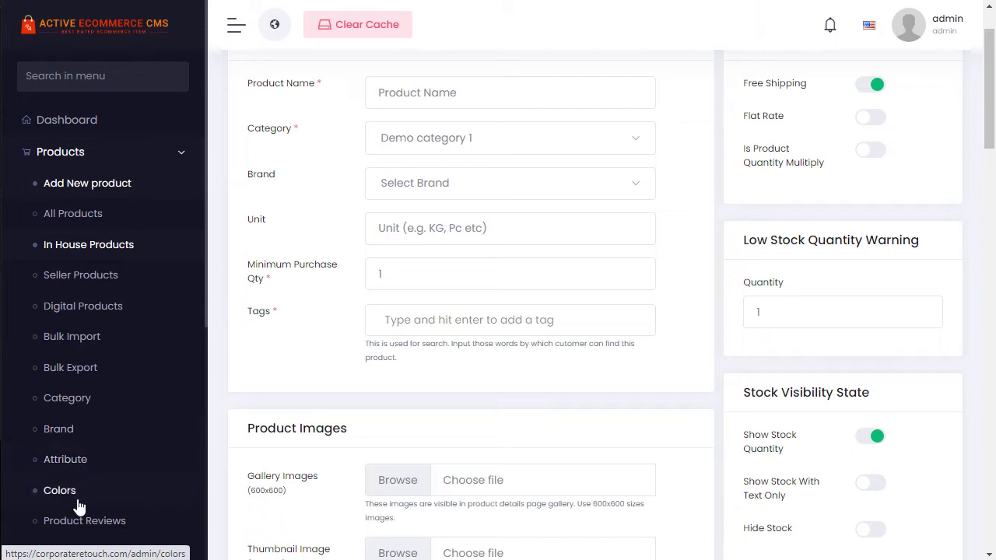
scroll(101, 513, down, 1)
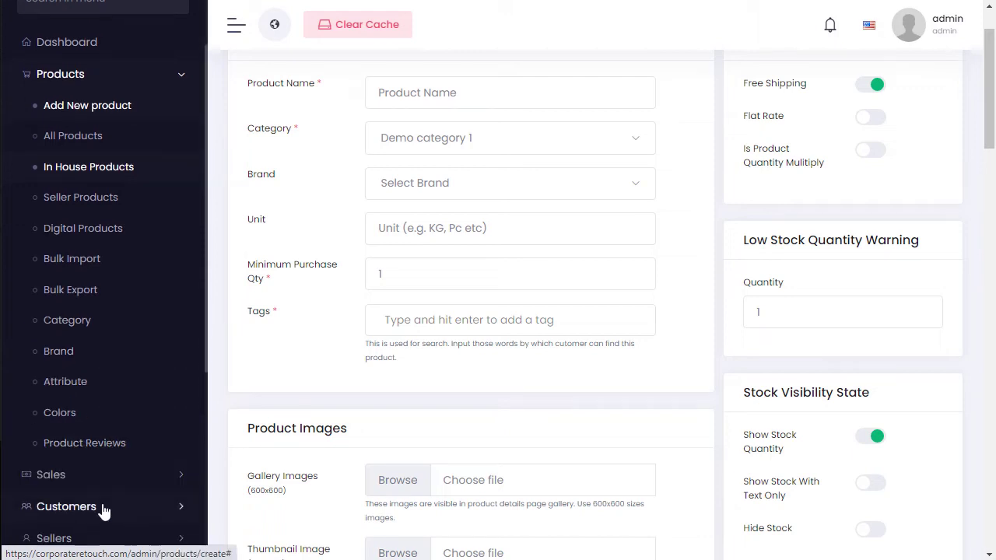
scroll(342, 257, up, 1)
click(390, 177)
drag(247, 162, 424, 169)
Set the product category to Demo category 2 and the brand to Demo brand.
click(413, 216)
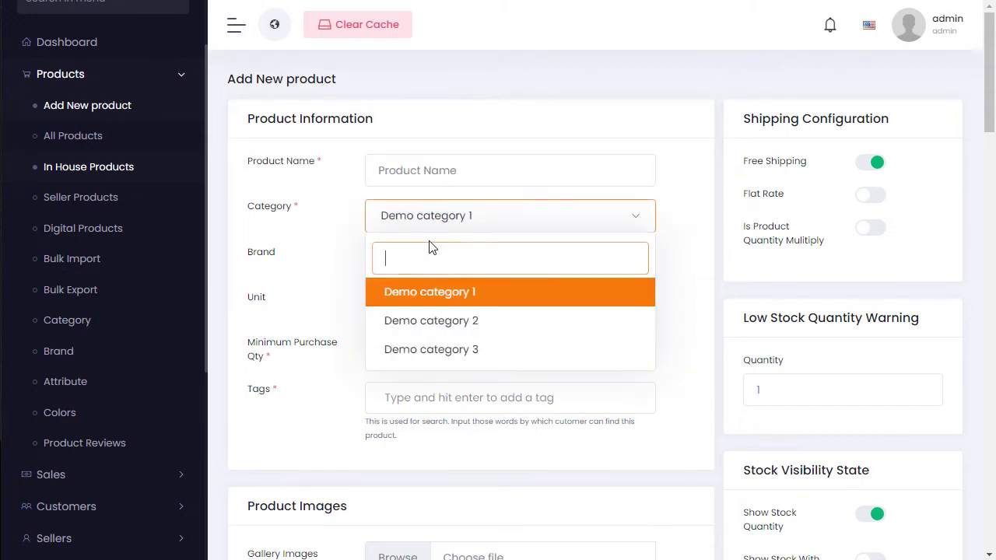
click(409, 325)
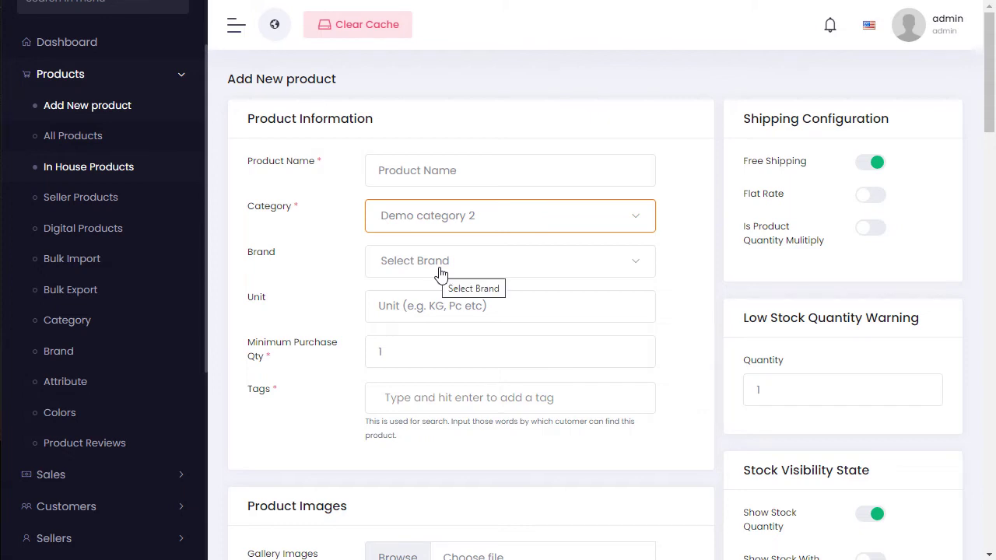
click(440, 271)
click(407, 375)
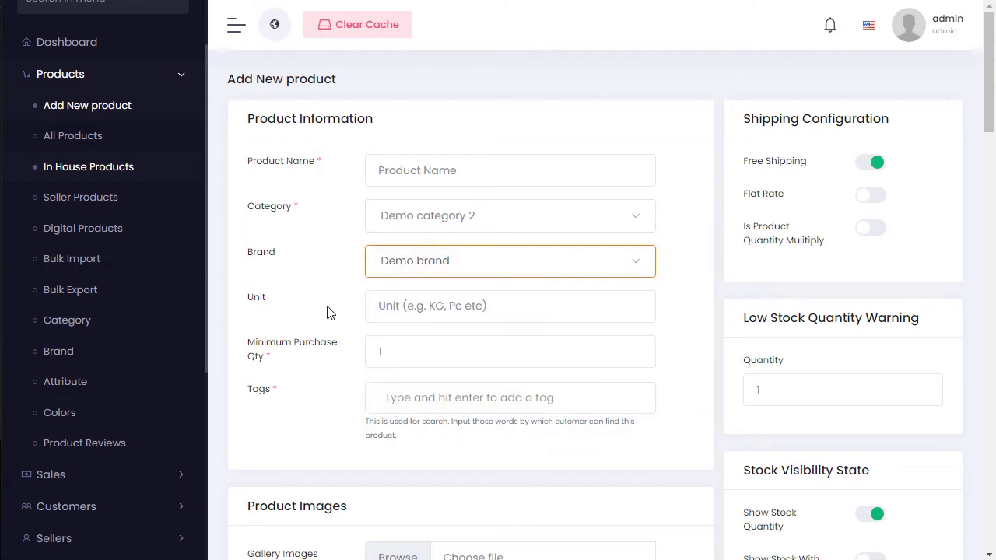
click(403, 308)
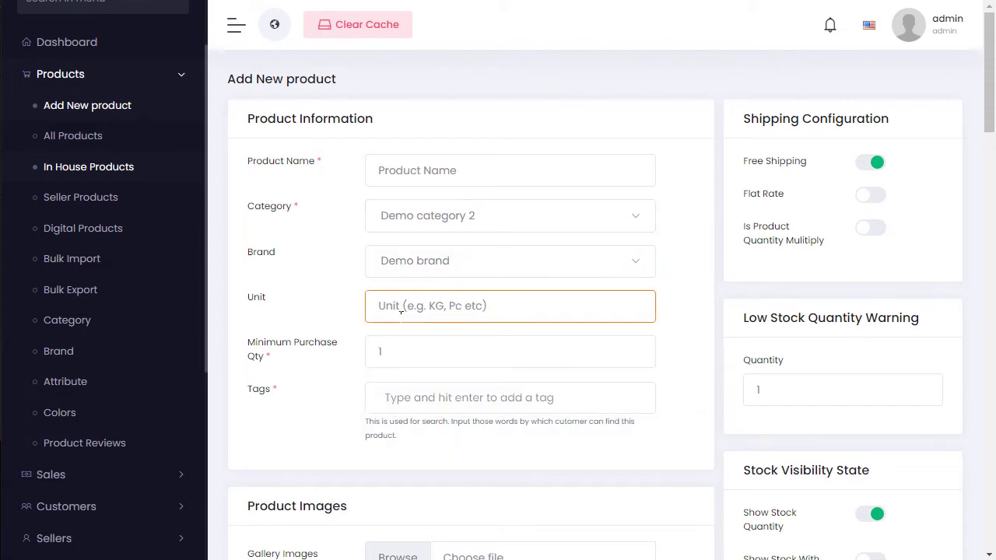
double_click(257, 300)
click(414, 317)
Review the shipping options, leaving quantity-multiplied shipping switched off.
drag(745, 162, 804, 170)
drag(746, 196, 788, 198)
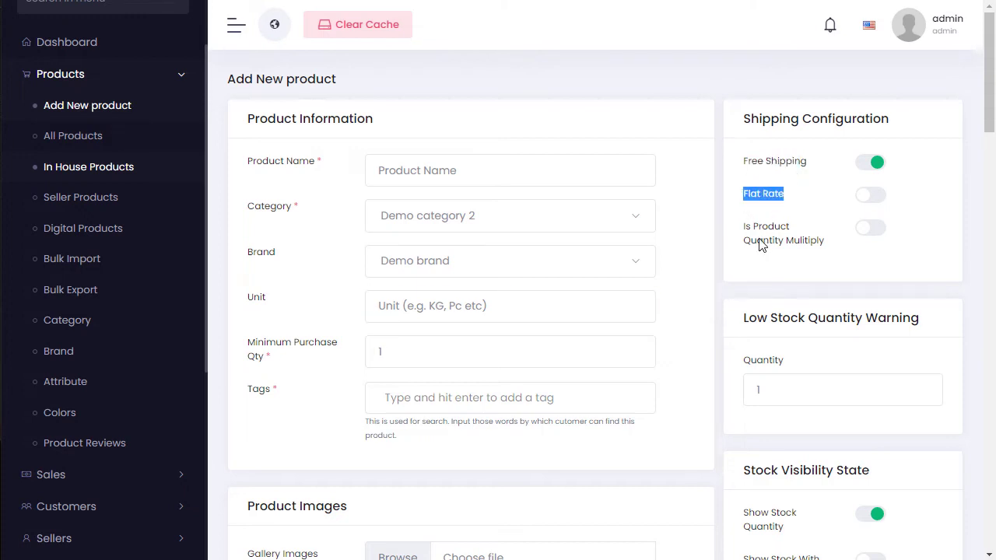
drag(745, 227, 844, 253)
click(879, 233)
click(879, 233)
scroll(792, 381, down, 1)
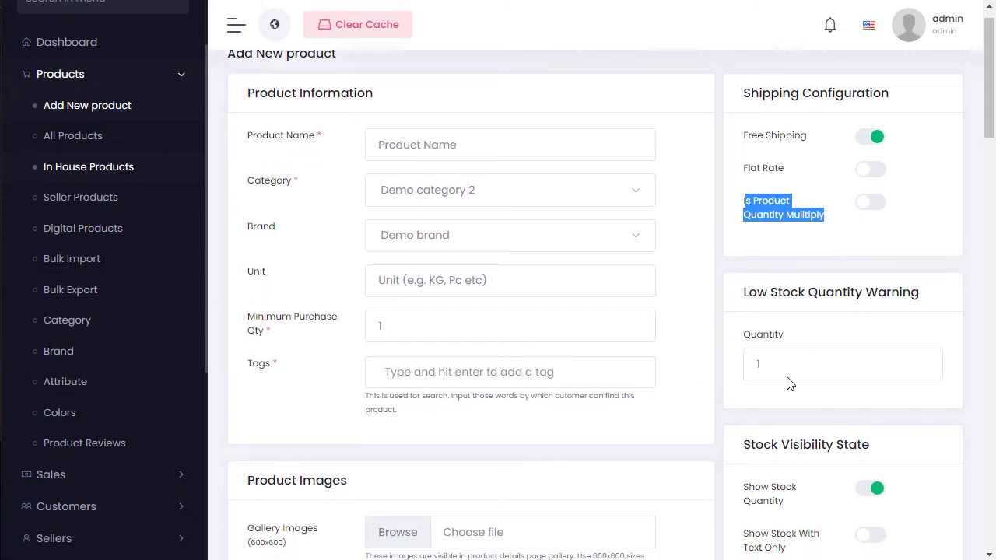
scroll(465, 242, up, 1)
scroll(459, 273, down, 2)
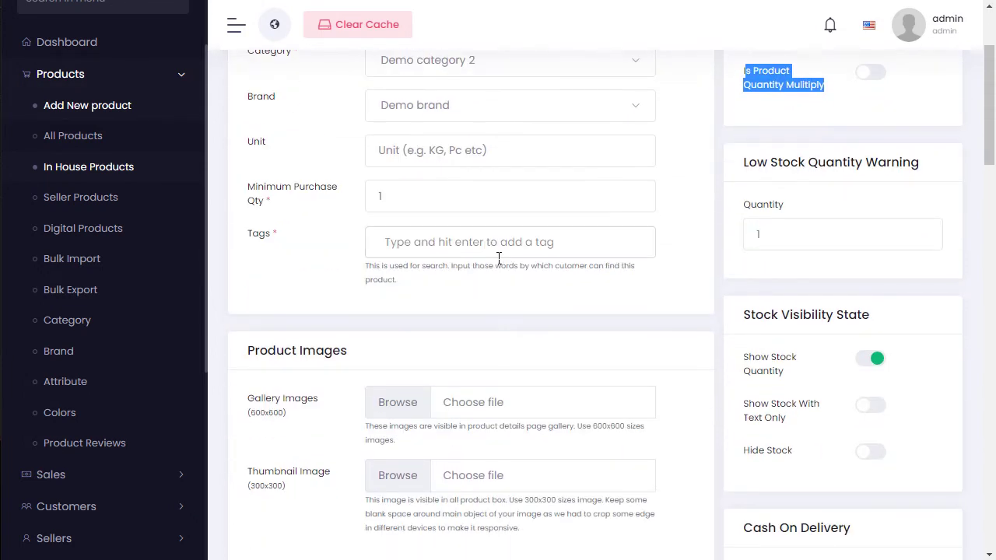
drag(396, 201, 377, 206)
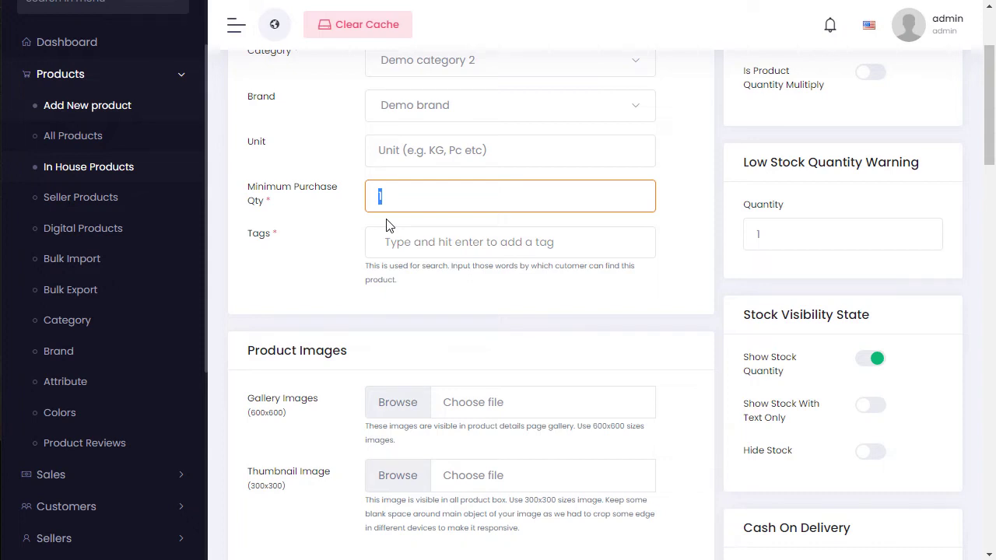
Add the search tag 'hera' to the product.
click(413, 251)
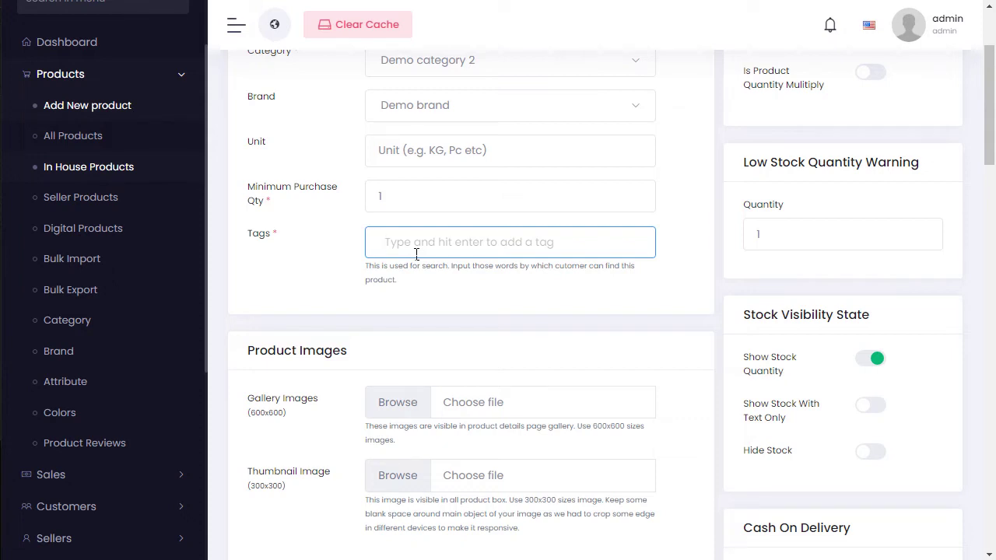
text(hera)
key(Return)
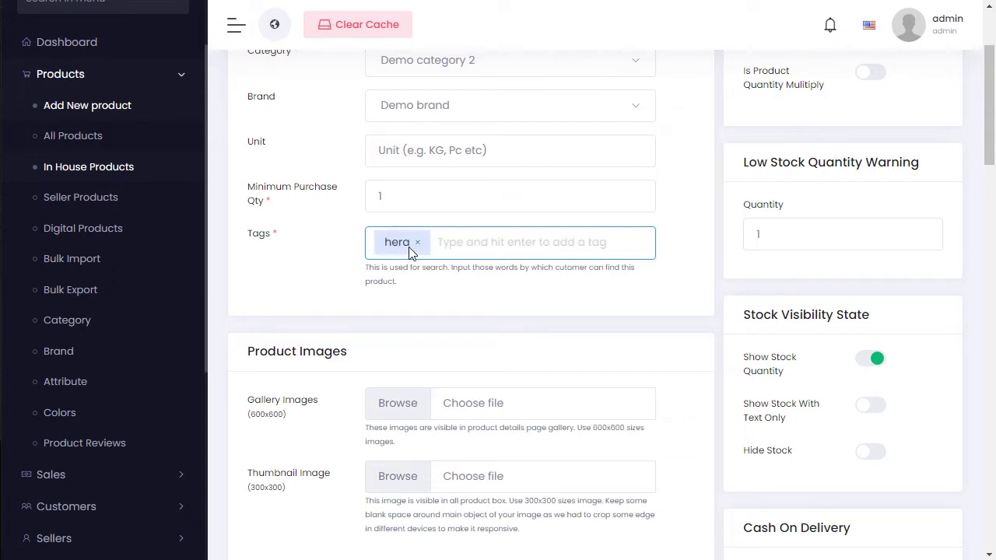
click(780, 233)
Set the low-stock warning quantity to 10.
click(754, 215)
double_click(753, 215)
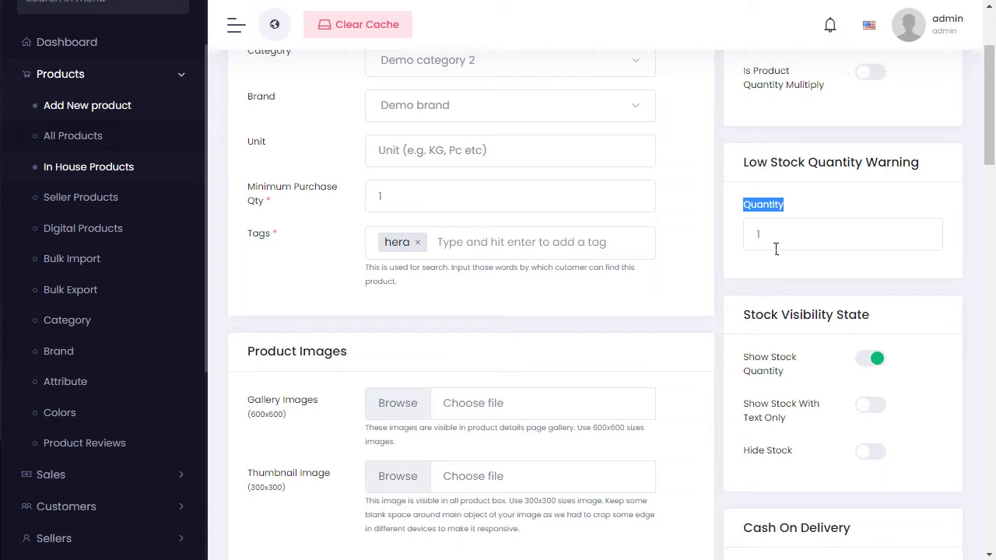
double_click(753, 248)
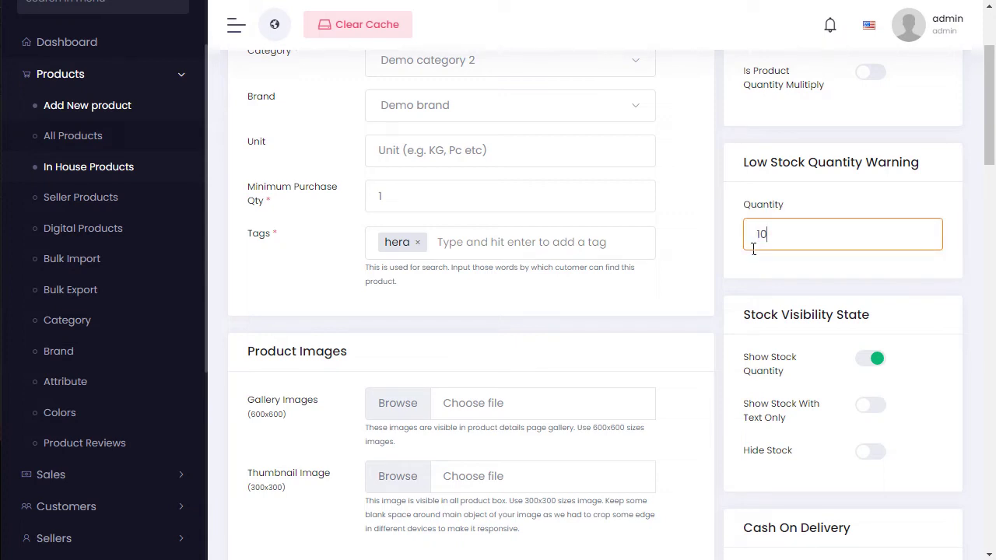
scroll(280, 247, down, 2)
scroll(273, 229, up, 2)
click(367, 208)
Try the stock visibility options, settle on Hide Stock, and begin choosing gallery images.
scroll(378, 294, down, 3)
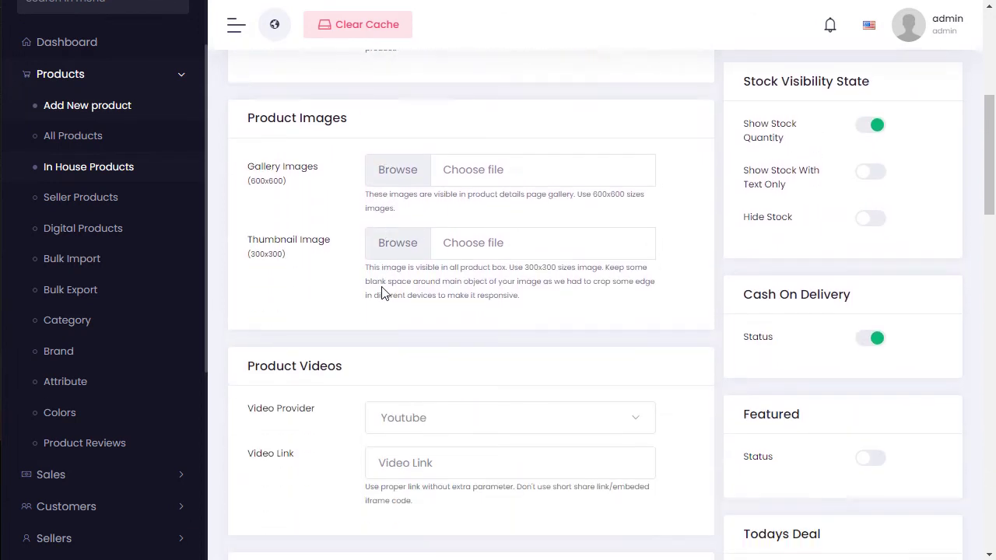
triple_click(776, 138)
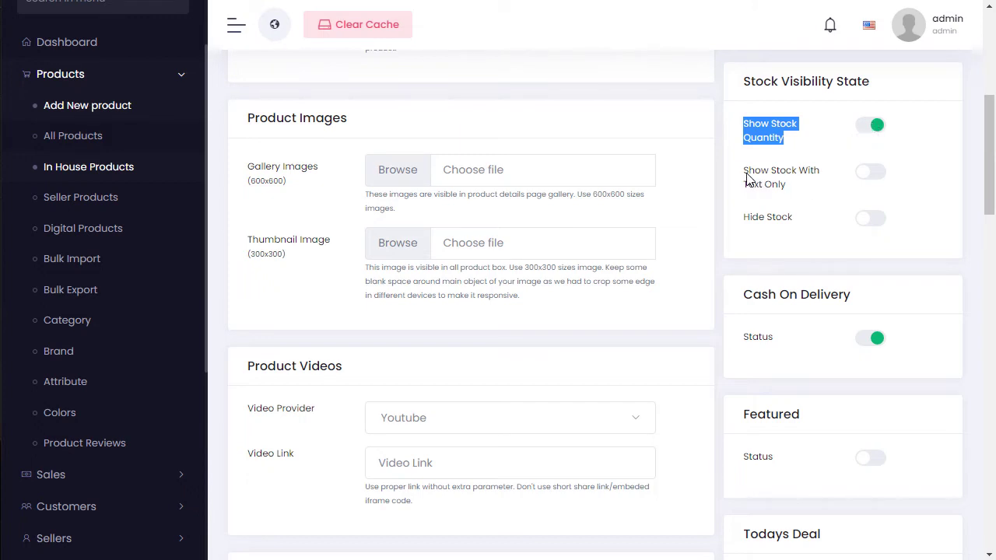
drag(748, 175, 759, 197)
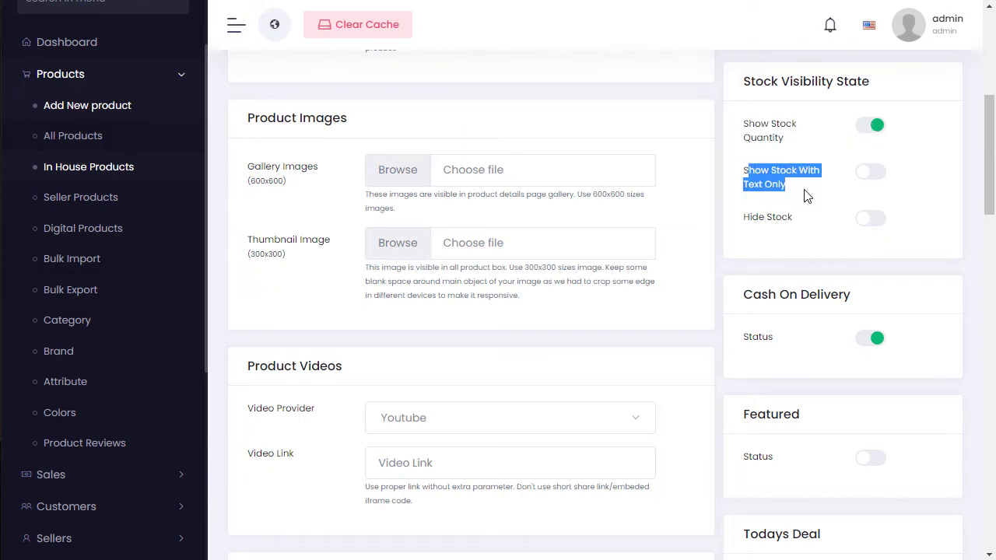
click(877, 176)
click(871, 127)
drag(744, 218, 801, 223)
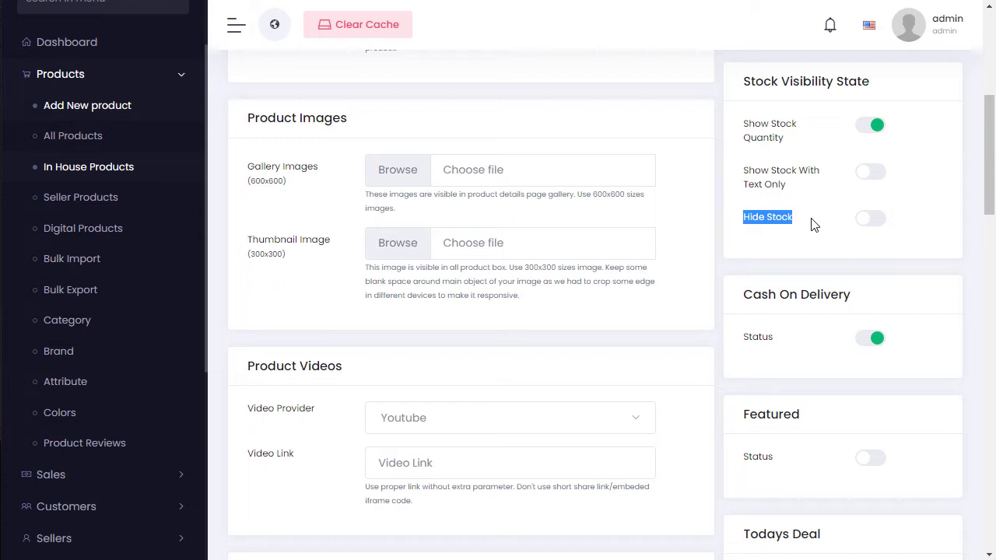
click(885, 223)
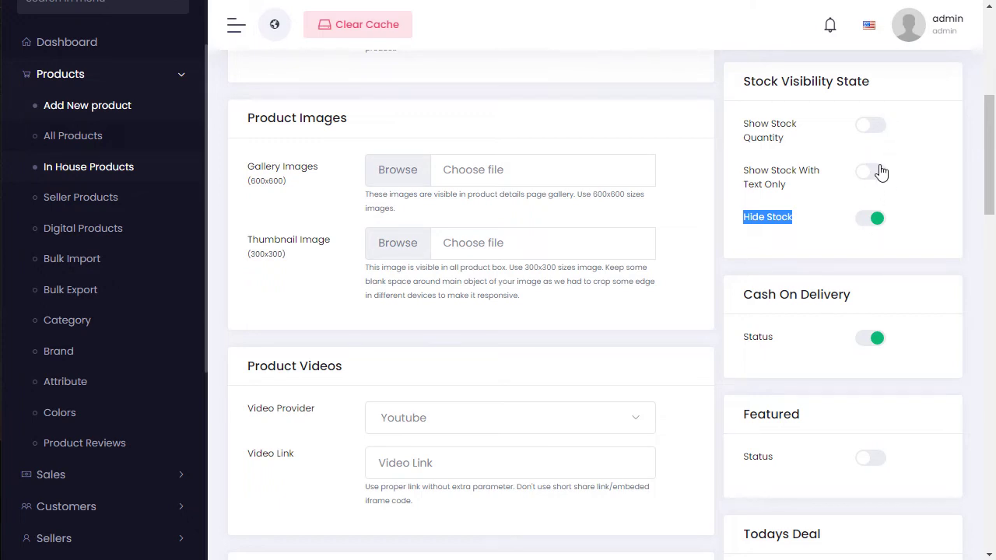
drag(248, 167, 319, 179)
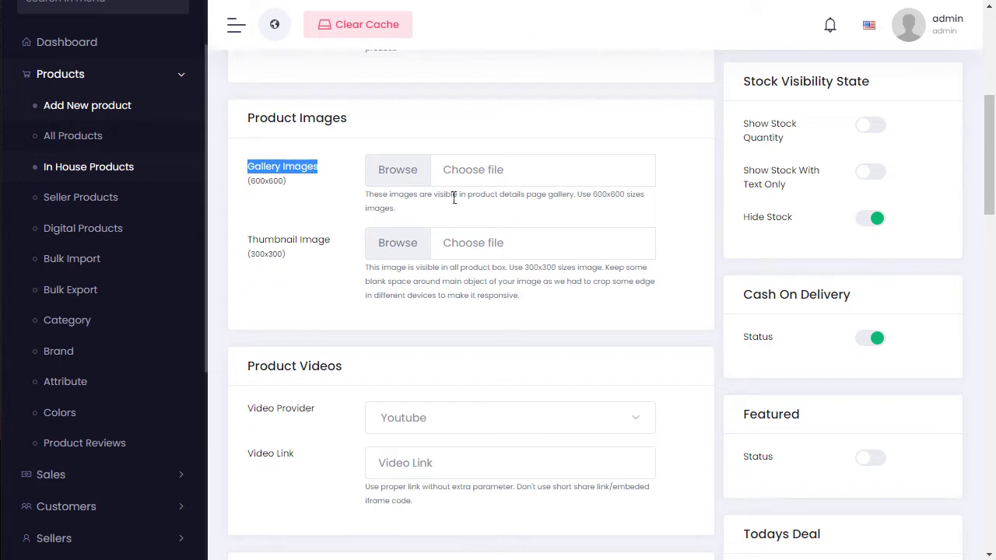
click(471, 177)
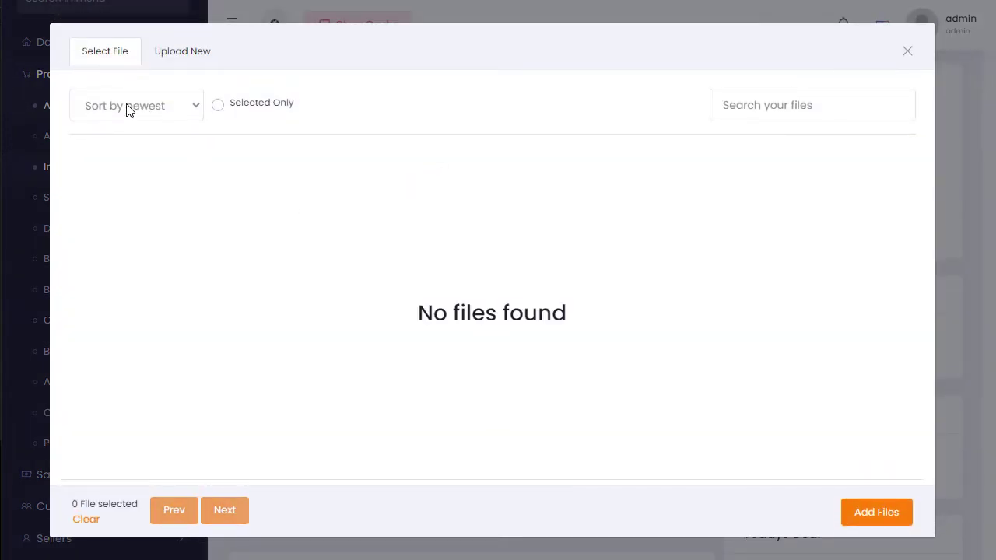
Browse the Music and Pictures folders for an upload, then cancel without adding any image.
click(127, 106)
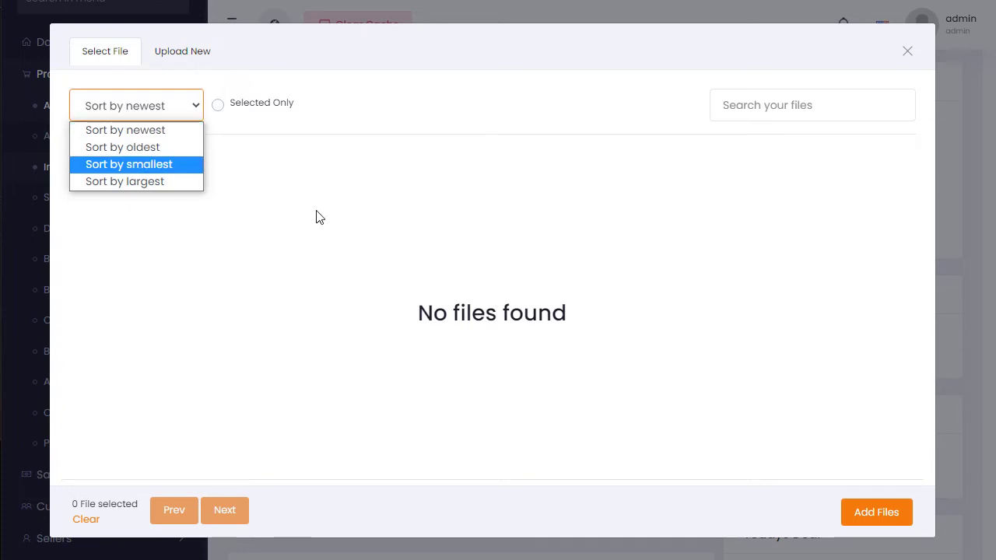
click(496, 262)
click(183, 62)
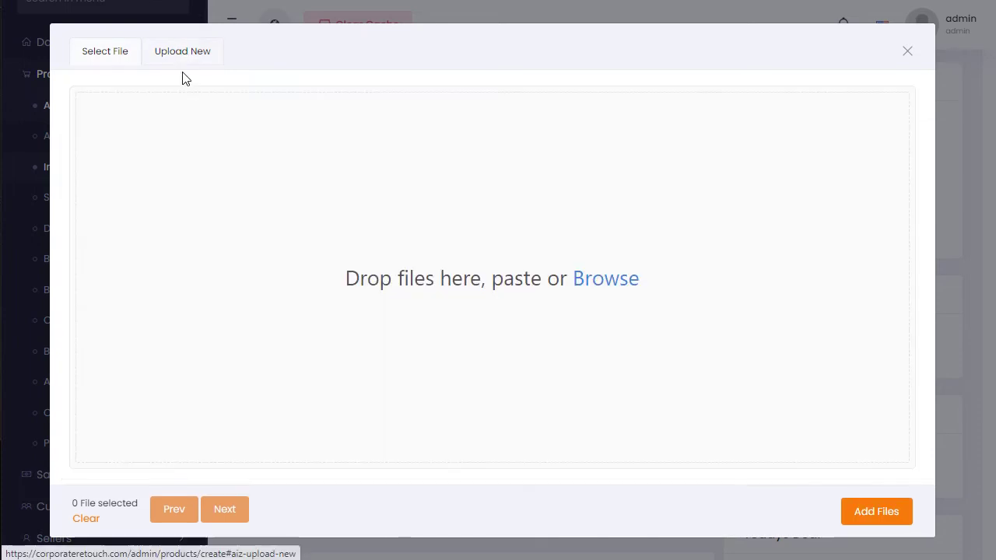
click(600, 296)
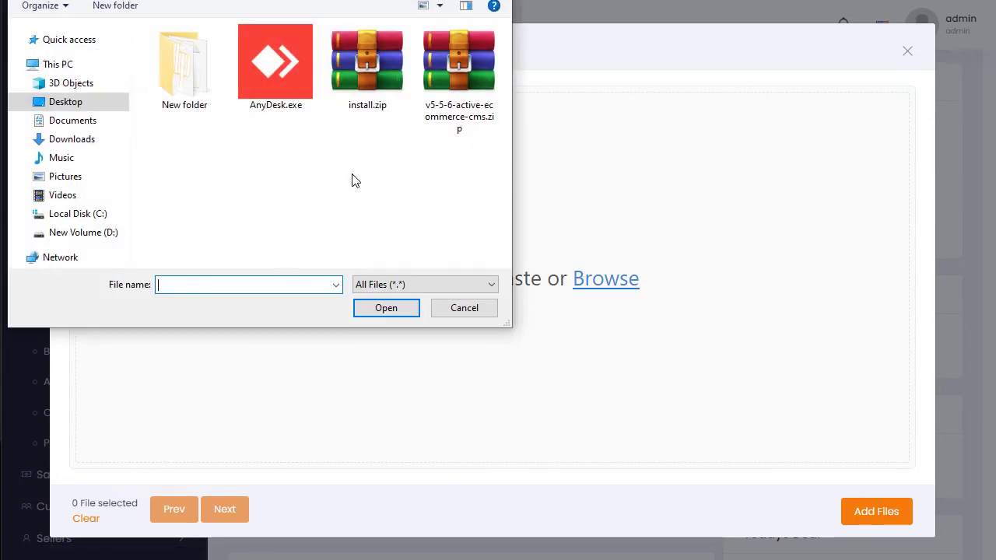
click(69, 159)
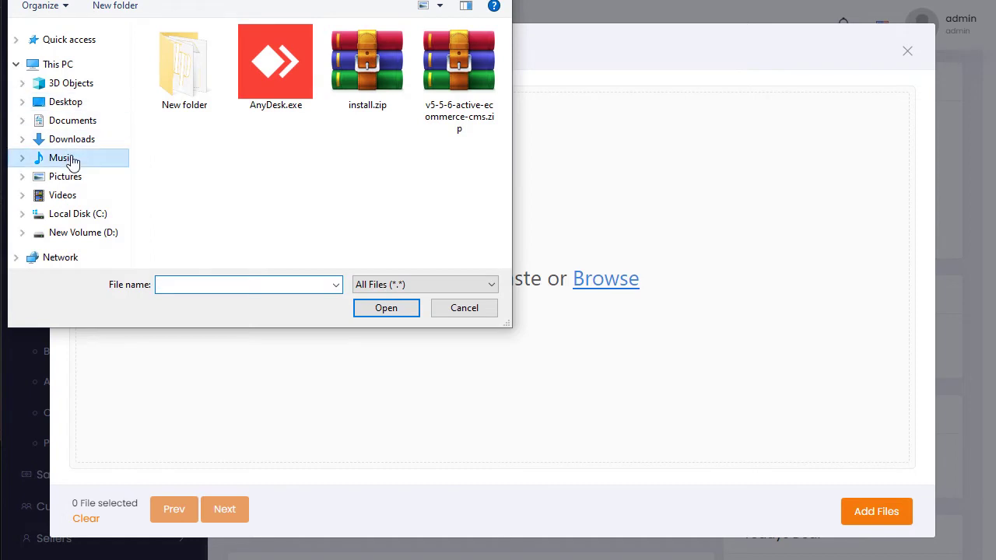
click(68, 177)
double_click(189, 84)
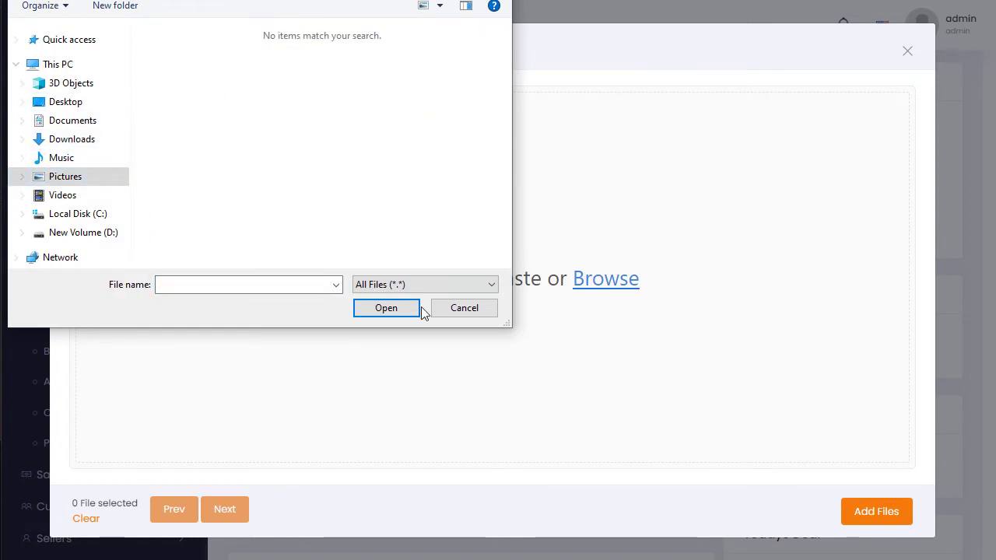
click(463, 308)
click(909, 48)
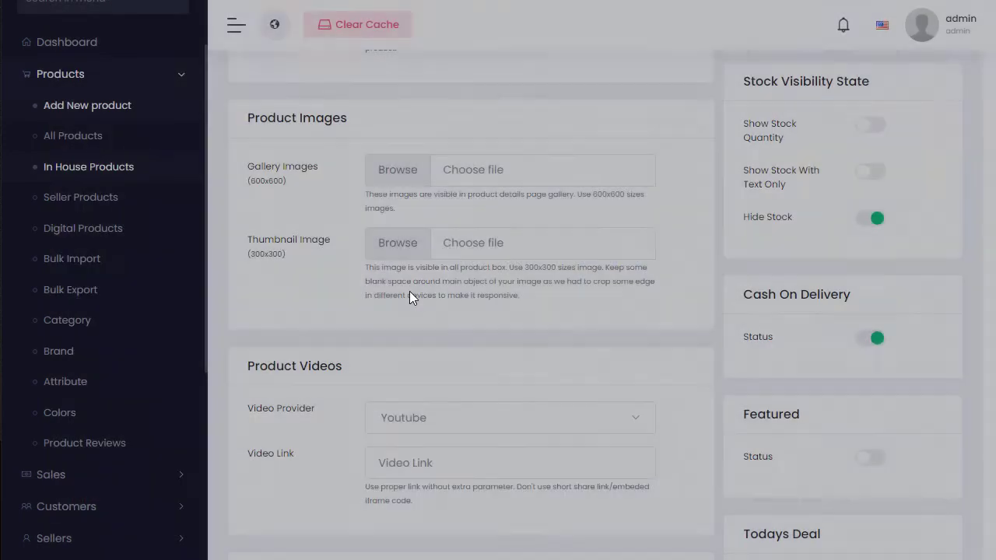
drag(248, 239, 322, 245)
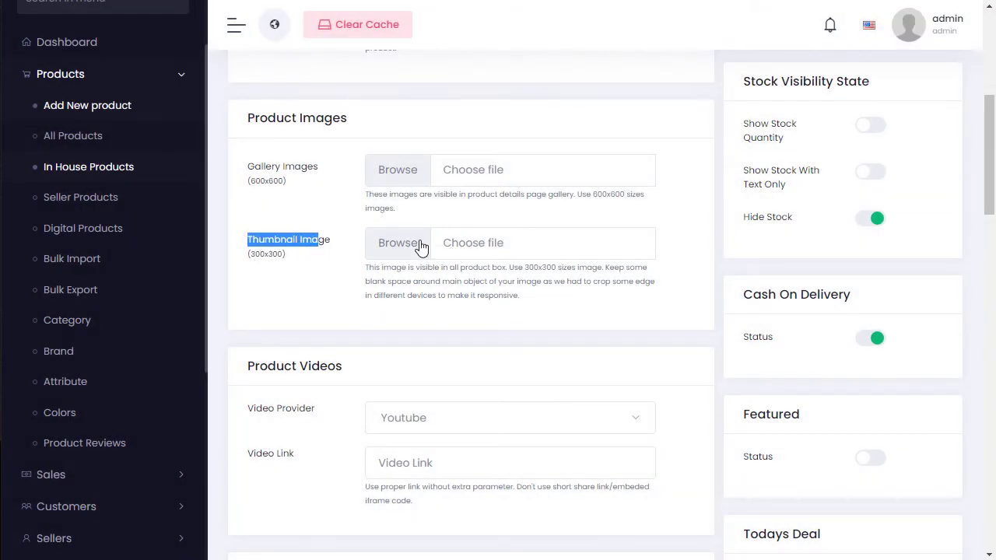
Review the Cash On Delivery and video sections, keeping Youtube as video provider.
scroll(448, 247, down, 1)
scroll(443, 244, down, 1)
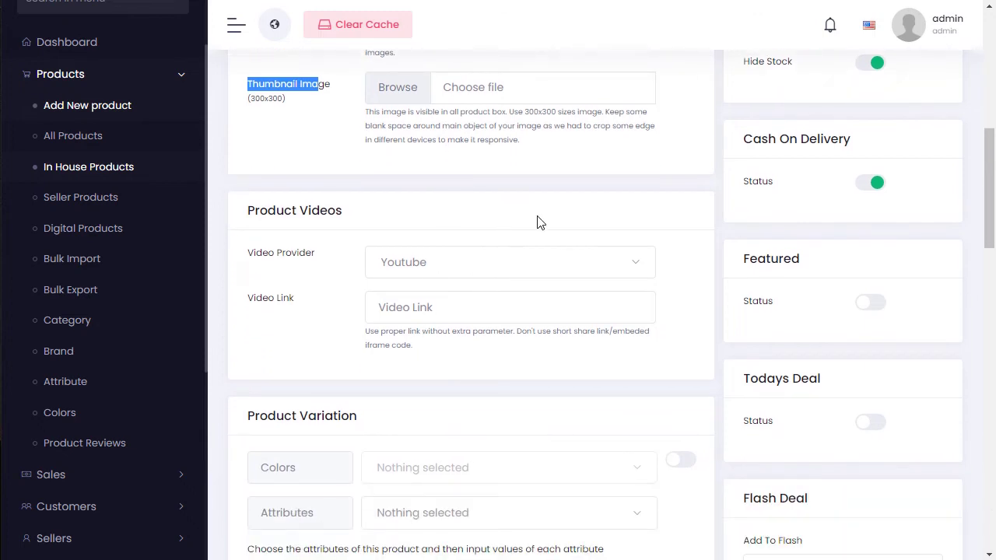
scroll(571, 218, down, 1)
scroll(592, 216, up, 1)
drag(751, 154, 862, 157)
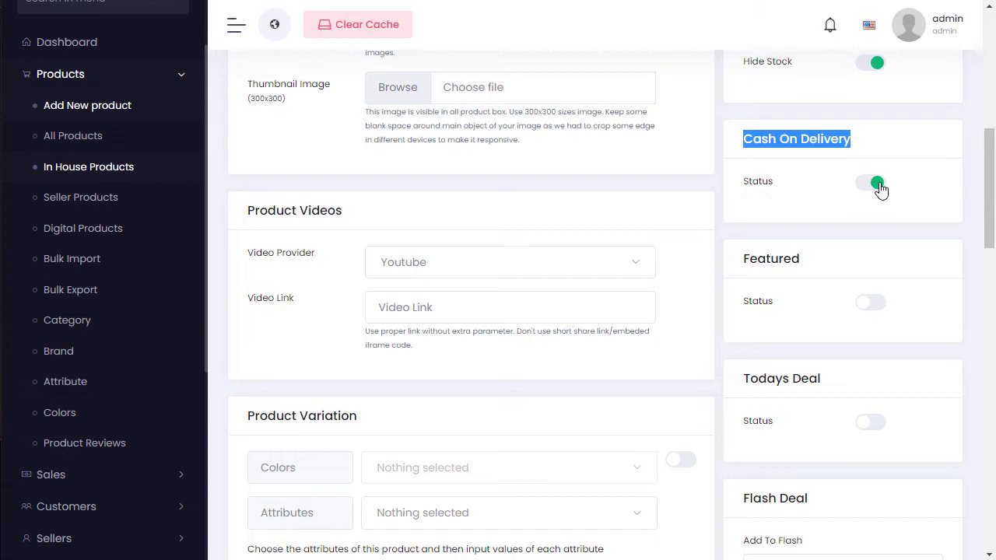
scroll(349, 254, down, 1)
drag(263, 178, 322, 180)
click(445, 194)
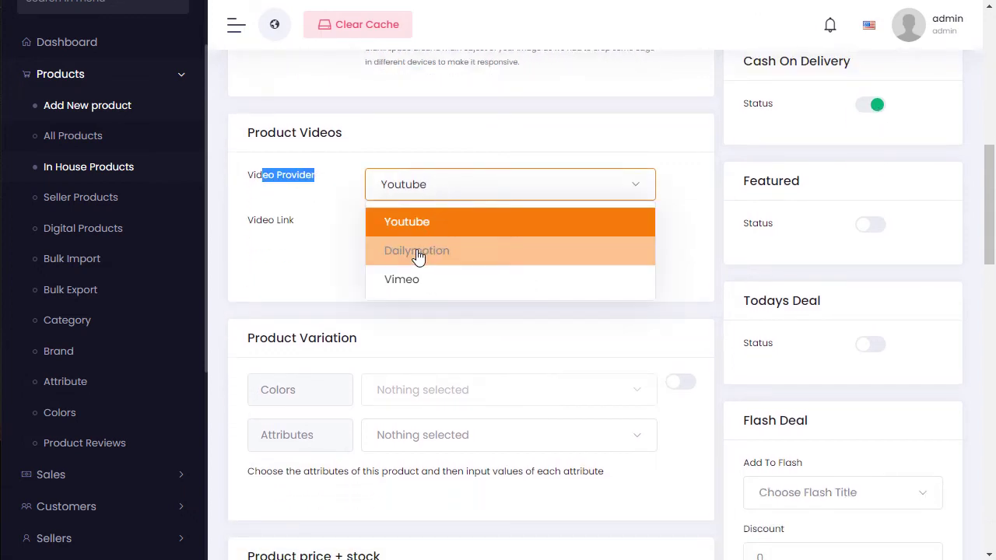
click(323, 273)
click(416, 236)
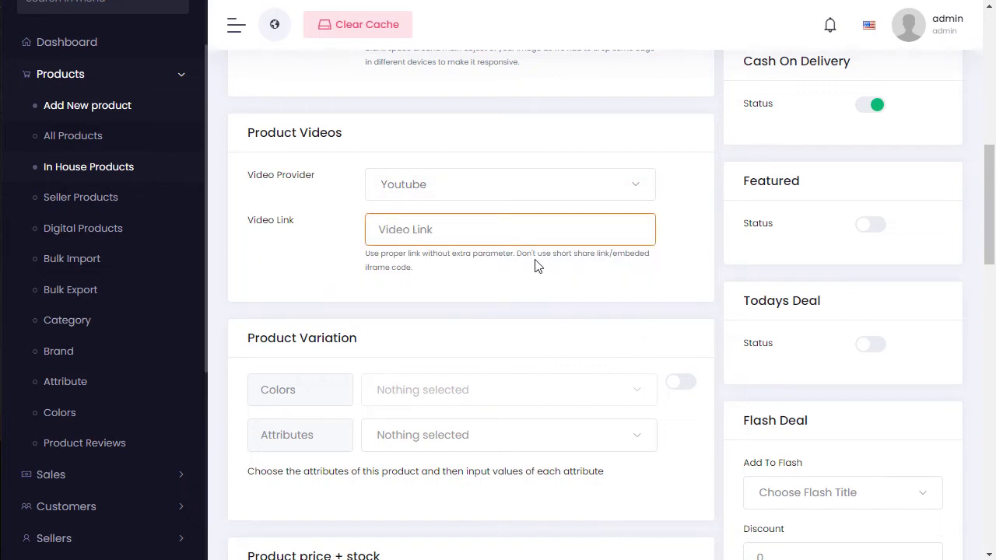
drag(601, 259, 646, 263)
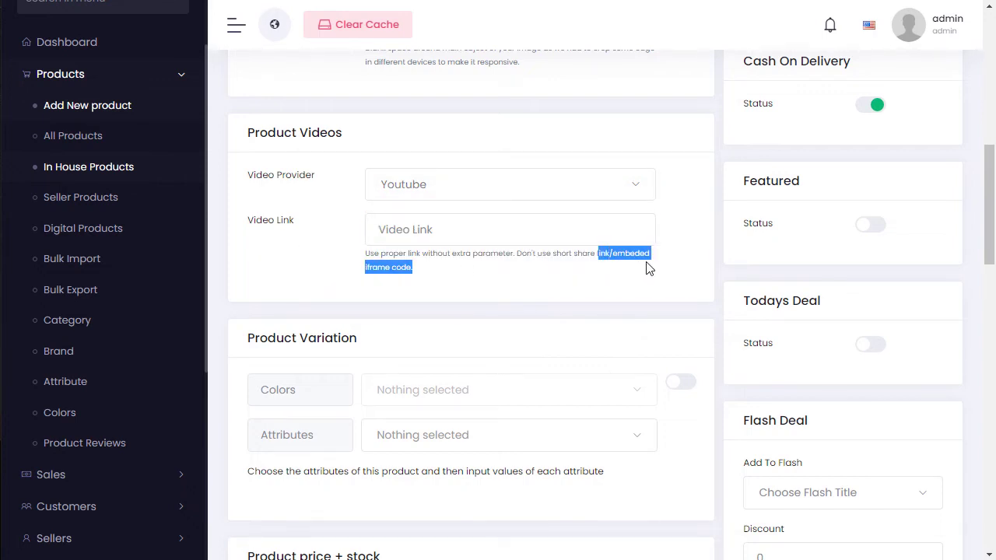
click(609, 268)
click(433, 234)
Switch on the product's Todays Deal status.
scroll(367, 228, down, 1)
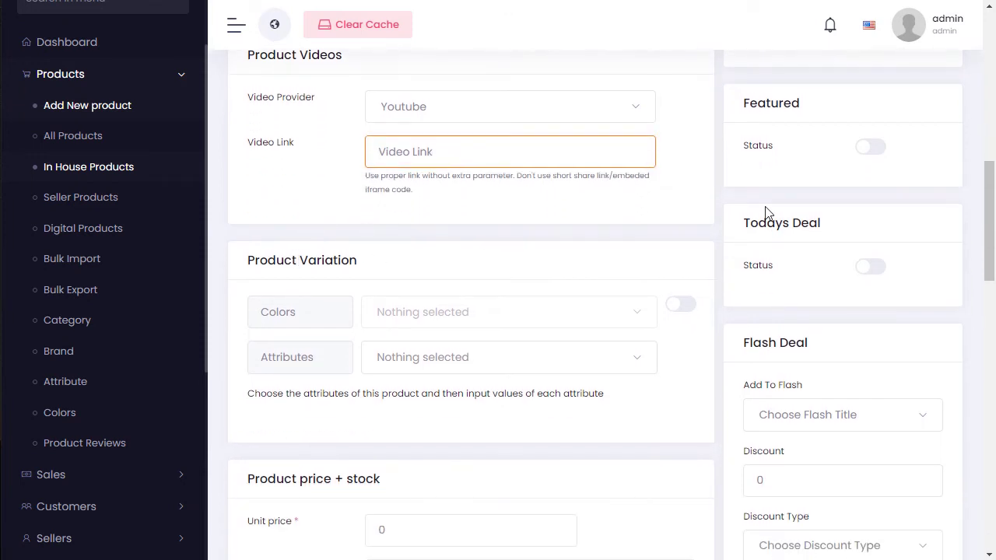
scroll(767, 212, down, 2)
drag(759, 115, 814, 117)
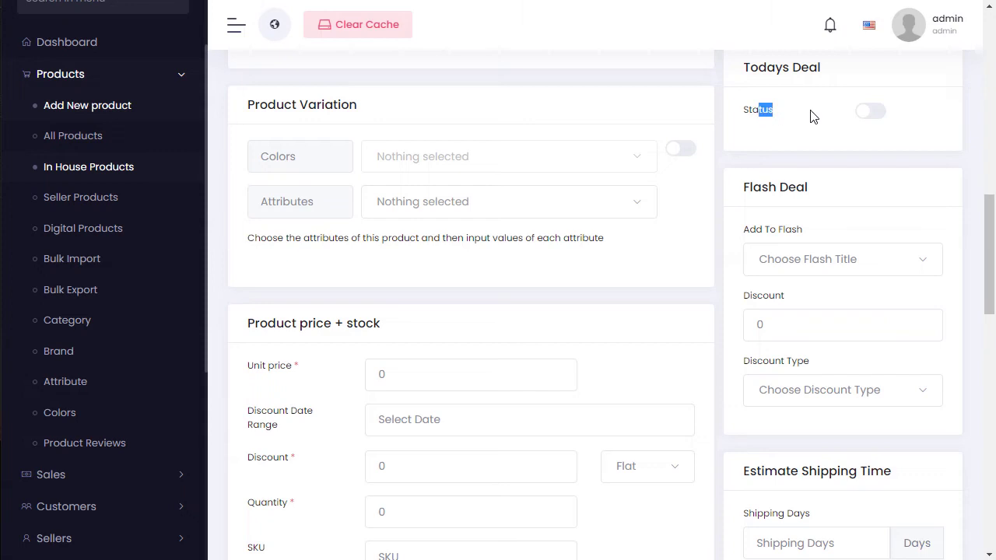
drag(760, 74, 834, 78)
click(877, 114)
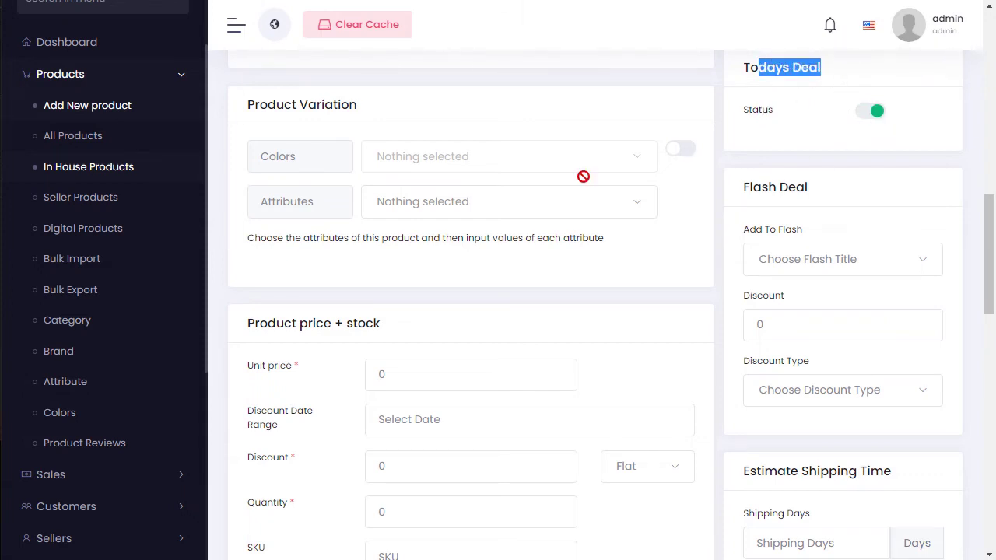
scroll(591, 179, up, 1)
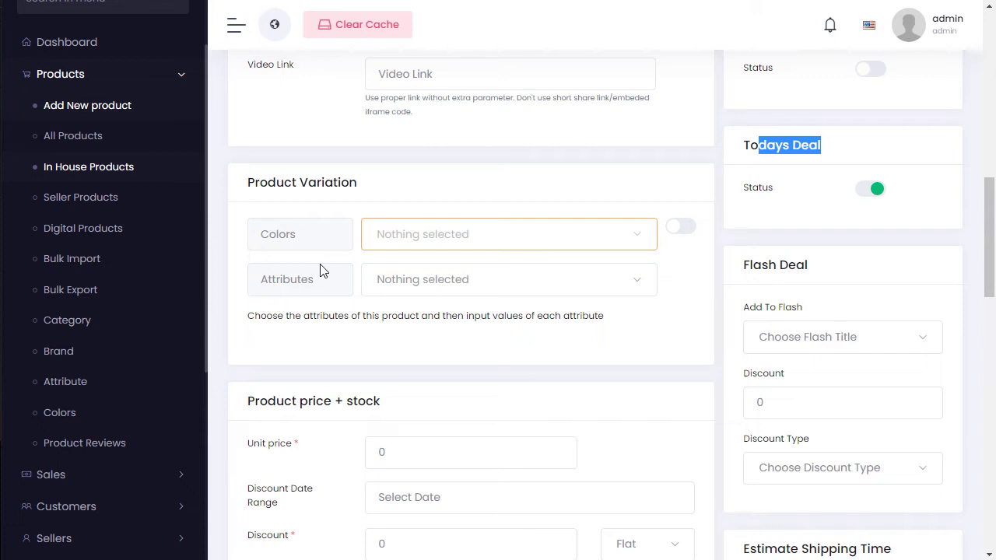
Look over the Flash Deal title and discount fields, leaving them unchanged.
scroll(448, 261, down, 1)
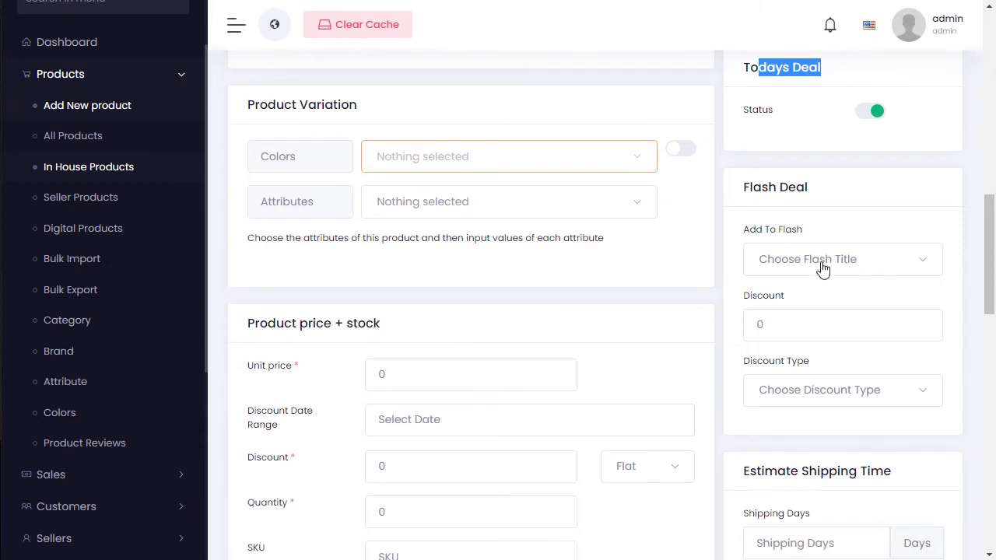
scroll(835, 276, down, 1)
drag(750, 154, 825, 155)
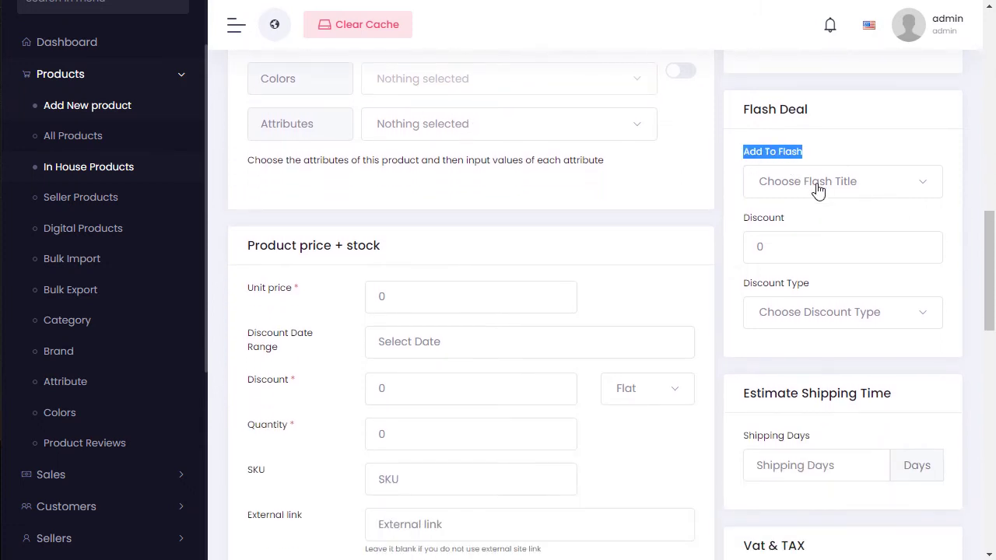
click(817, 191)
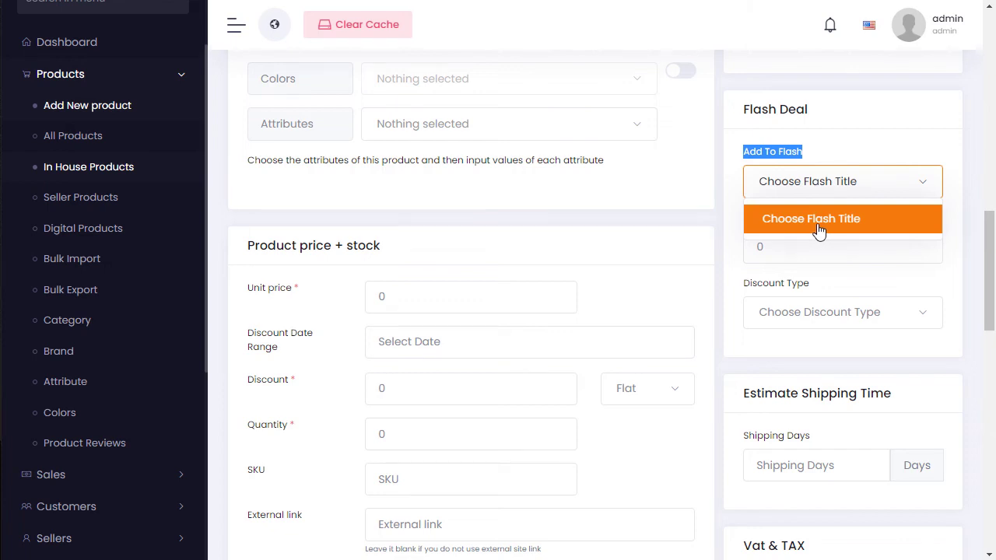
click(821, 222)
click(769, 259)
double_click(788, 259)
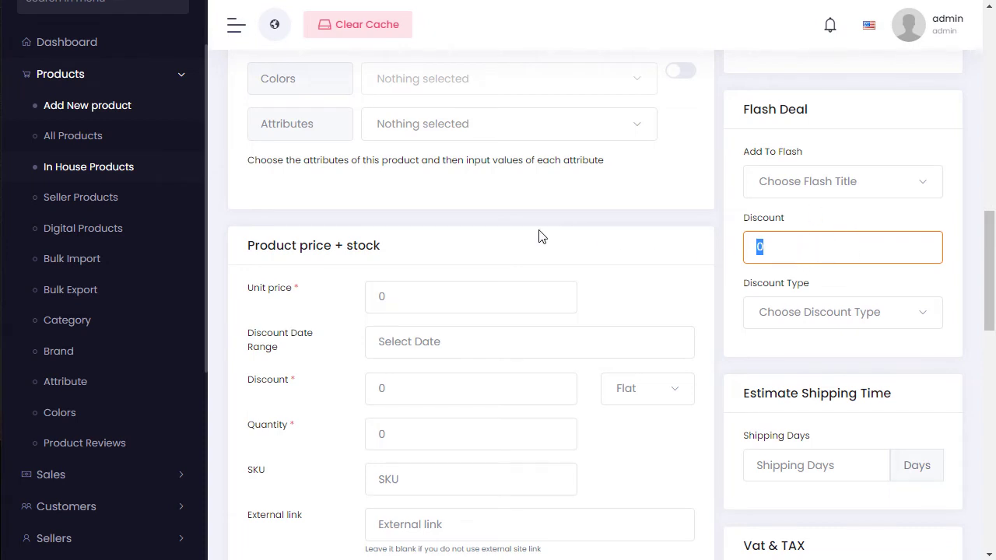
scroll(570, 238, down, 2)
Set the product discount date range from 22-04-2022 to 24-05-2022.
drag(248, 133, 294, 144)
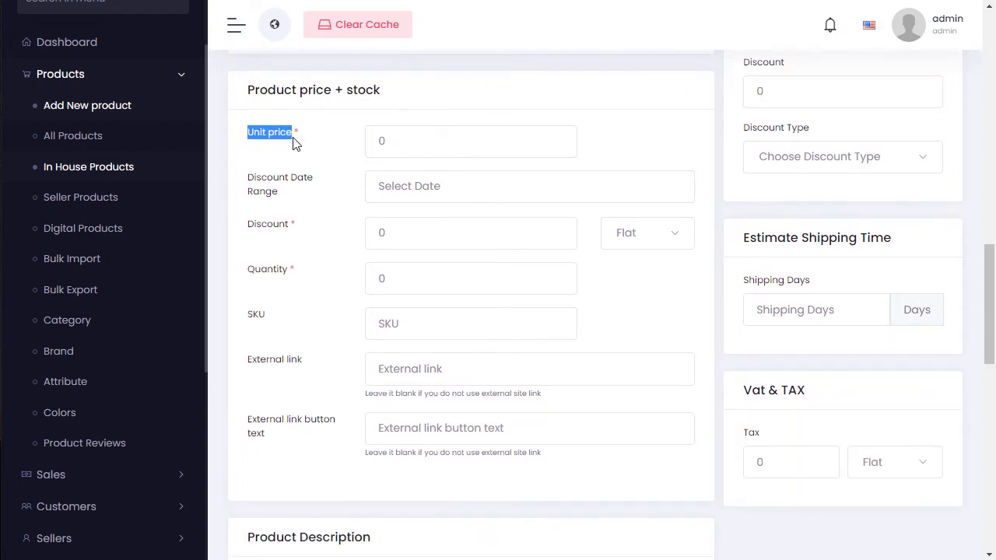
drag(425, 149, 357, 144)
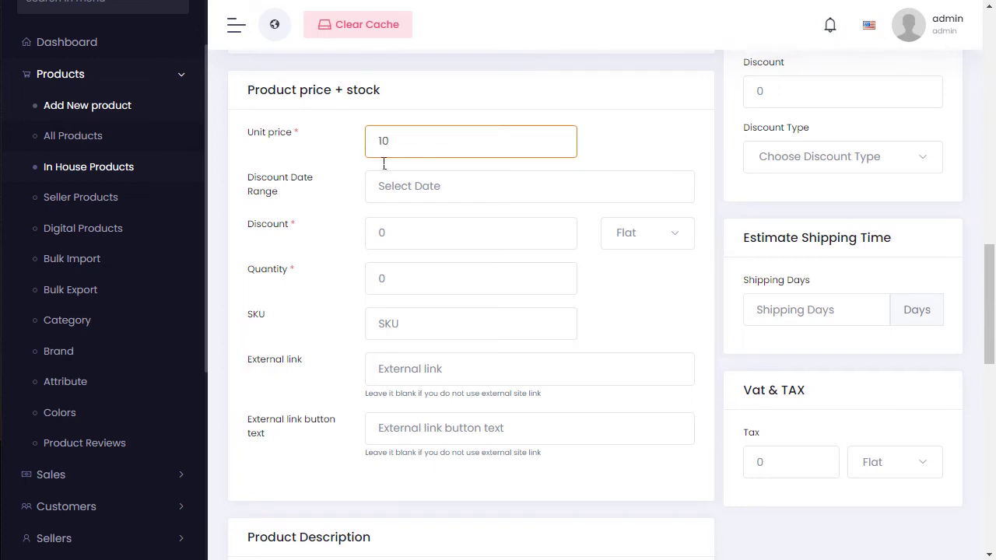
click(430, 197)
click(454, 345)
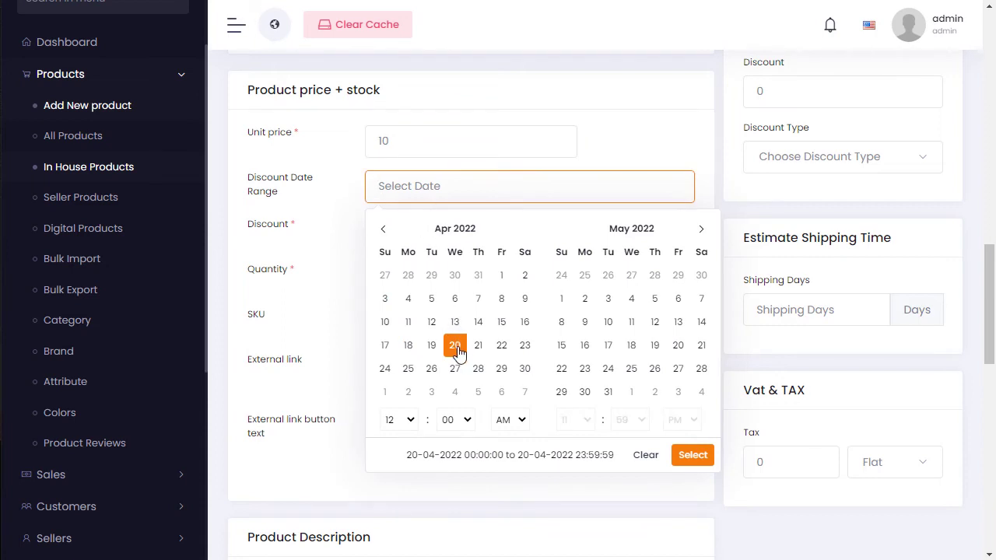
click(328, 255)
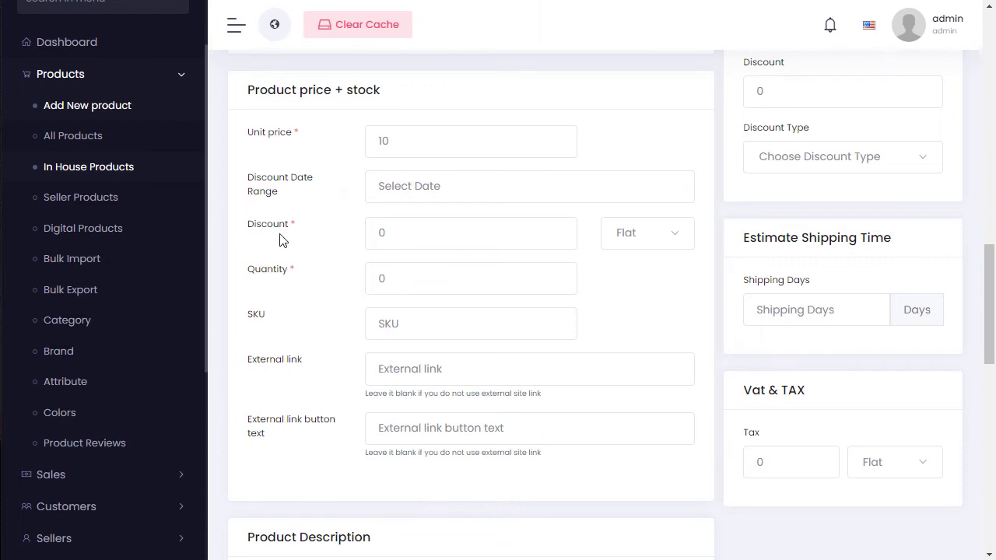
double_click(396, 235)
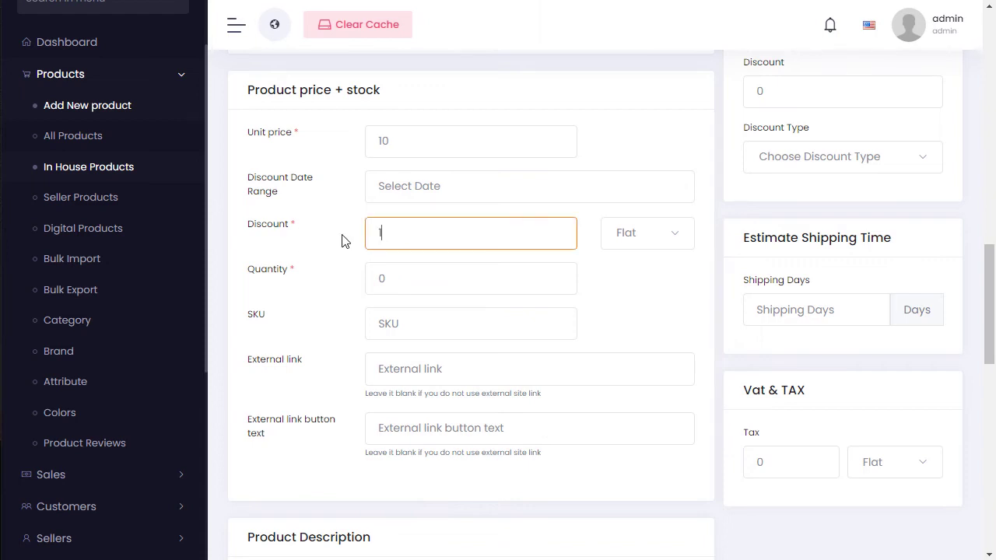
scroll(413, 222, down, 1)
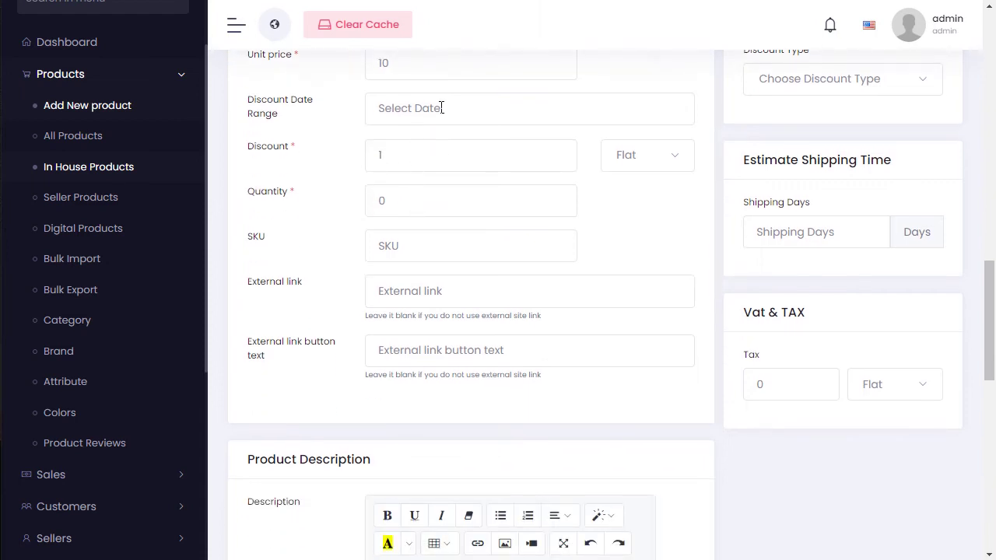
click(444, 108)
click(655, 291)
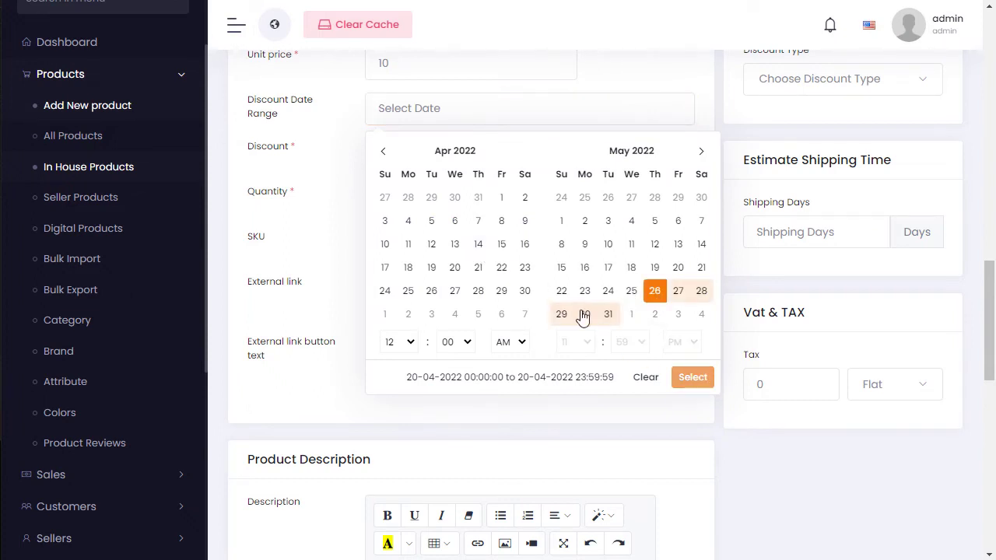
click(501, 269)
click(609, 290)
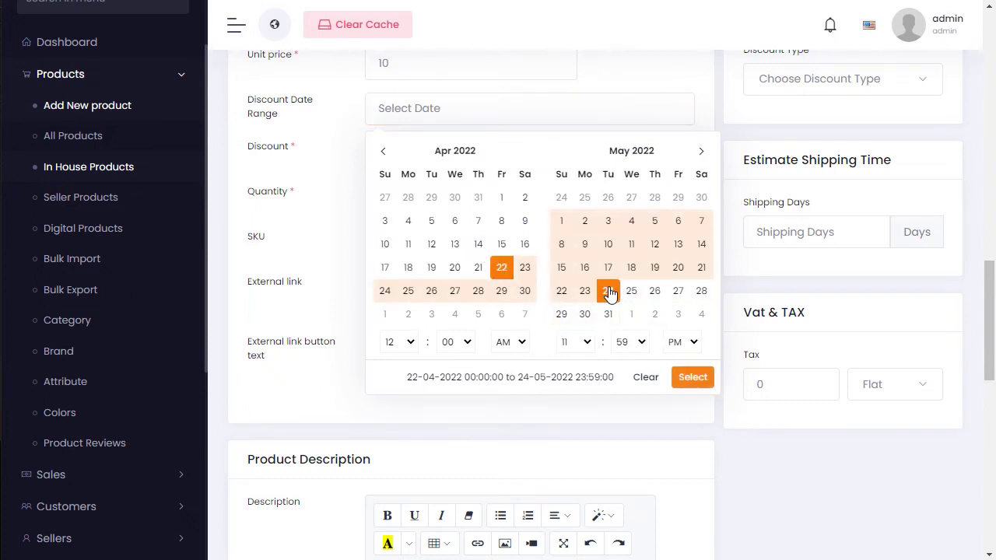
click(702, 378)
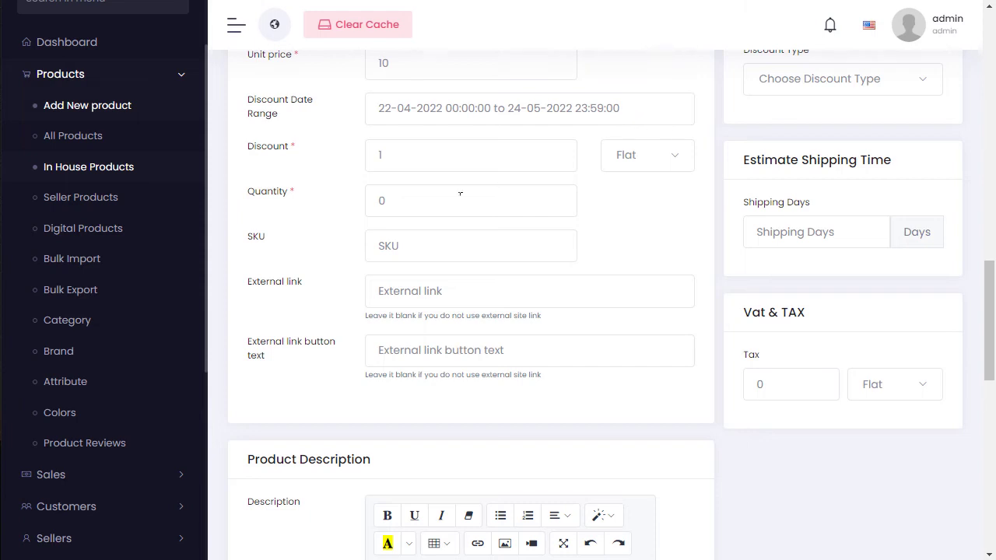
Enter SKU 123546 and set the quantity to 1.
scroll(464, 192, down, 1)
click(398, 167)
text(123546)
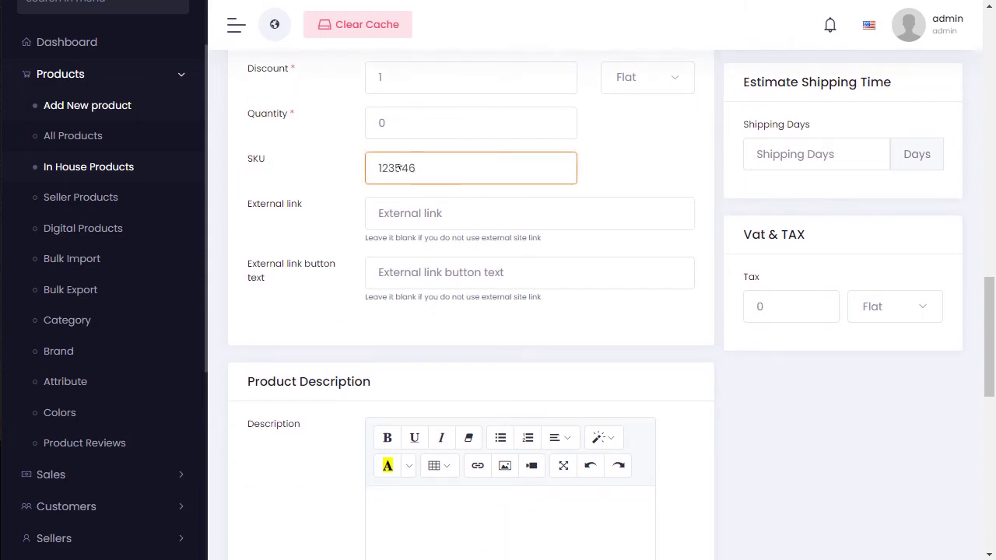
double_click(385, 125)
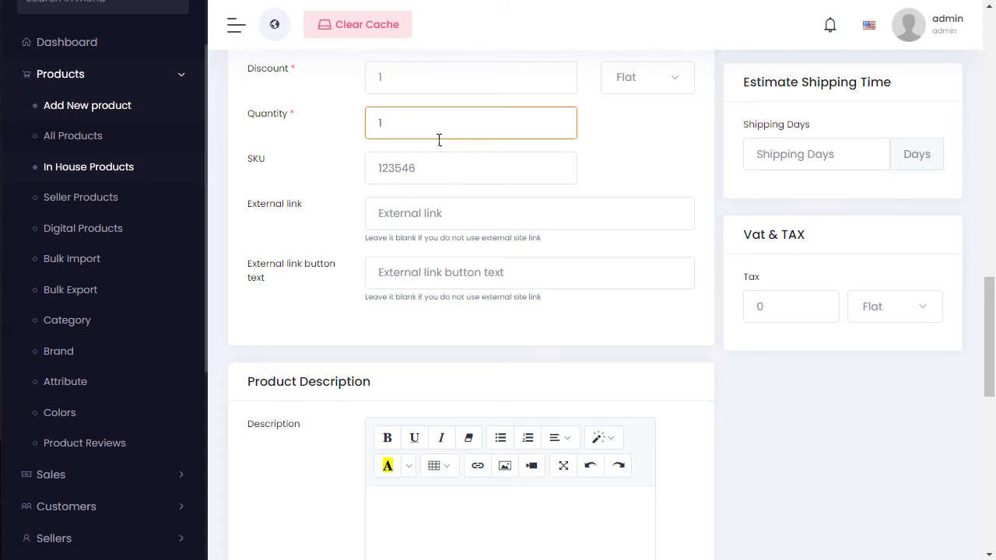
scroll(425, 156, down, 1)
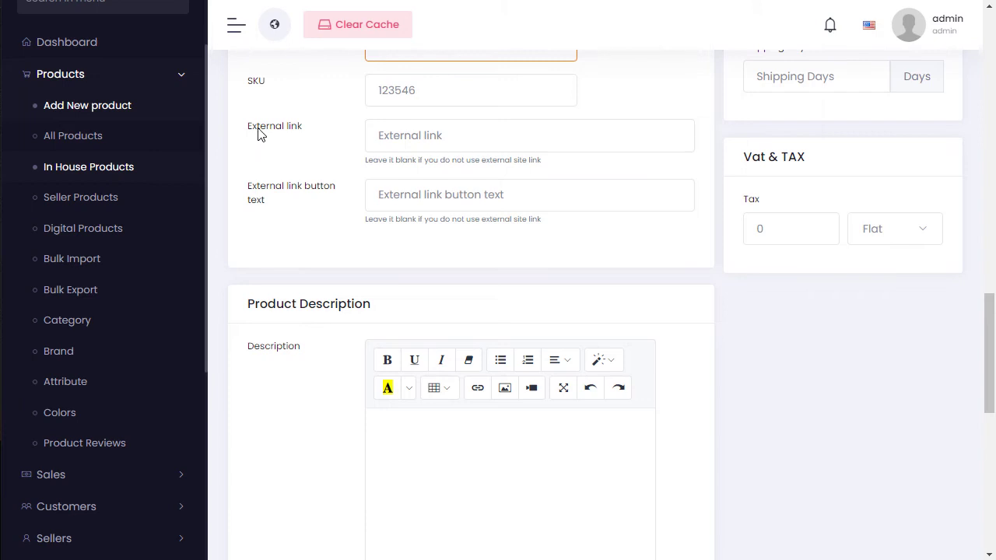
click(416, 147)
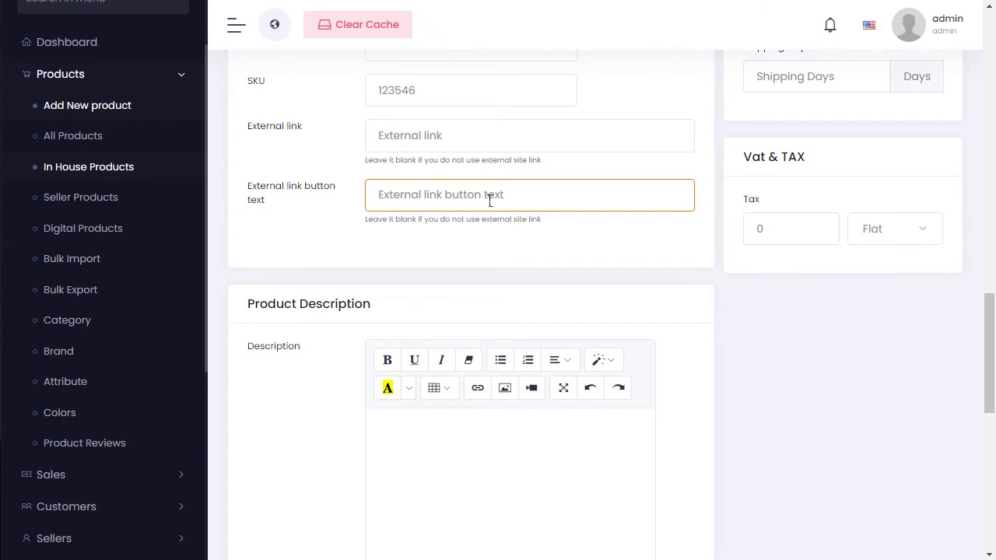
Set the product tax to 1 Percent.
scroll(489, 201, down, 2)
click(416, 291)
scroll(500, 295, up, 3)
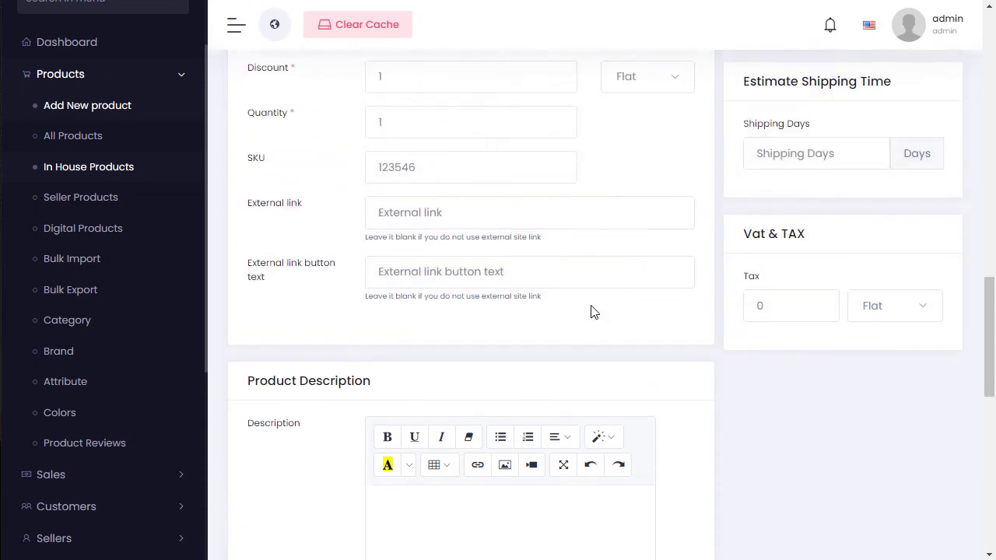
click(776, 315)
double_click(799, 315)
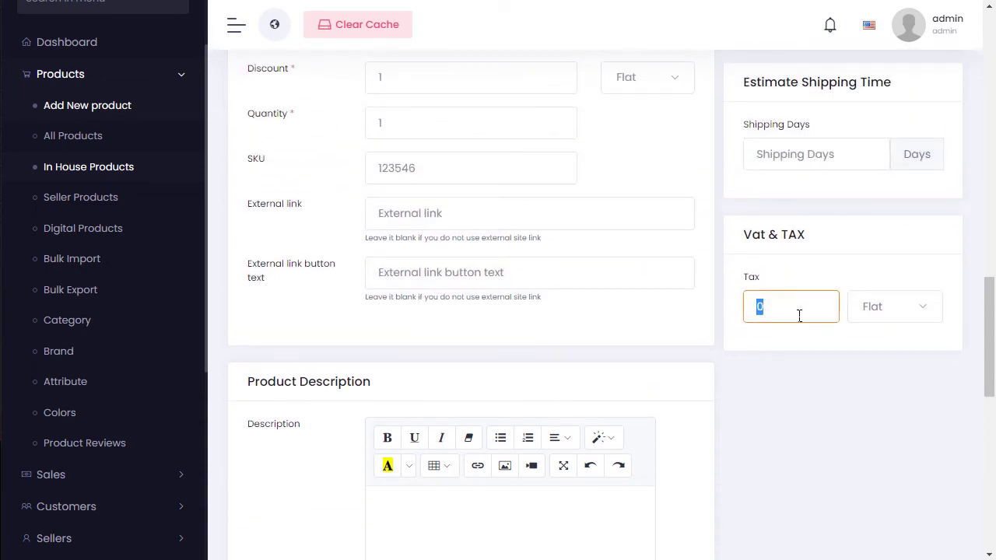
click(882, 321)
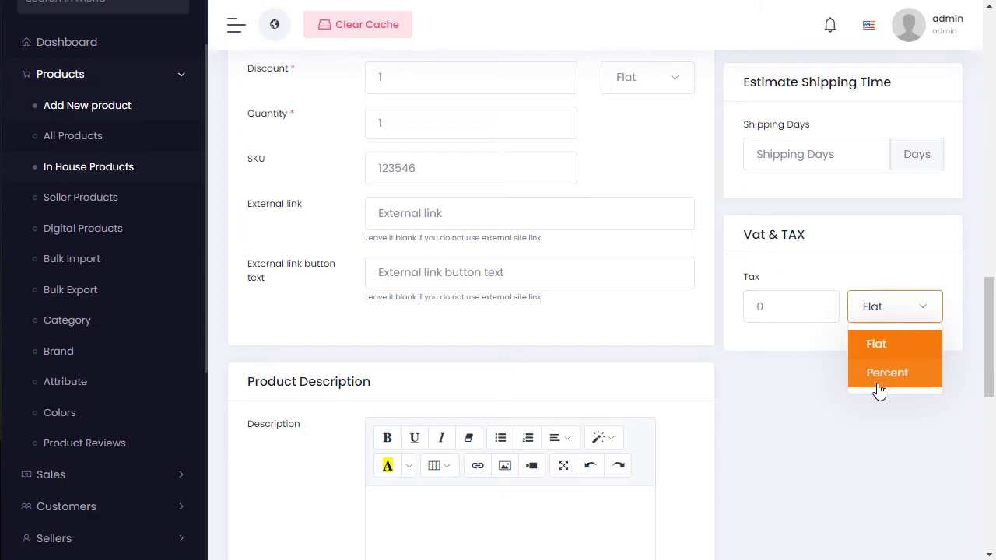
double_click(796, 311)
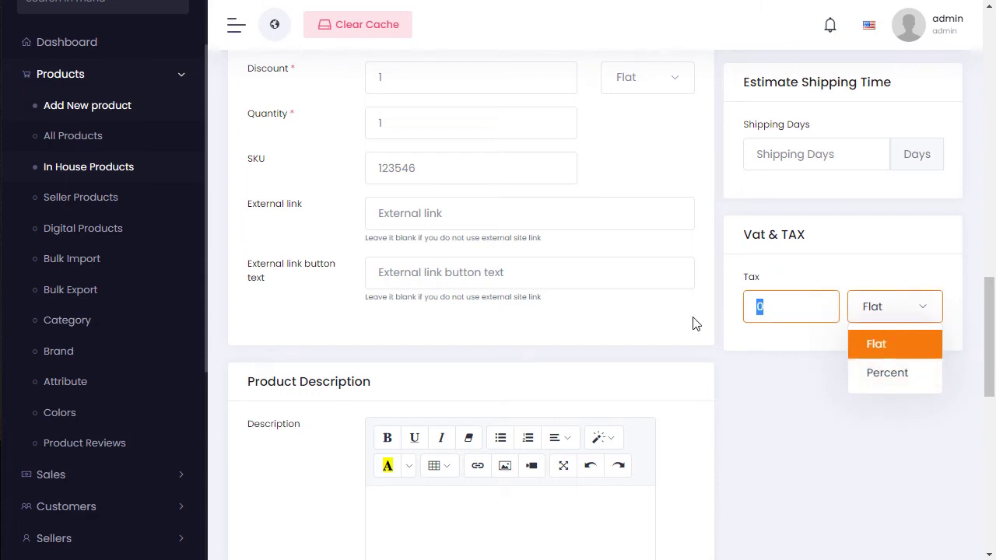
double_click(786, 311)
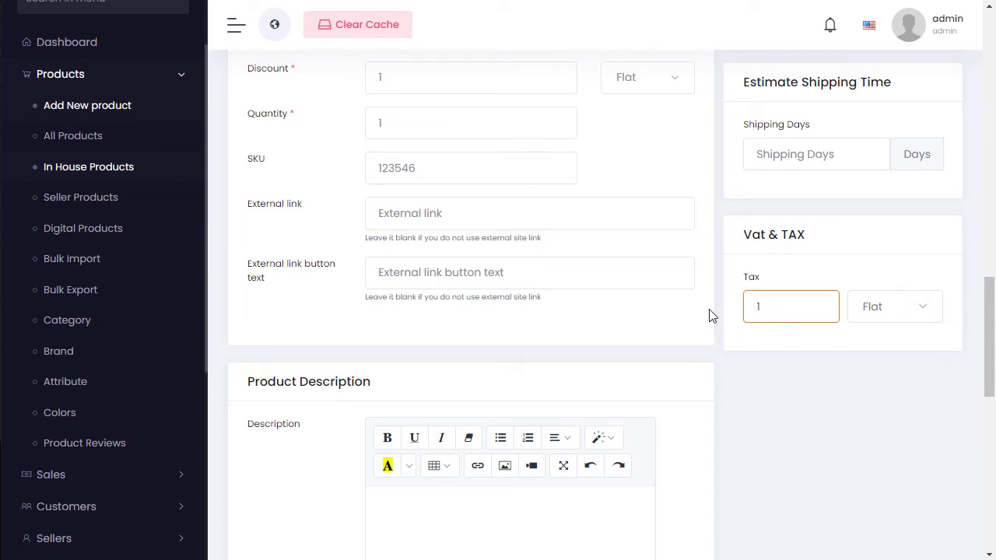
click(900, 311)
click(885, 371)
click(779, 319)
click(829, 155)
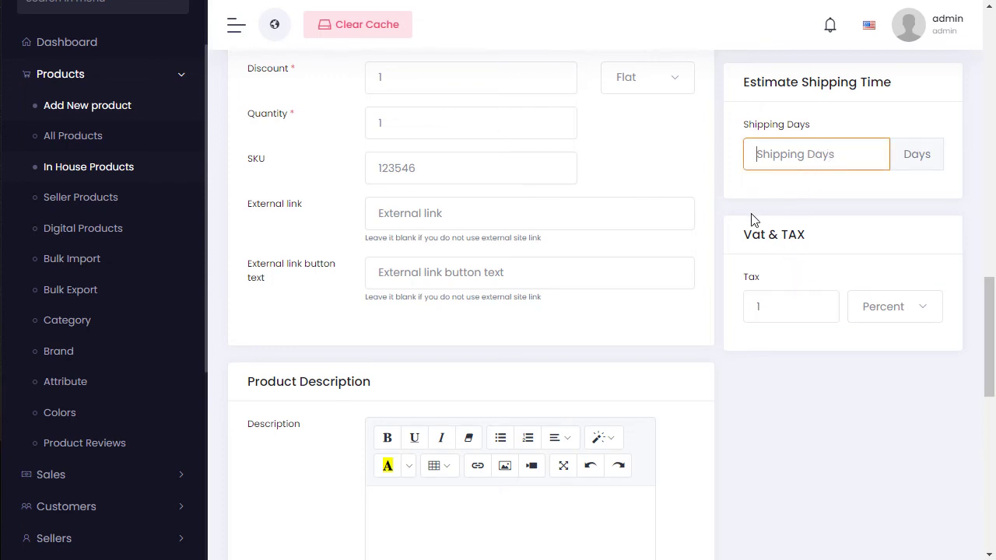
scroll(752, 221, down, 3)
click(418, 285)
scroll(444, 301, down, 3)
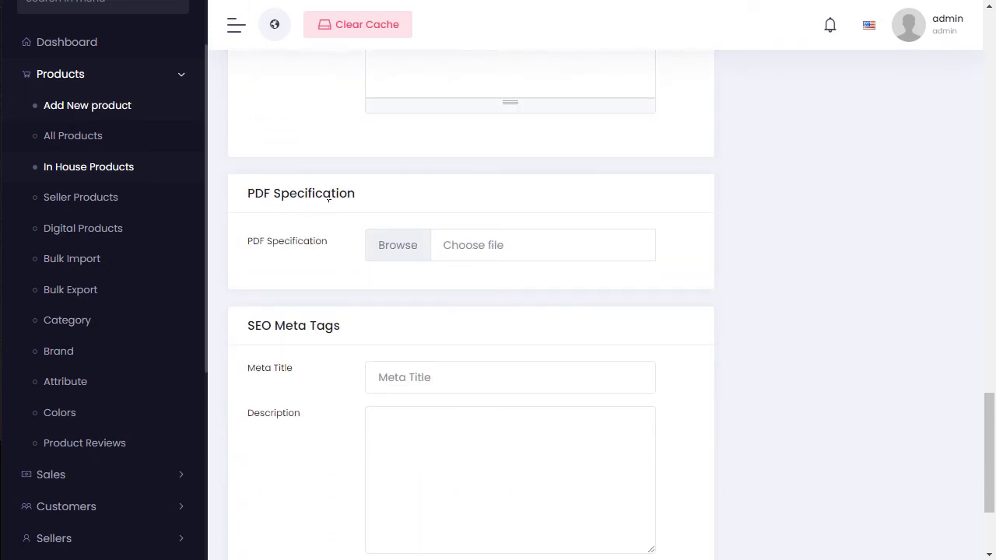
scroll(326, 199, down, 2)
click(420, 227)
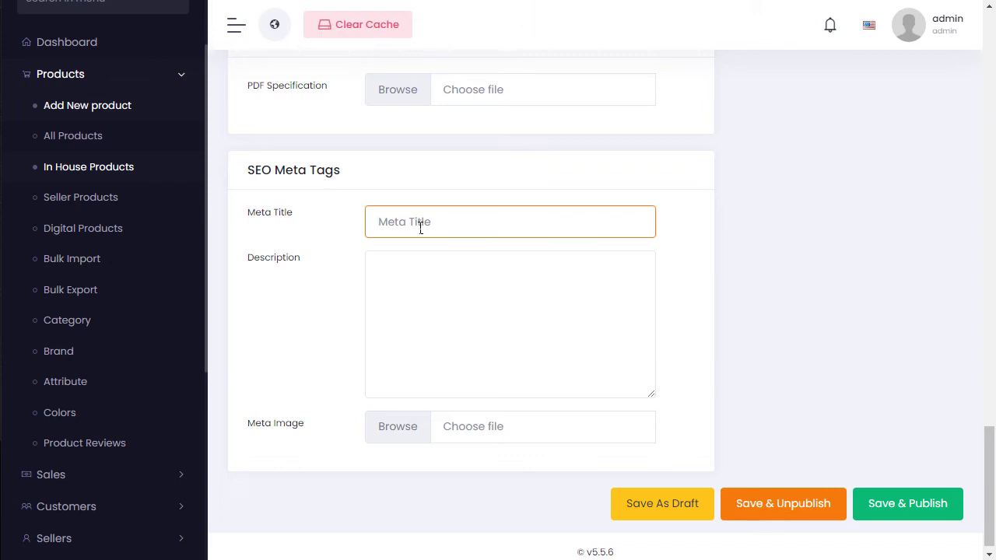
click(469, 324)
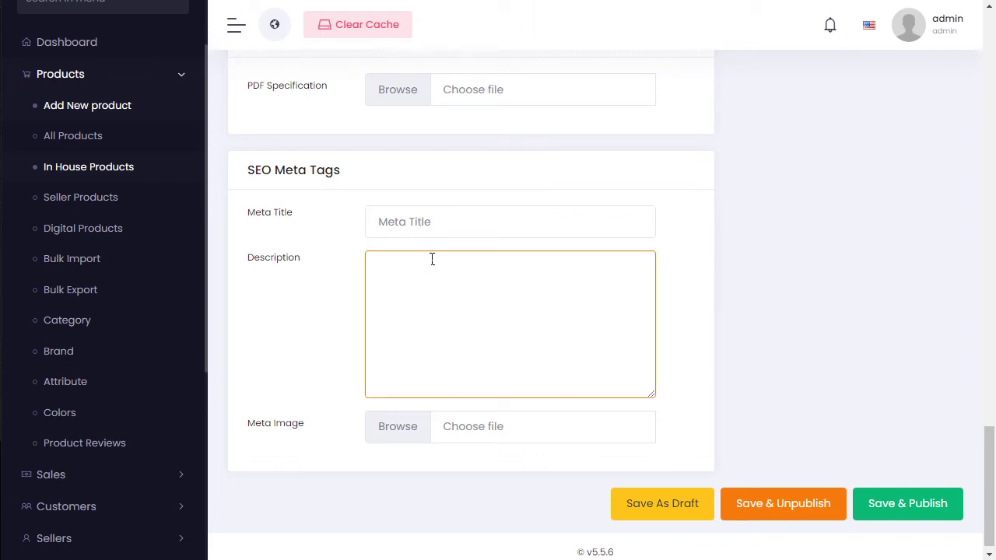
scroll(470, 249, down, 1)
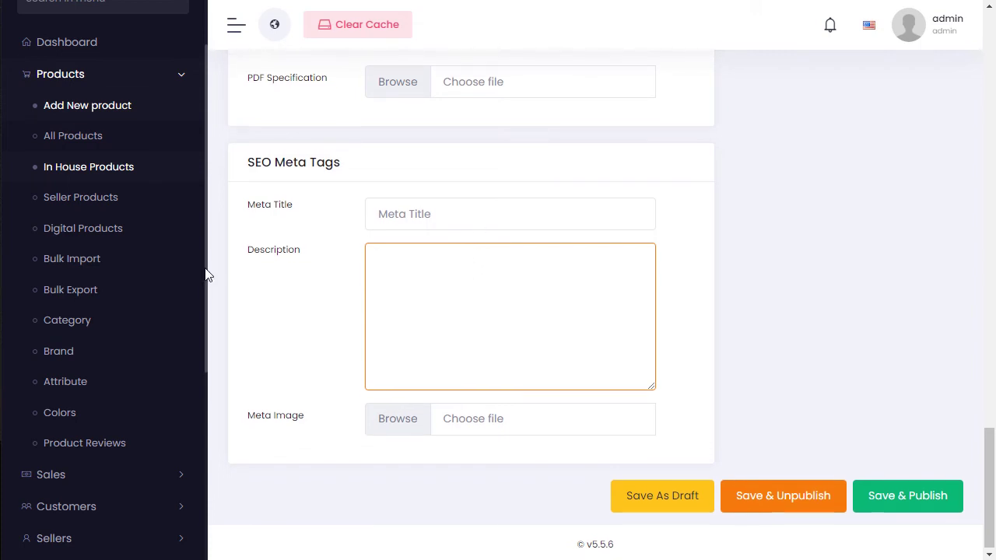
click(72, 262)
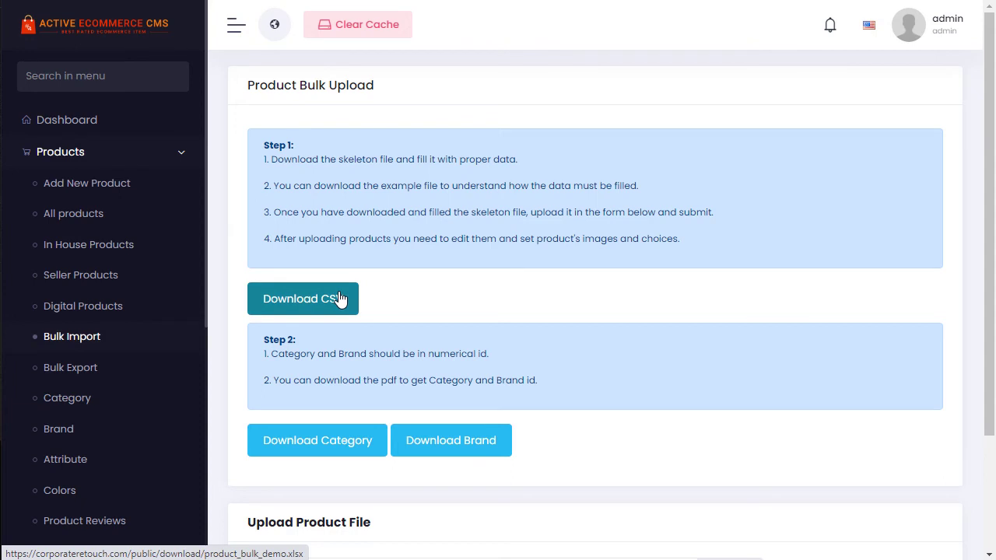
Download the product_bulk_demo.xlsx sample and open it, dismissing the Tip of the Day.
scroll(340, 298, down, 2)
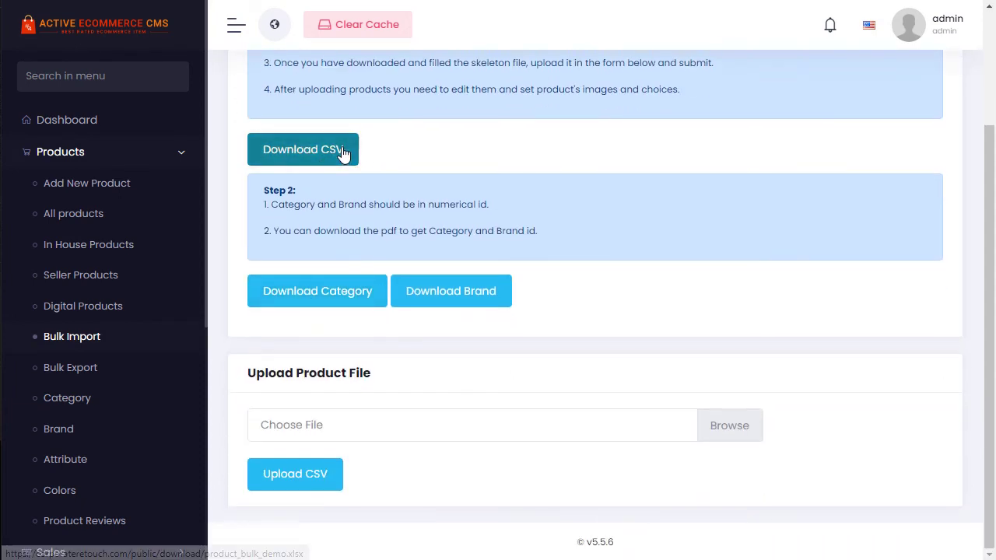
click(343, 153)
click(71, 545)
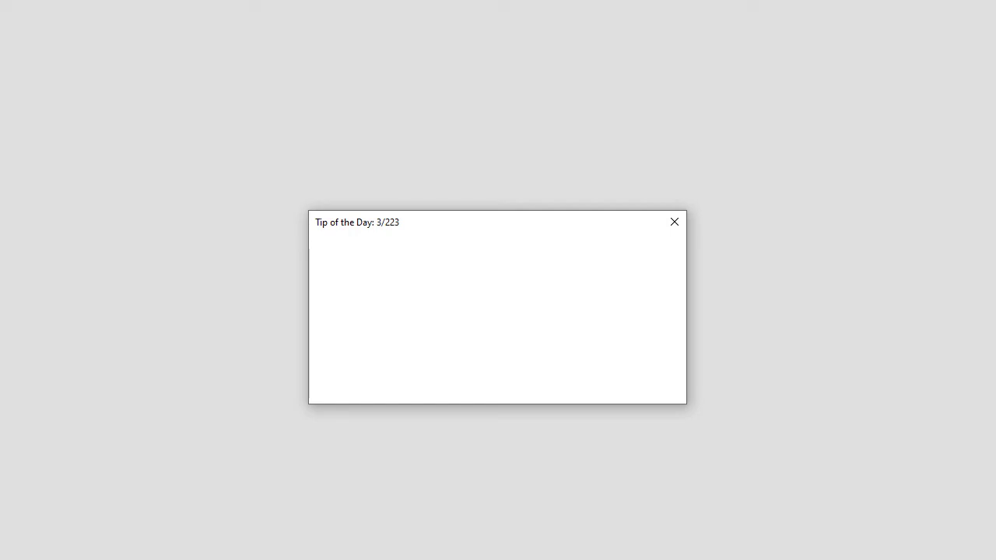
click(674, 222)
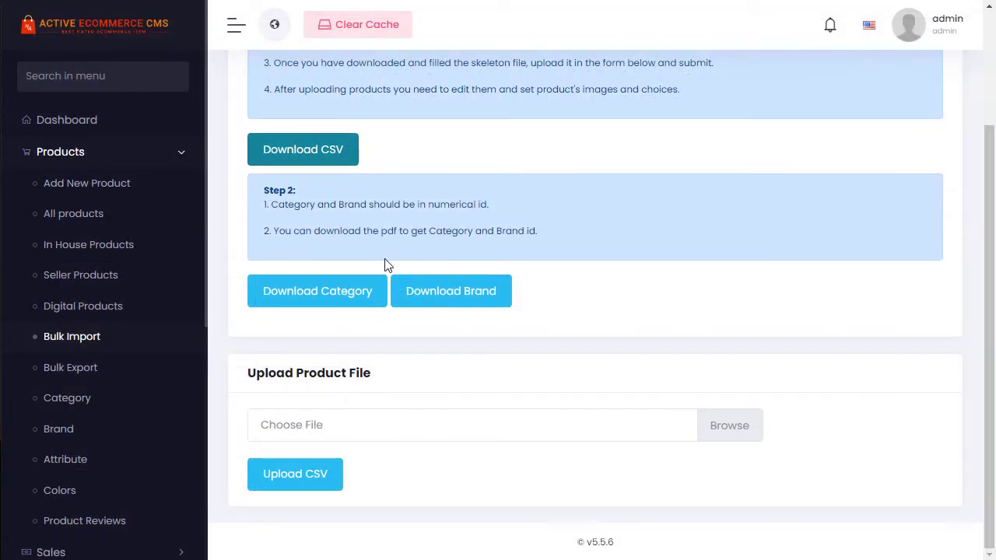
Open Sales > All Orders and look over the empty order list.
scroll(122, 336, down, 3)
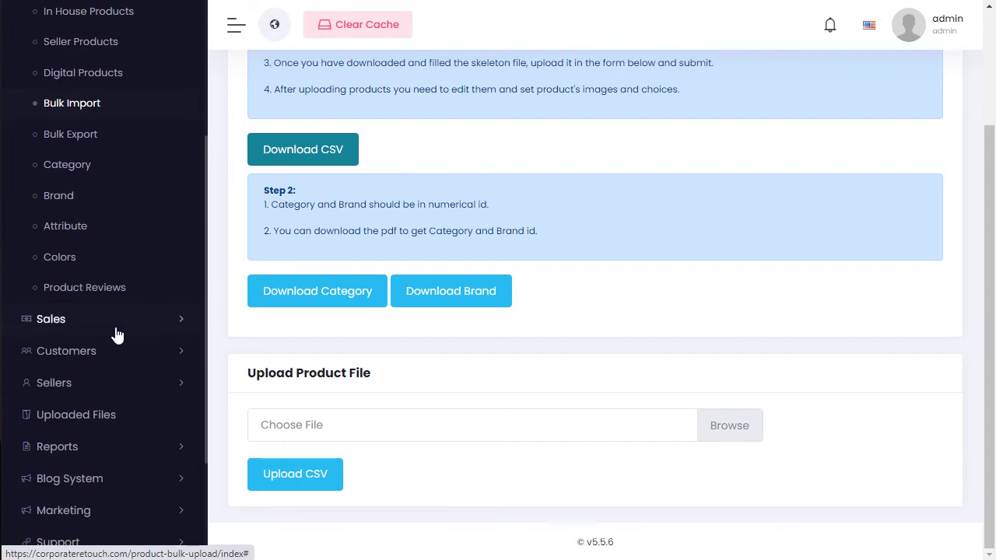
click(89, 328)
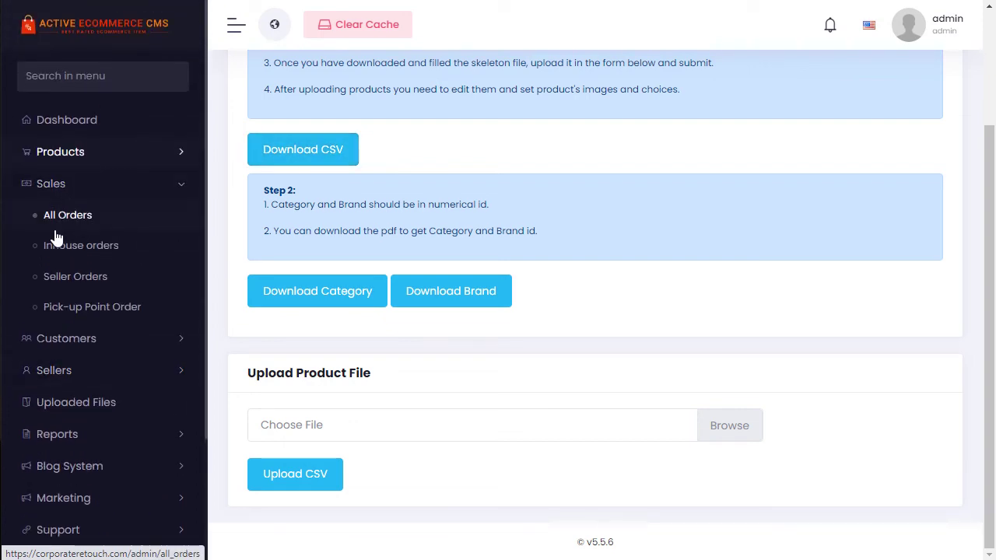
click(70, 221)
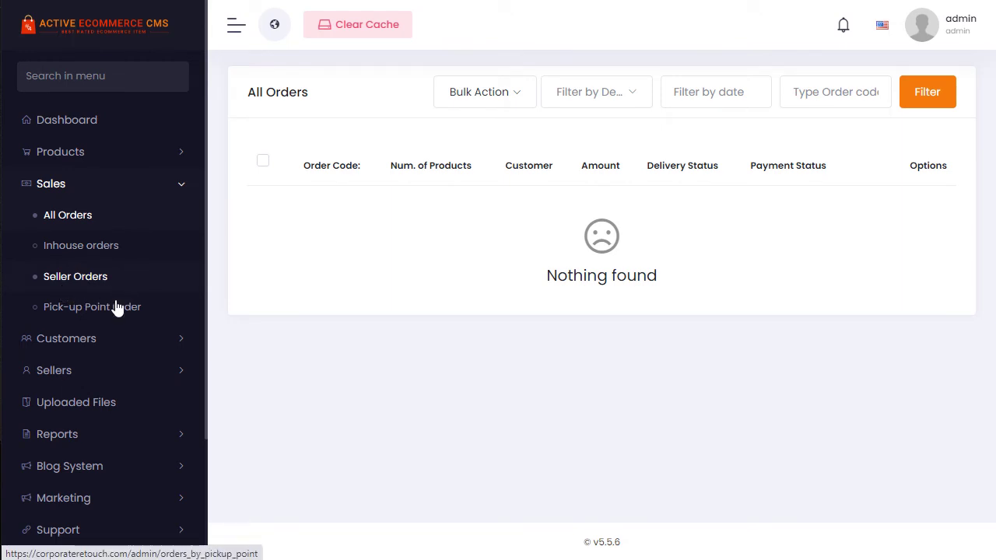
Open Customers > Customer list to view all customers.
scroll(74, 315, down, 1)
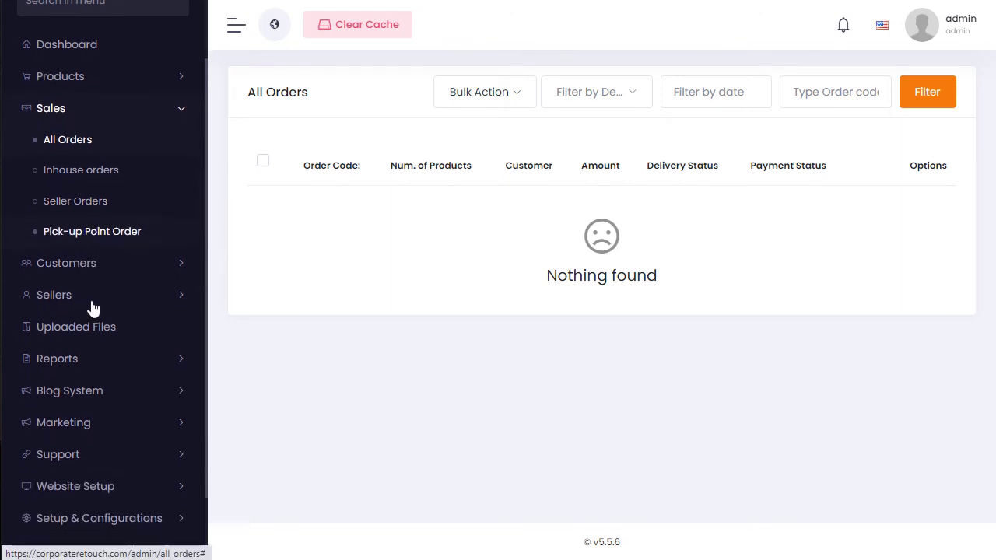
click(123, 268)
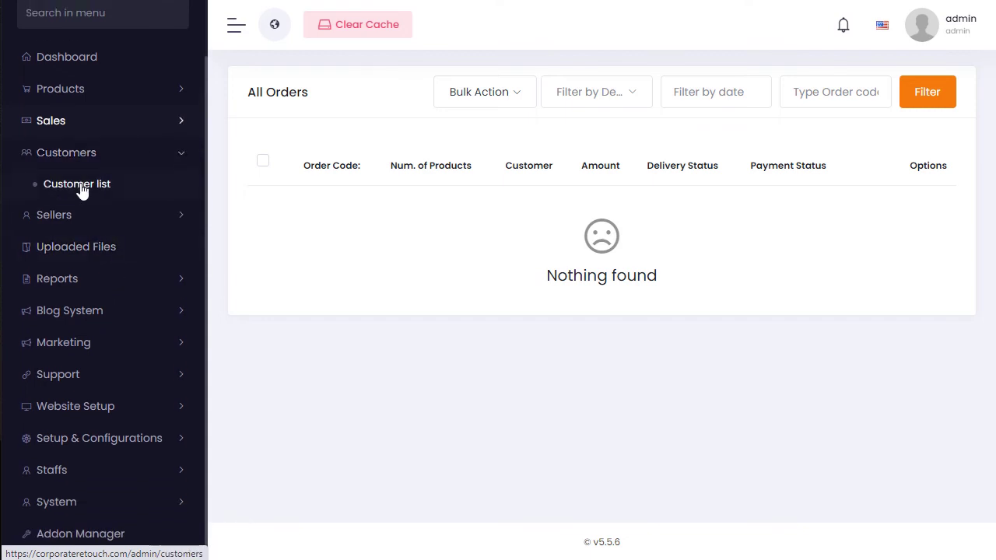
click(82, 191)
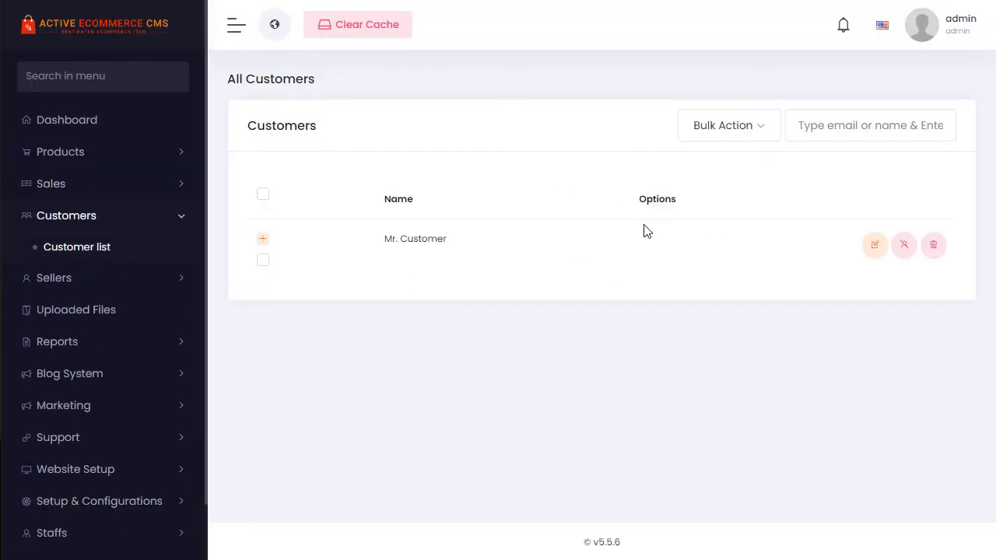
Log in as the listed customer, then try opening Sellers > All Seller.
click(877, 248)
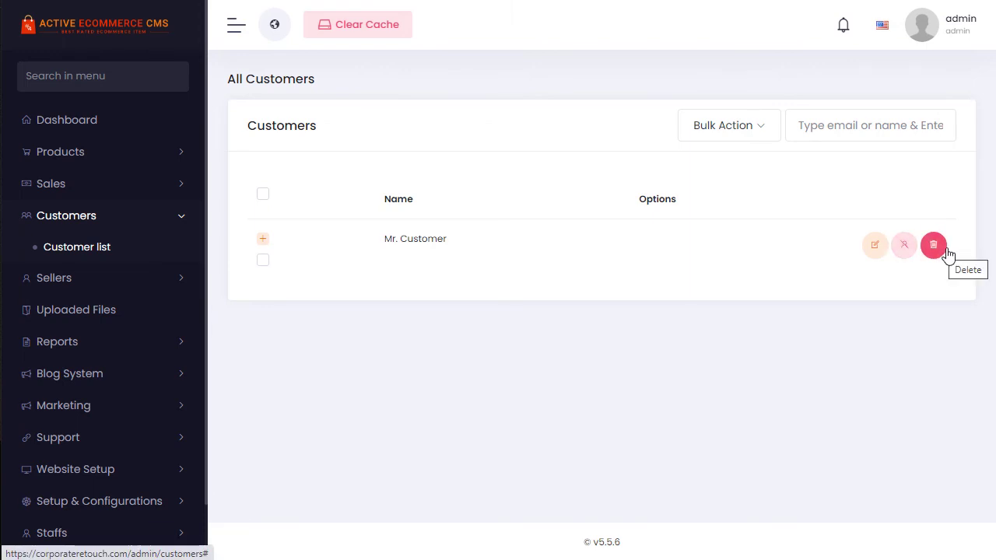
click(87, 278)
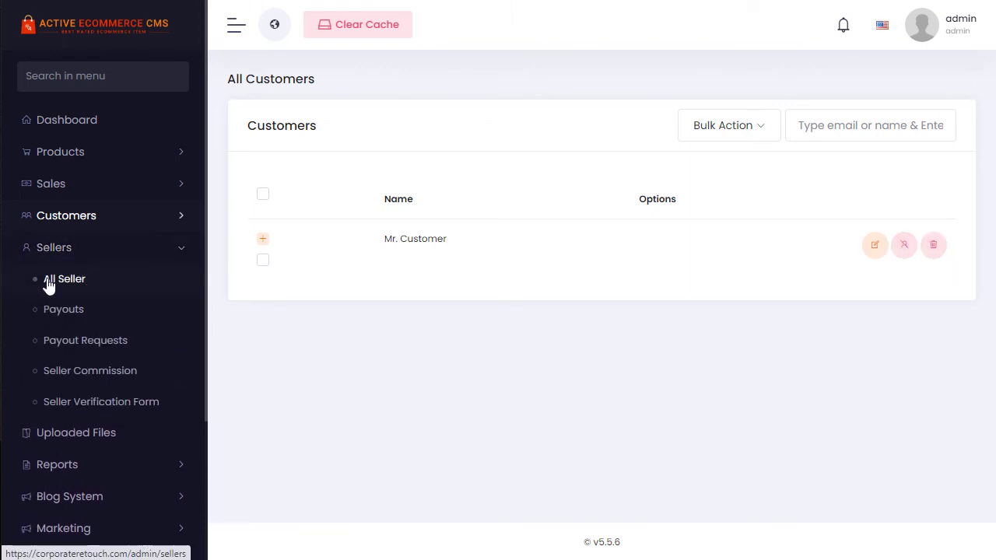
click(70, 286)
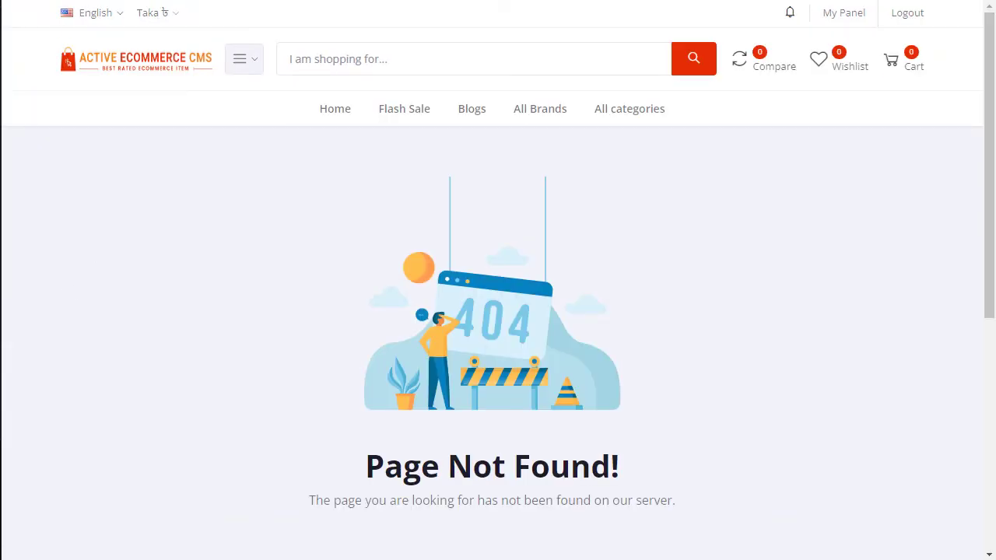
Go back to the customer list and try the Reports section's Uploaded Files page.
key(alt+Left)
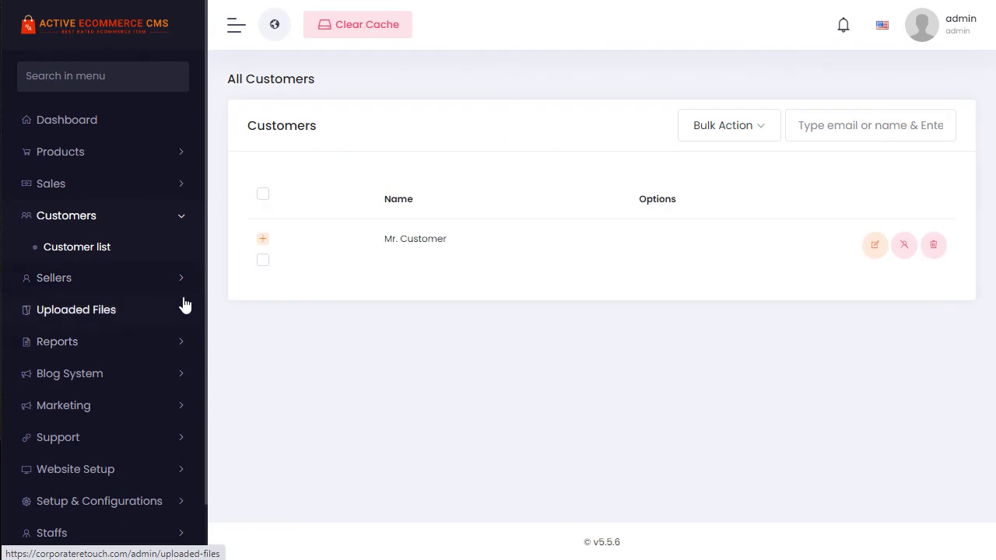
scroll(109, 340, down, 1)
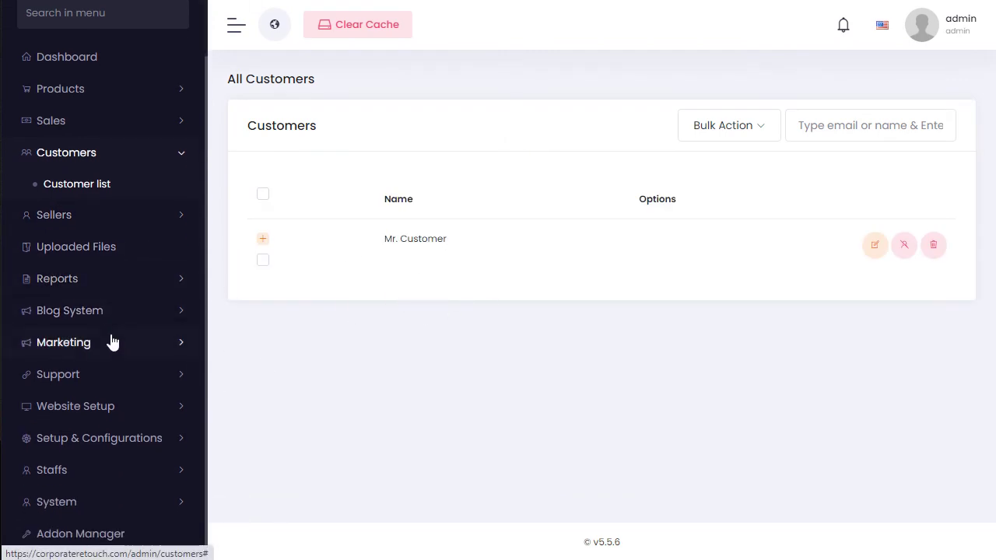
click(77, 288)
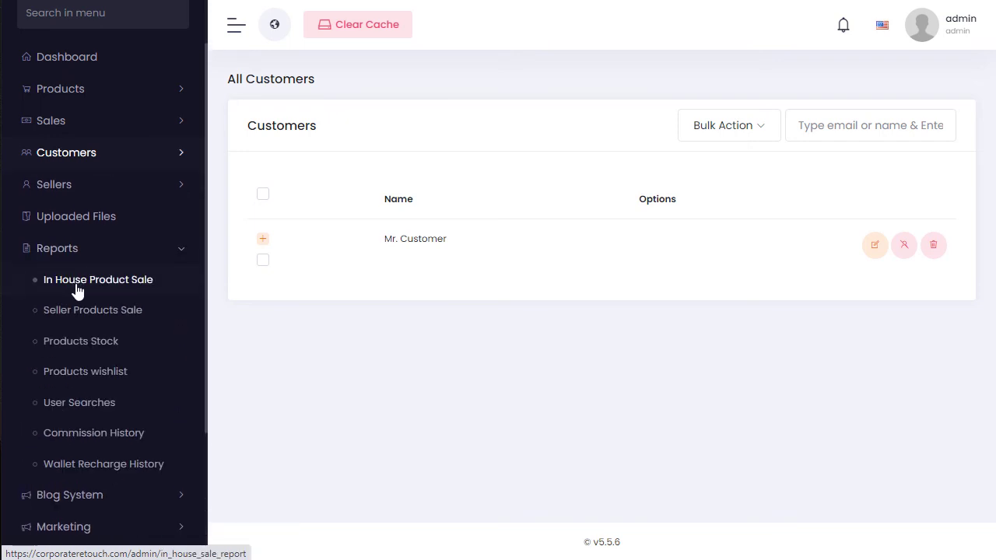
click(97, 227)
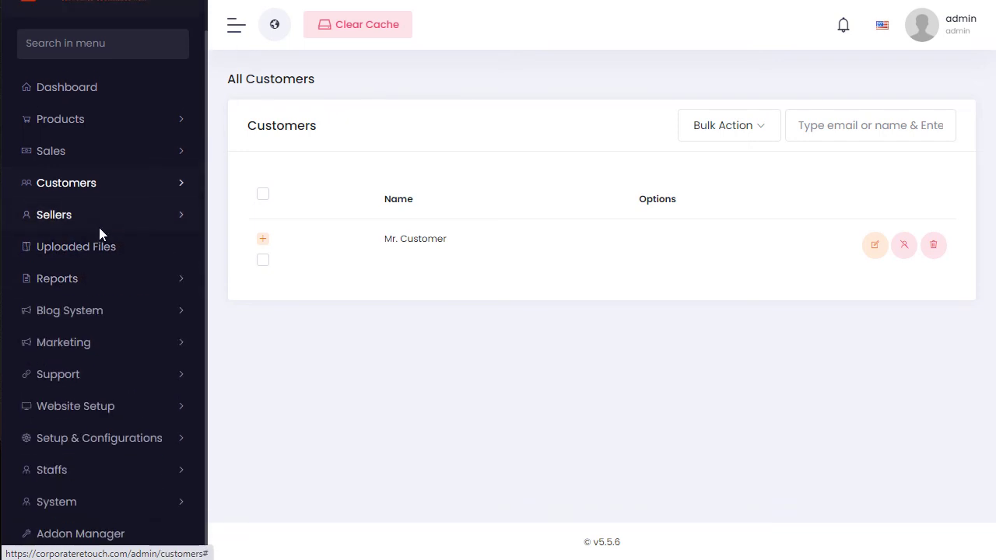
click(107, 244)
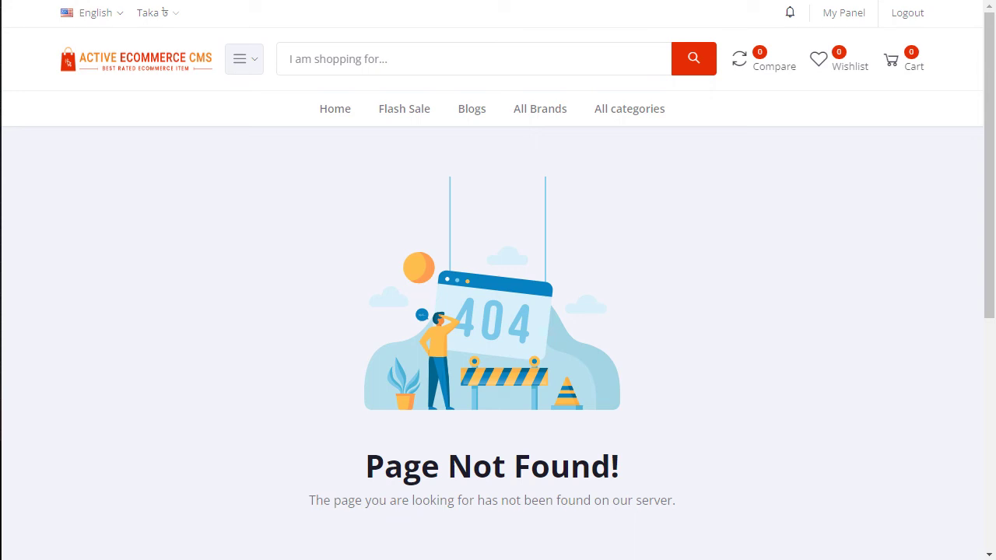
Return to the admin and try Marketing > Flash deals.
key(alt+Left)
scroll(127, 338, down, 1)
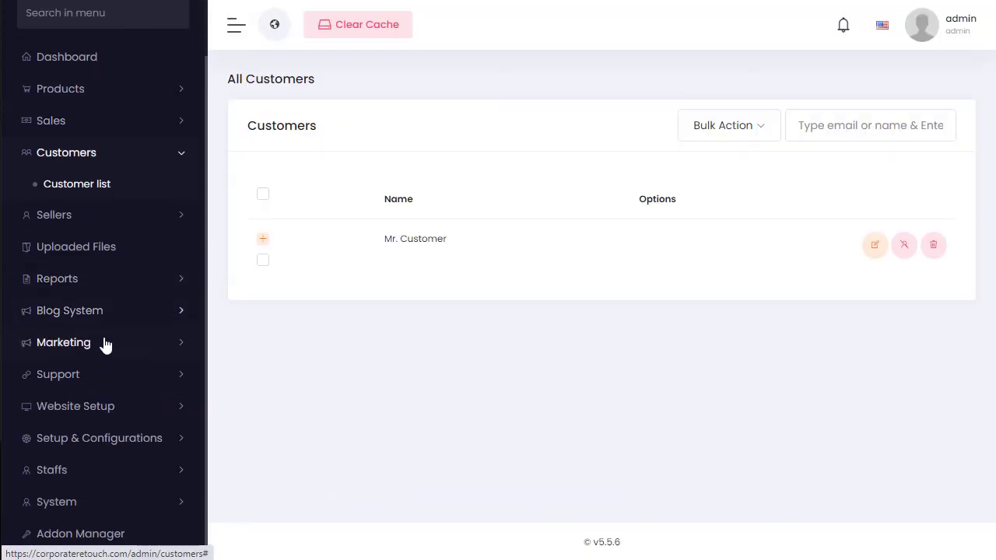
click(106, 345)
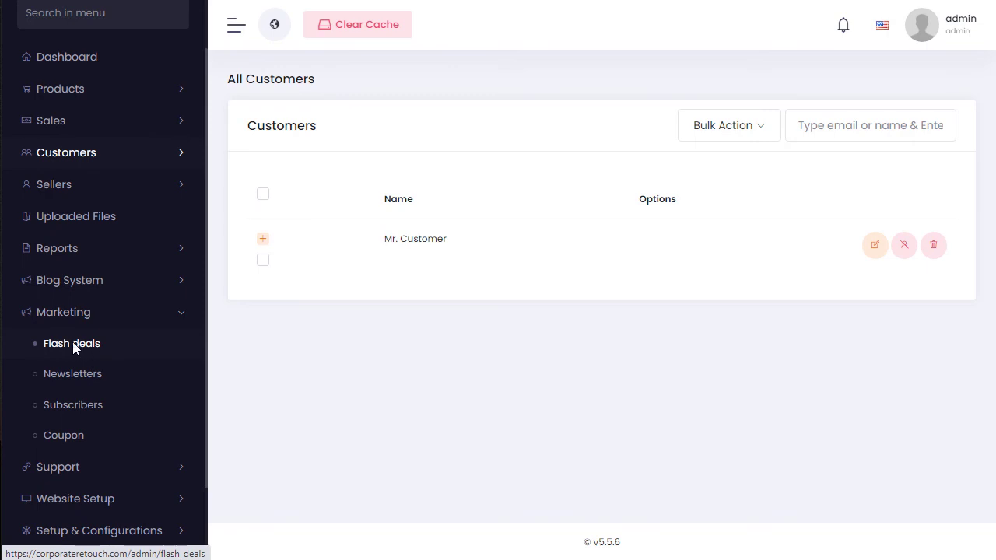
click(74, 345)
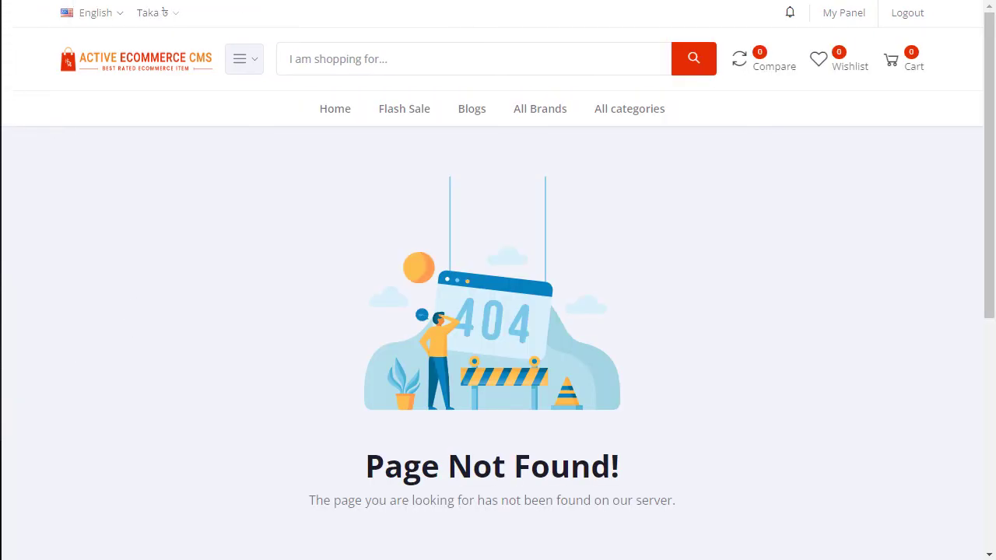
Return to the admin and try Website Setup > Header.
key(alt+Left)
scroll(121, 442, down, 1)
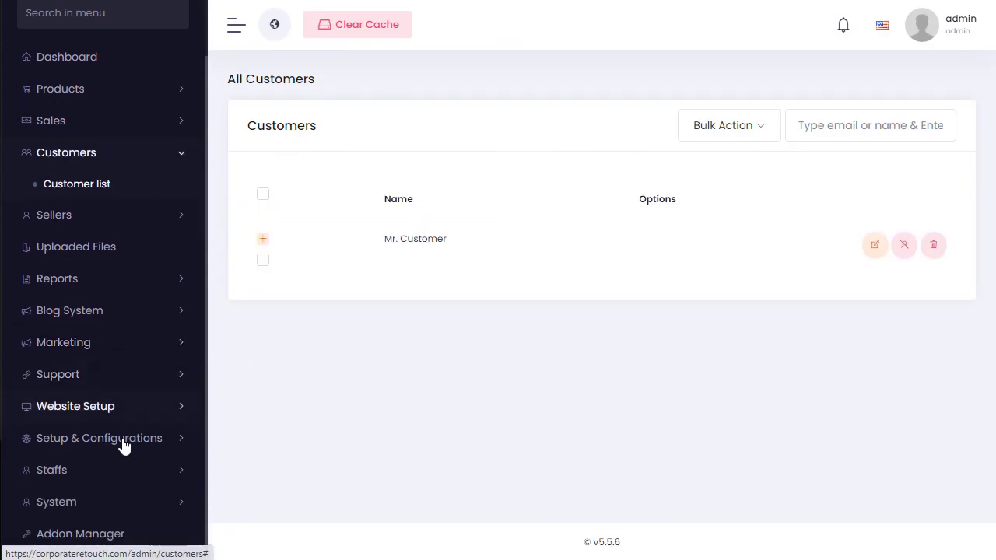
click(133, 410)
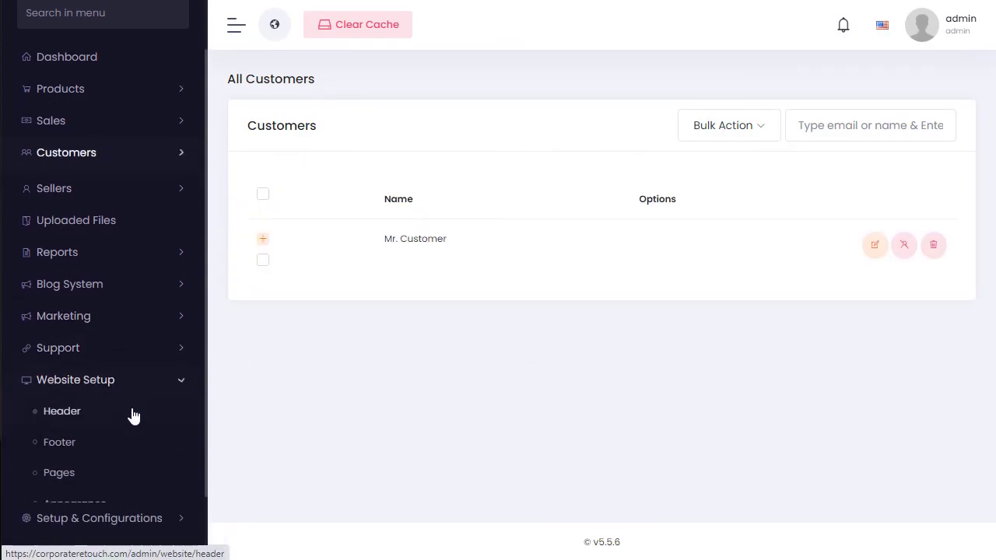
click(82, 415)
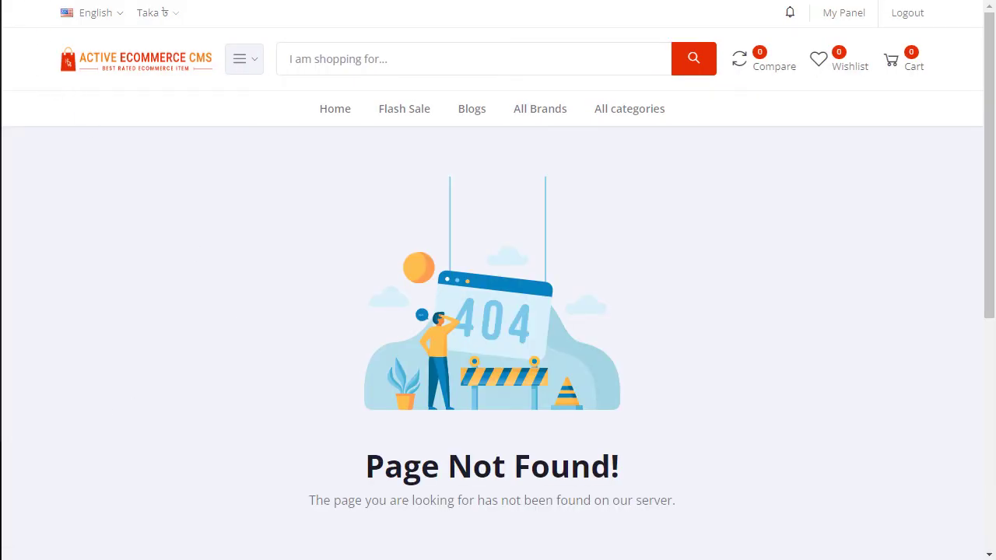
Browse the Marketing, Support and Website Setup menus, then try Setup & Configurations > General Settings.
key(alt+Left)
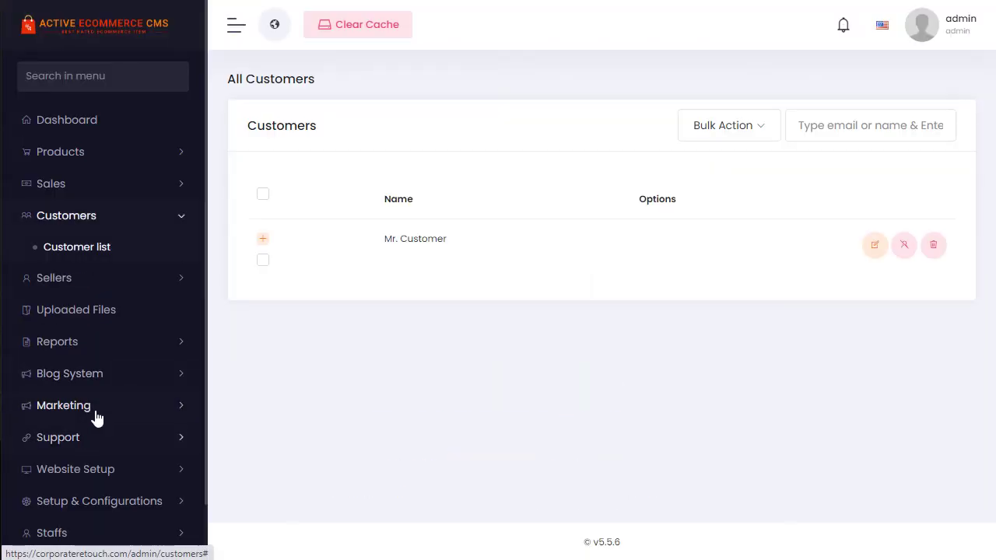
click(94, 408)
scroll(96, 455, down, 2)
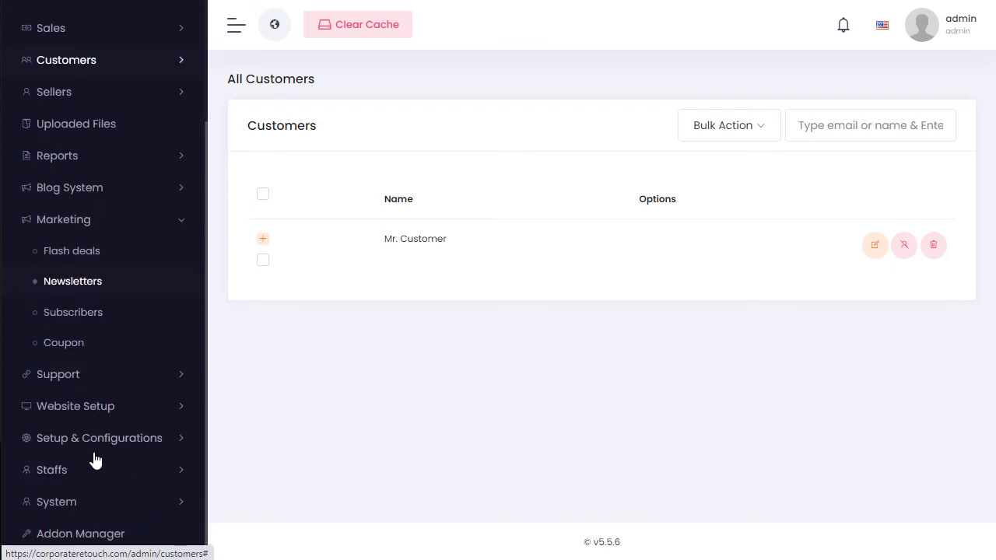
click(109, 377)
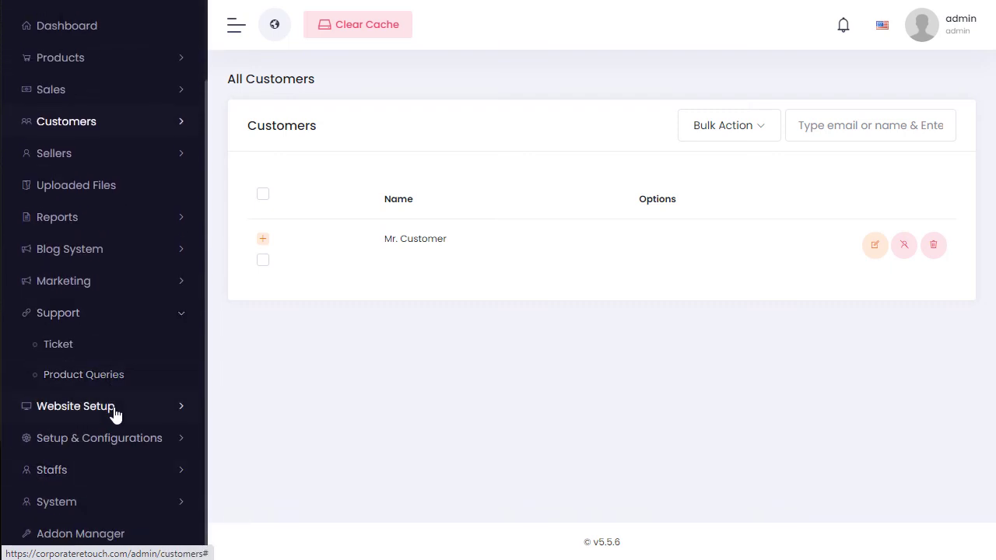
click(113, 411)
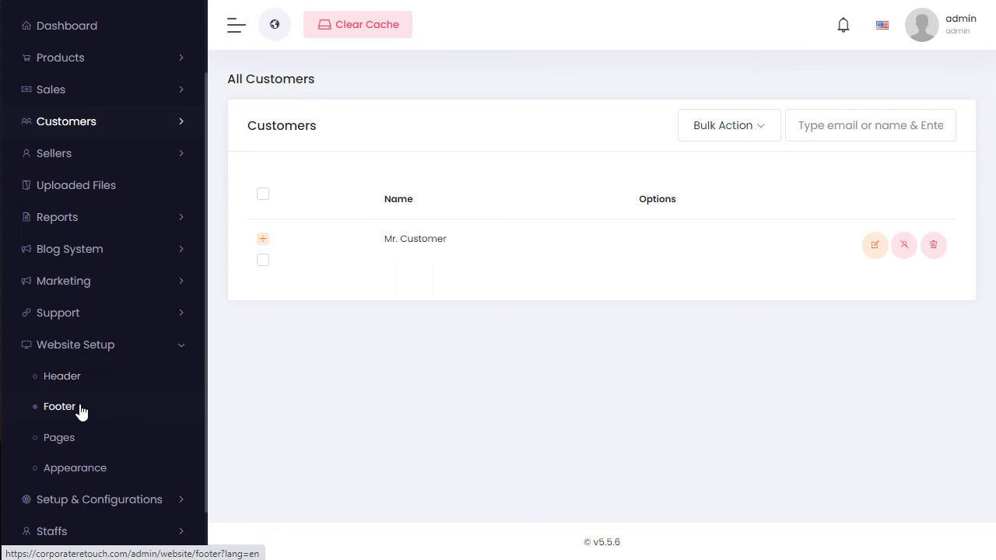
scroll(101, 441, down, 1)
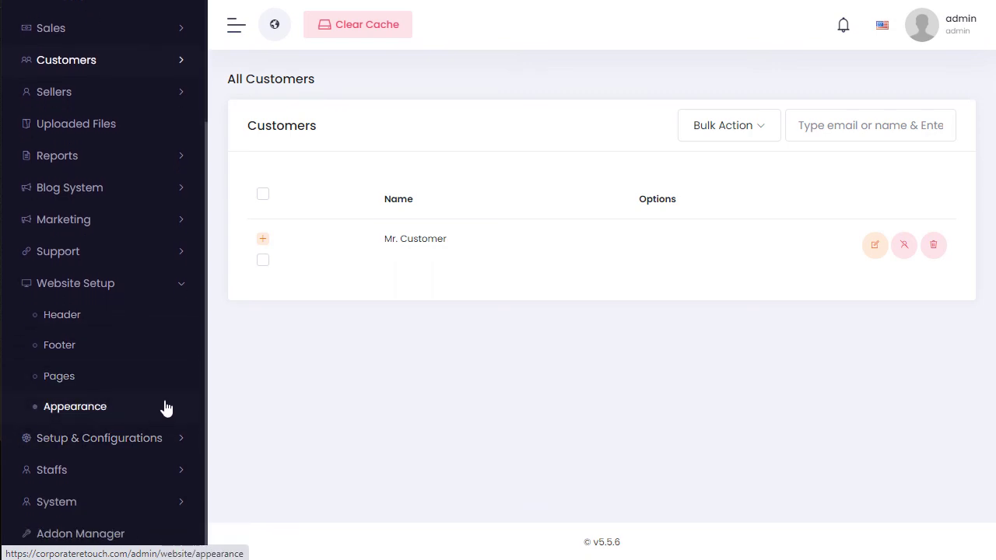
click(127, 439)
scroll(131, 356, down, 2)
click(108, 198)
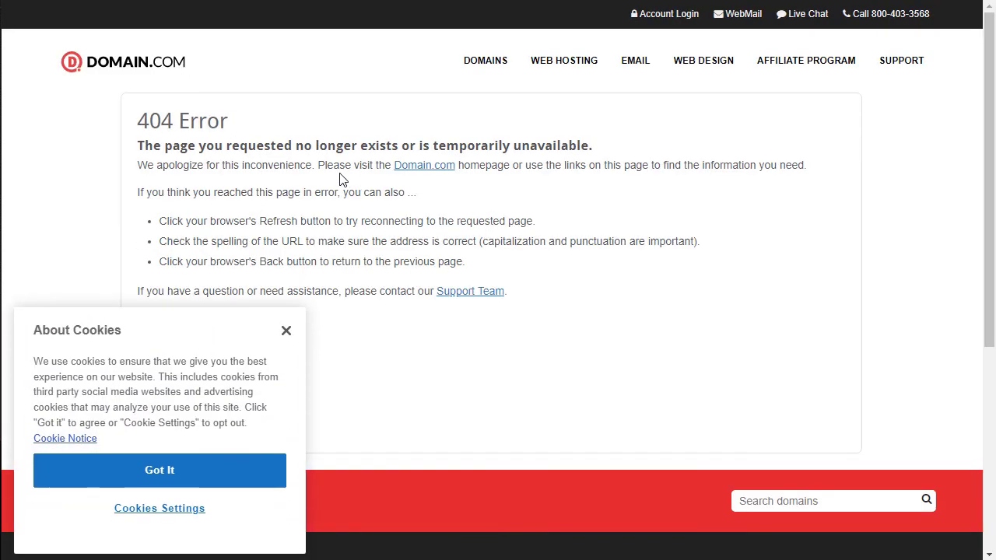
Leave the Domain.com 404 page and switch back to the shop's tab.
drag(336, 177, 459, 167)
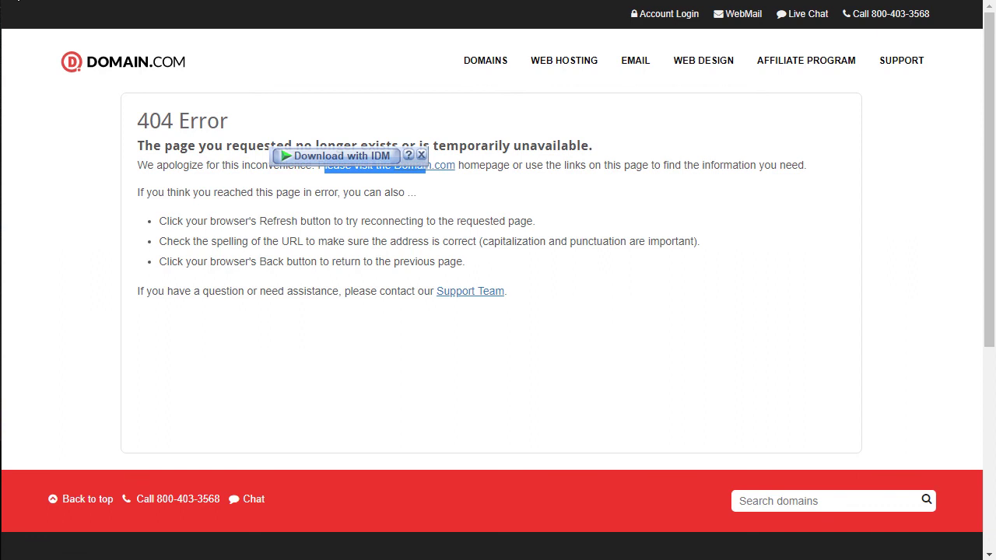
click(17, 1)
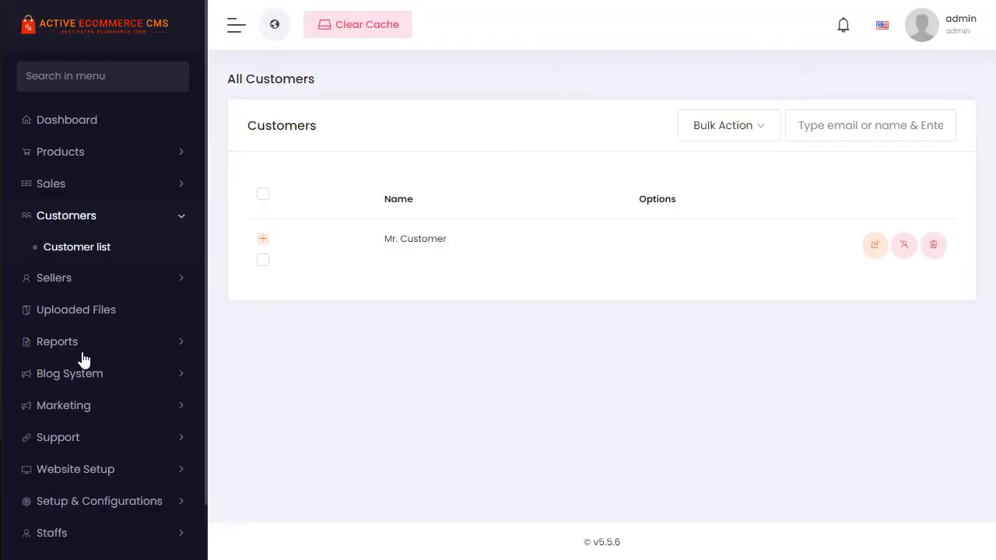
Expand Website Setup and Setup & Configurations, scrolling from General Settings down to Shipping.
scroll(89, 354, down, 1)
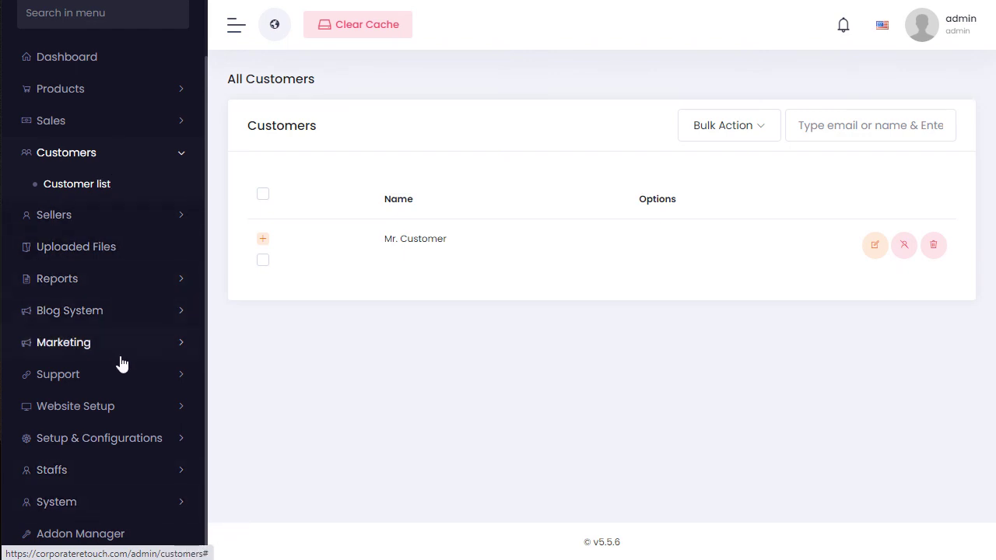
click(173, 407)
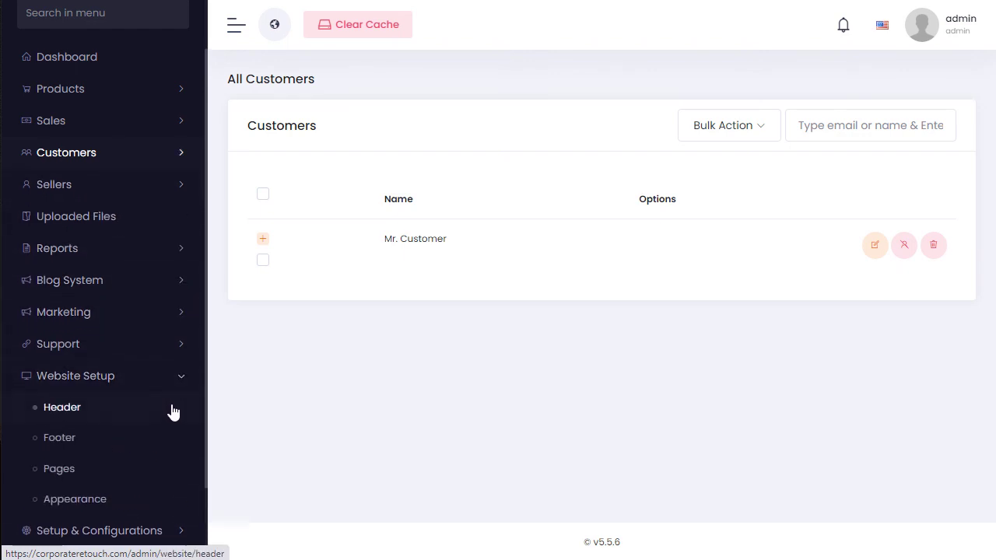
scroll(170, 435, down, 1)
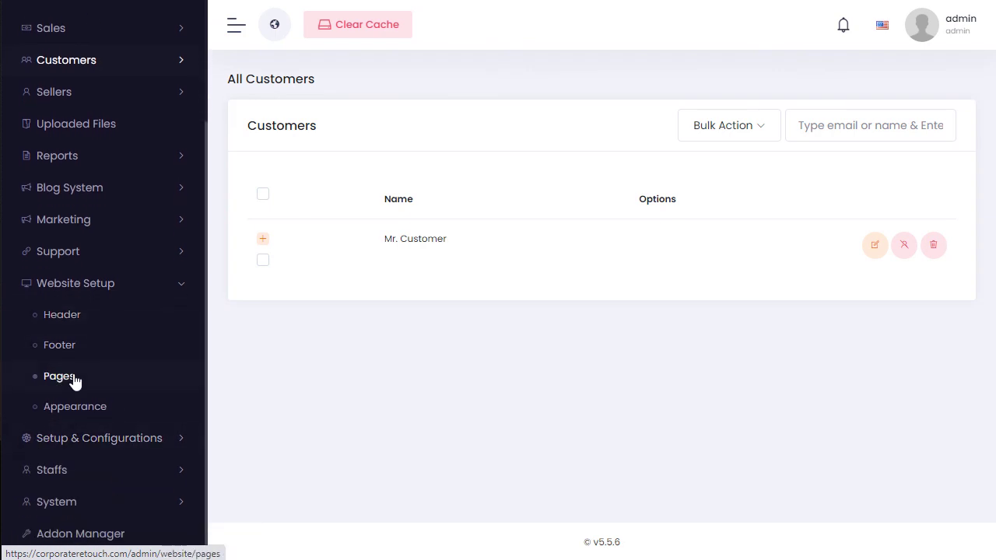
click(122, 444)
scroll(125, 452, down, 4)
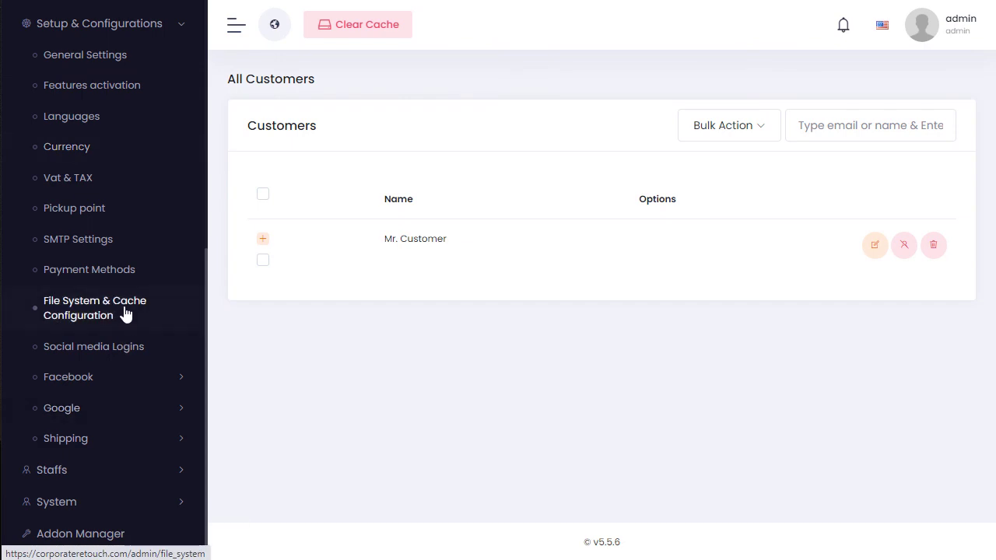
scroll(122, 311, up, 1)
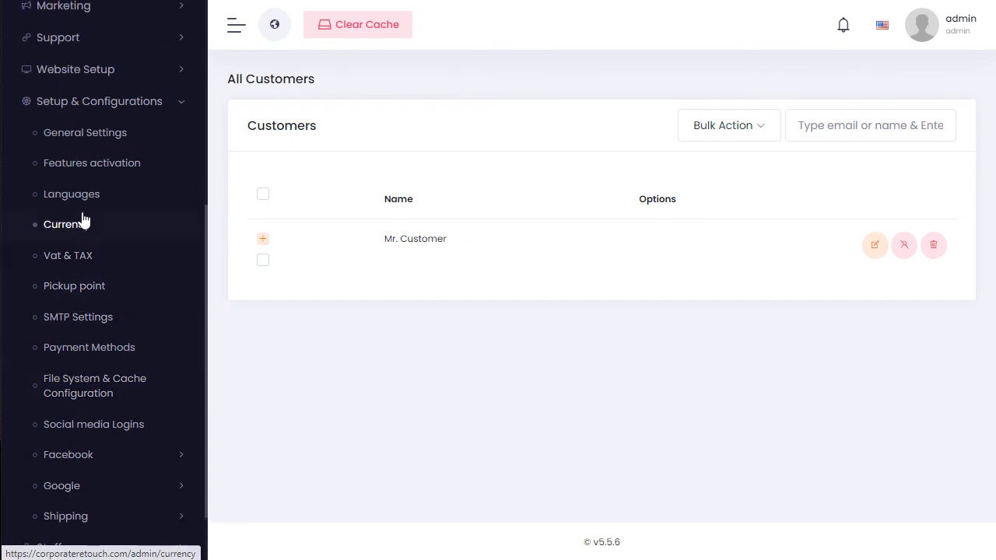
scroll(93, 251, down, 1)
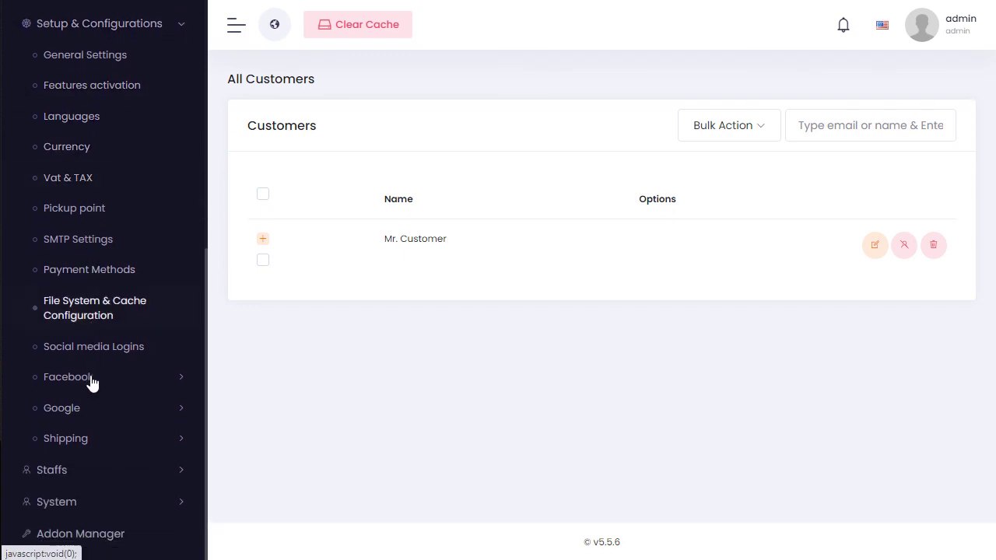